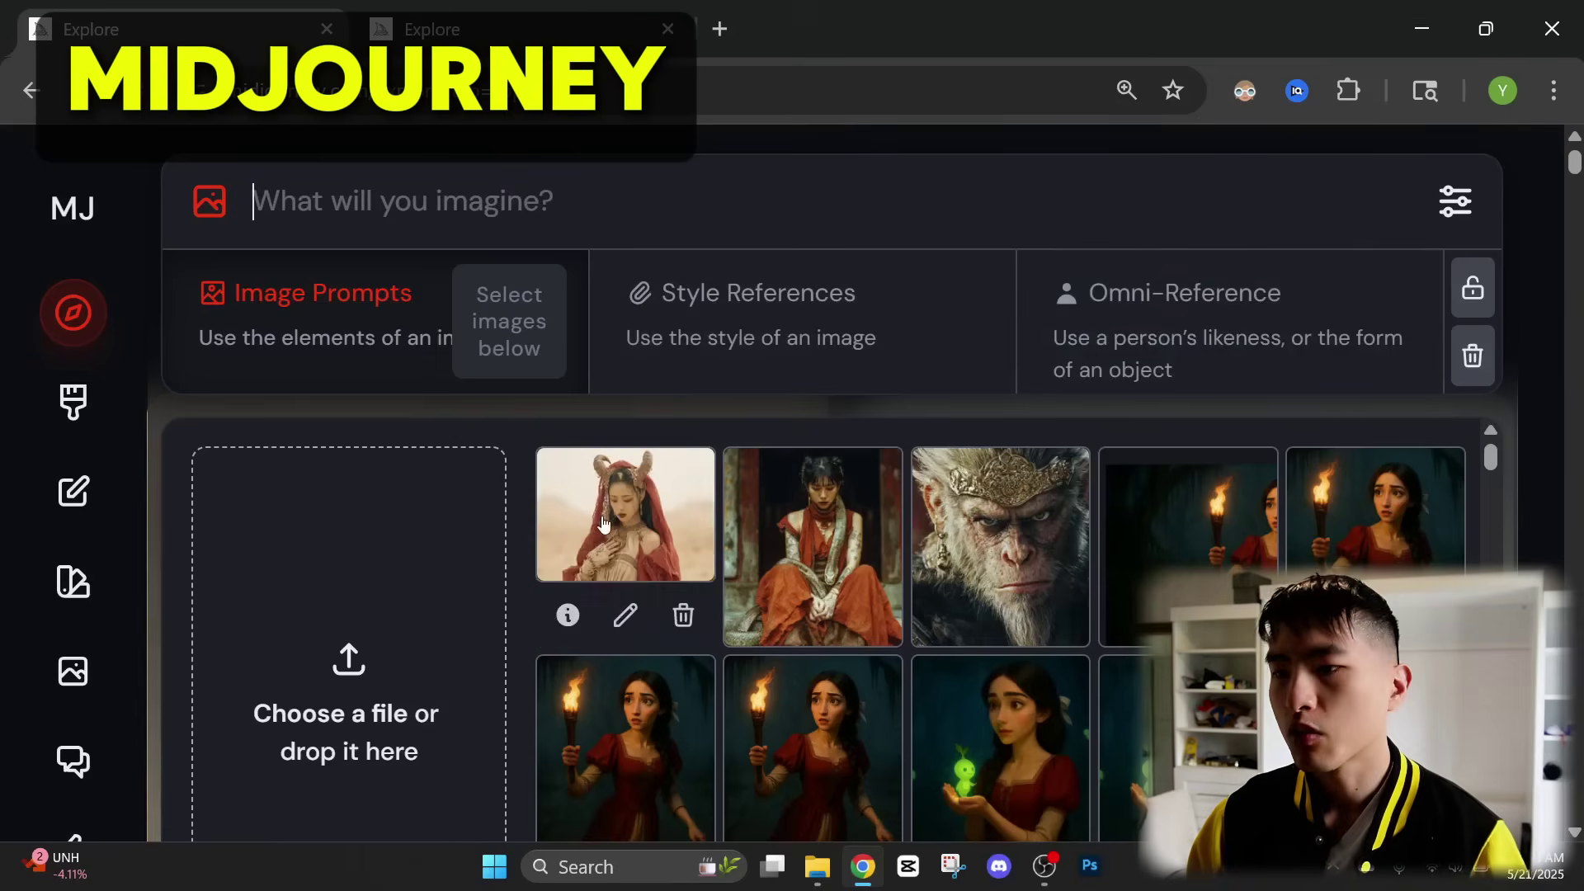
- Drag the horned woman image into the prompt area as a reference
{"action": "left_click_drag", "start_coordinate": [606, 521], "coordinate": [1207, 344]}
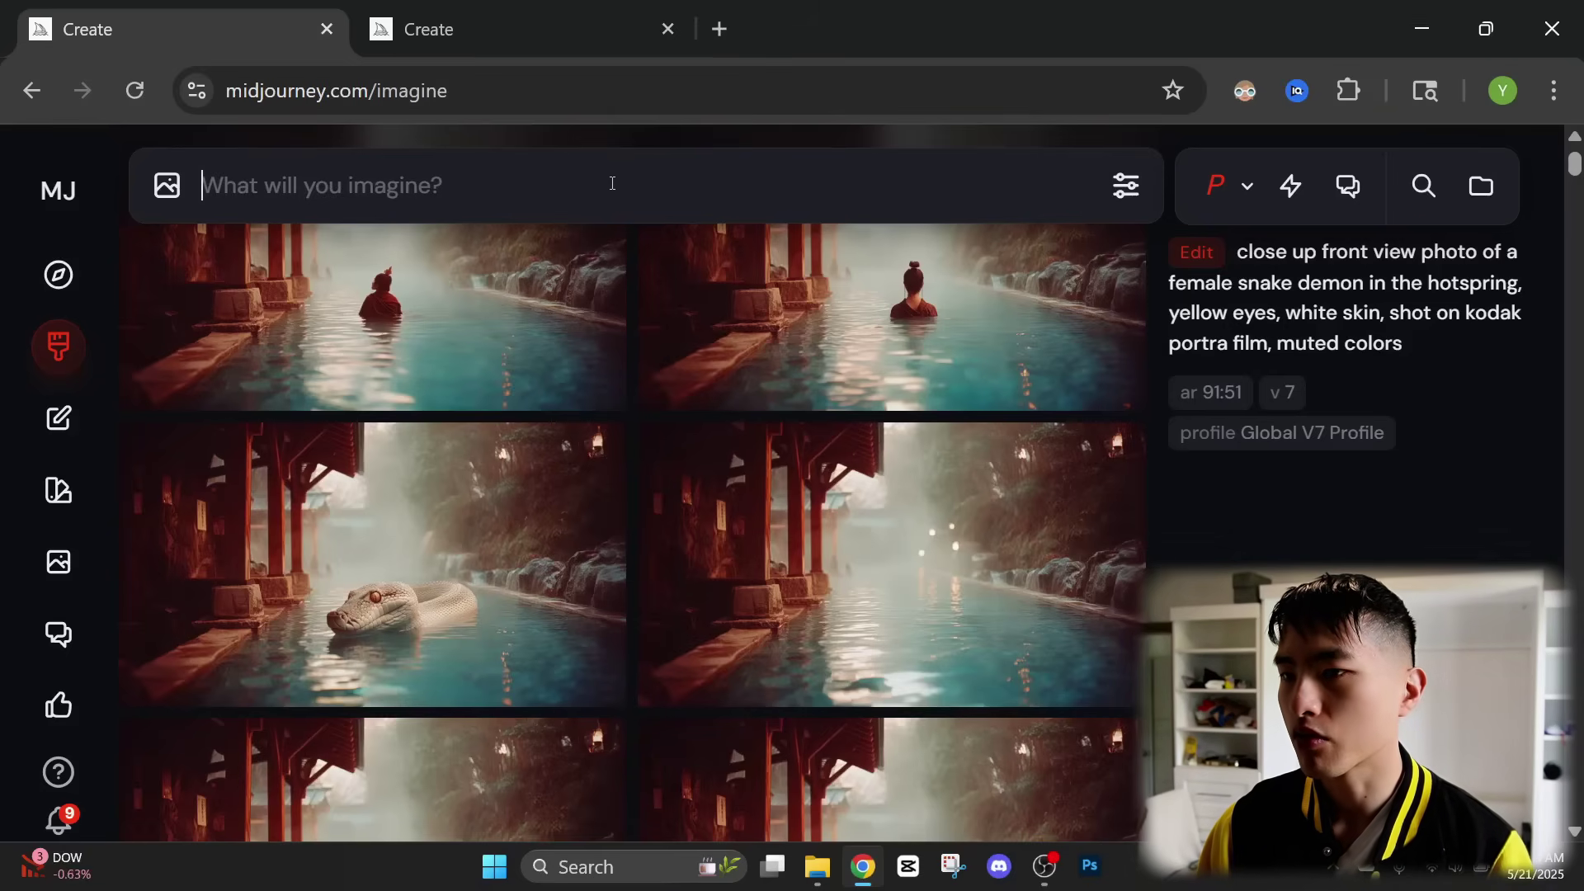
- Paste the full-body samurai prompt and switch to the tab with 'samurai' search results
{"action": "type", "text": "fullbody shot photo of a samurai wearing armor, shot on kodak portra film, muted colors"}
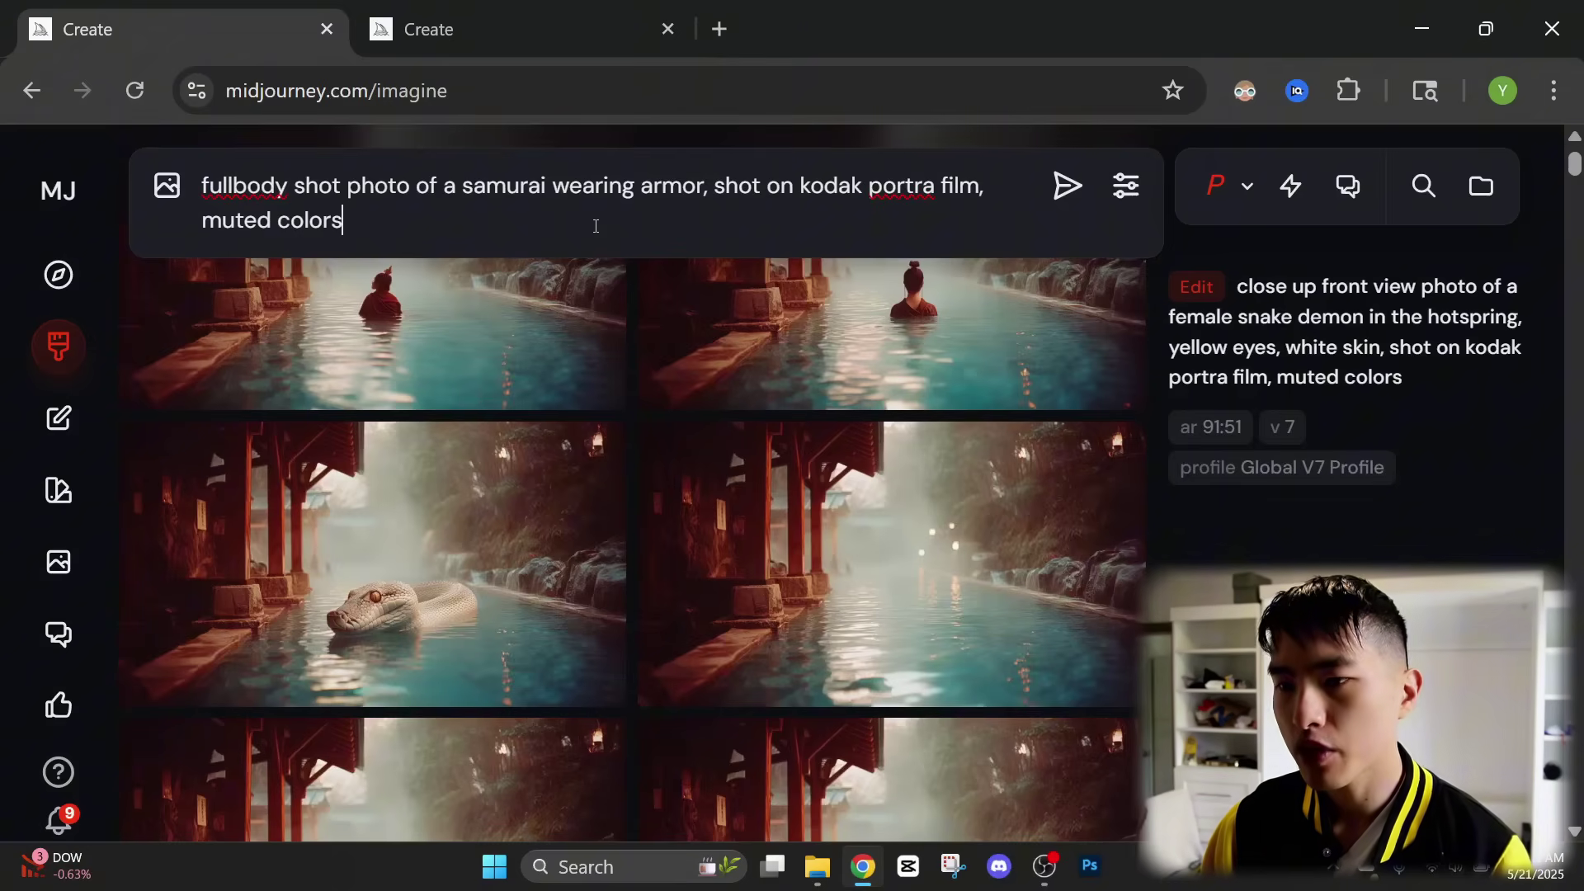
{"action": "left_click", "coordinate": [512, 29]}
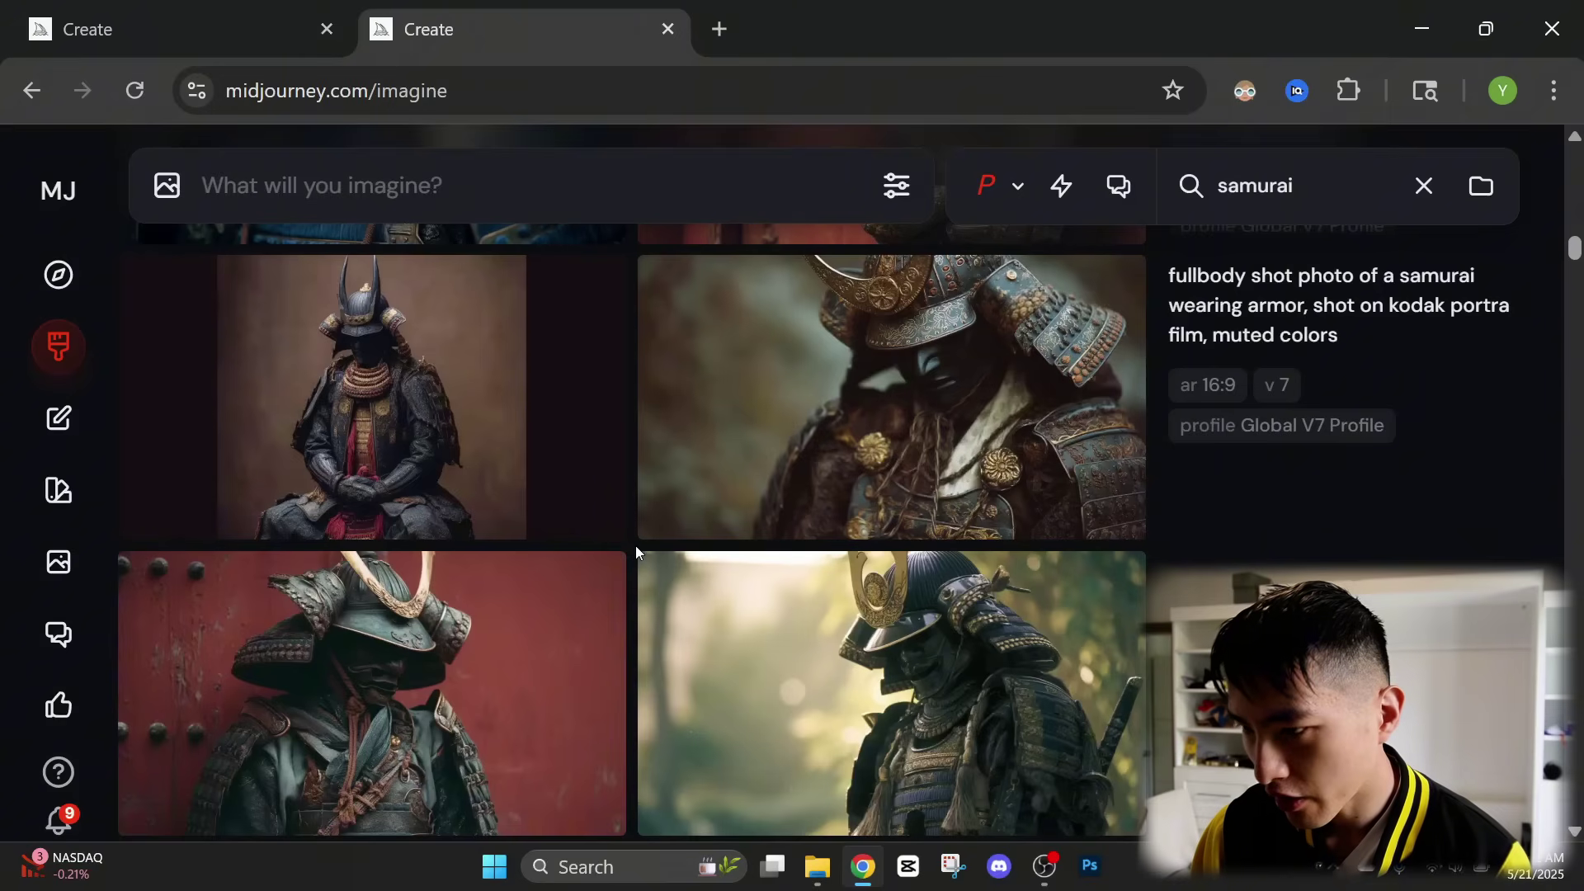
- Use the forest samurai as the Omni-Reference and generate the samurai-among-demon-skulls prompt
{"action": "mouse_move", "coordinate": [723, 685]}
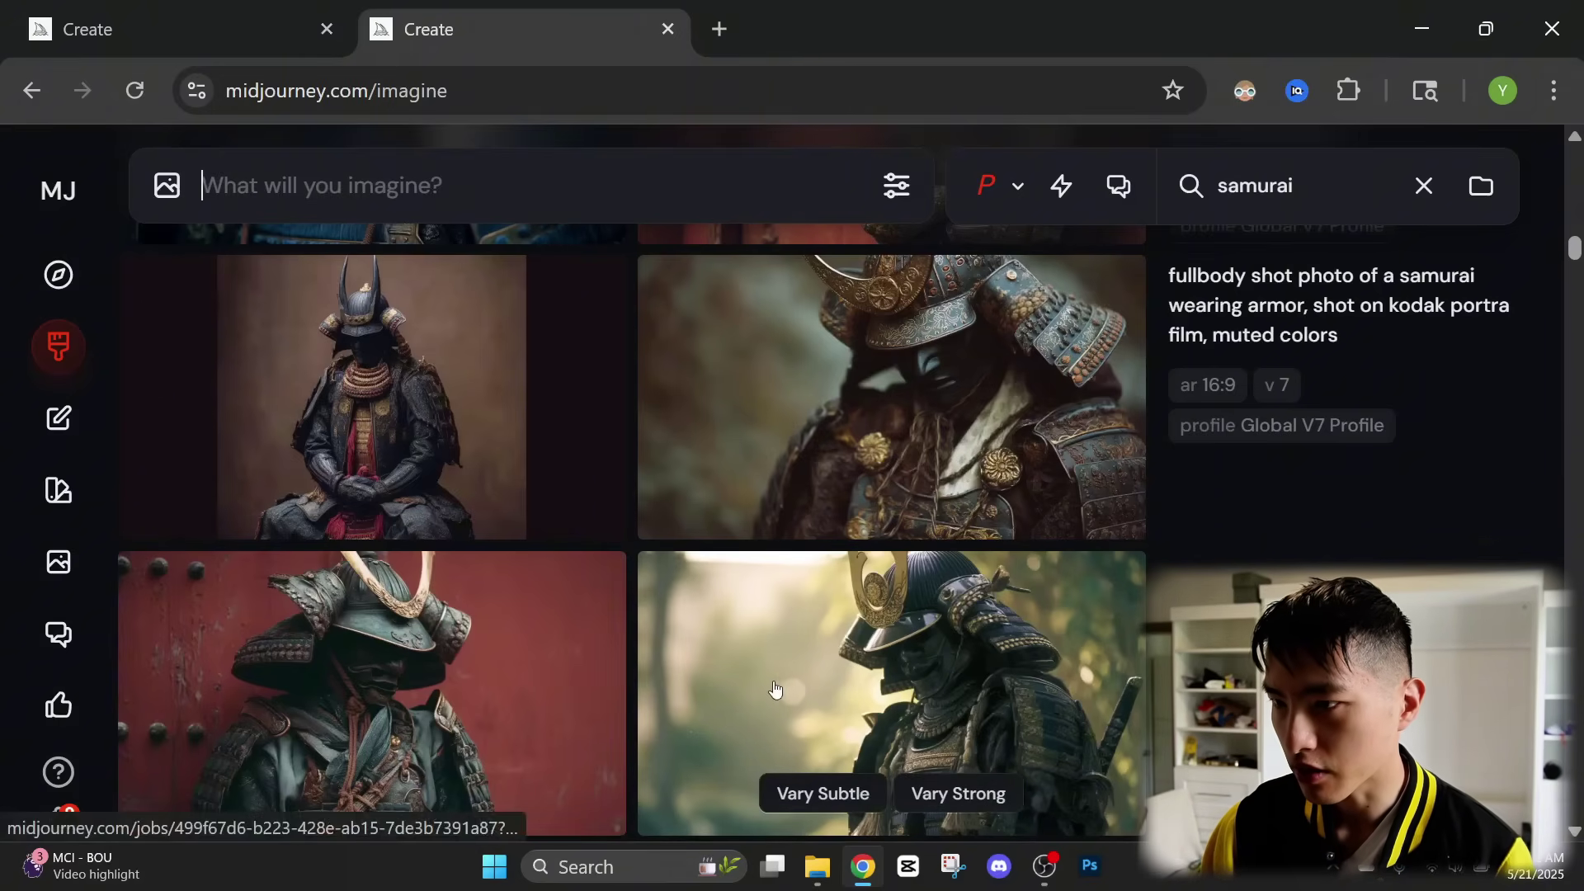
{"action": "left_click_drag", "start_coordinate": [774, 689], "coordinate": [834, 322]}
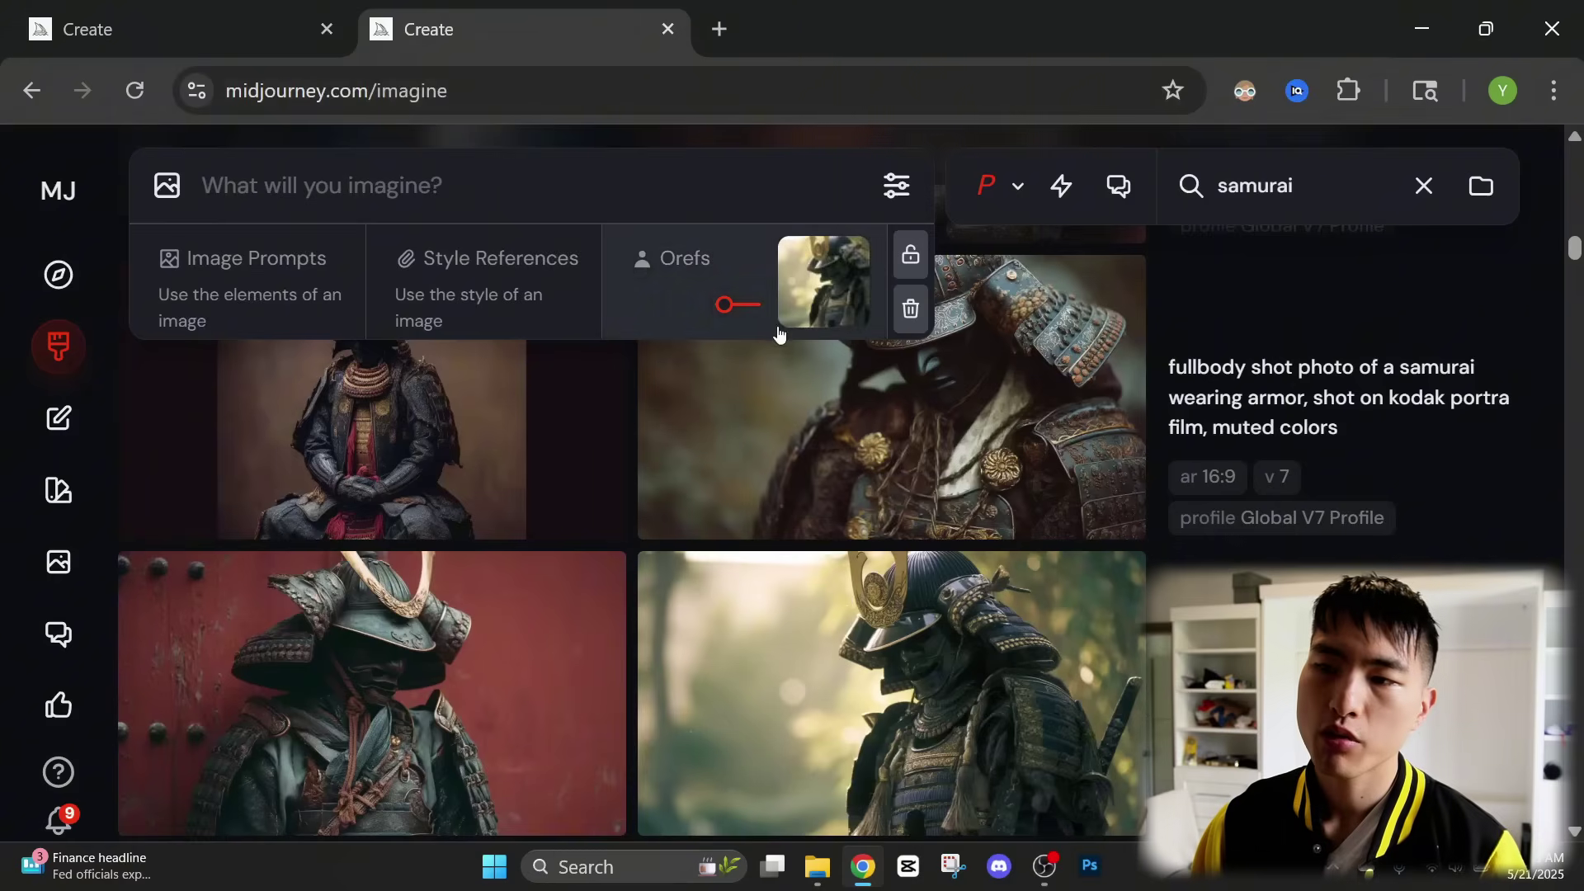
{"action": "mouse_move", "coordinate": [780, 330]}
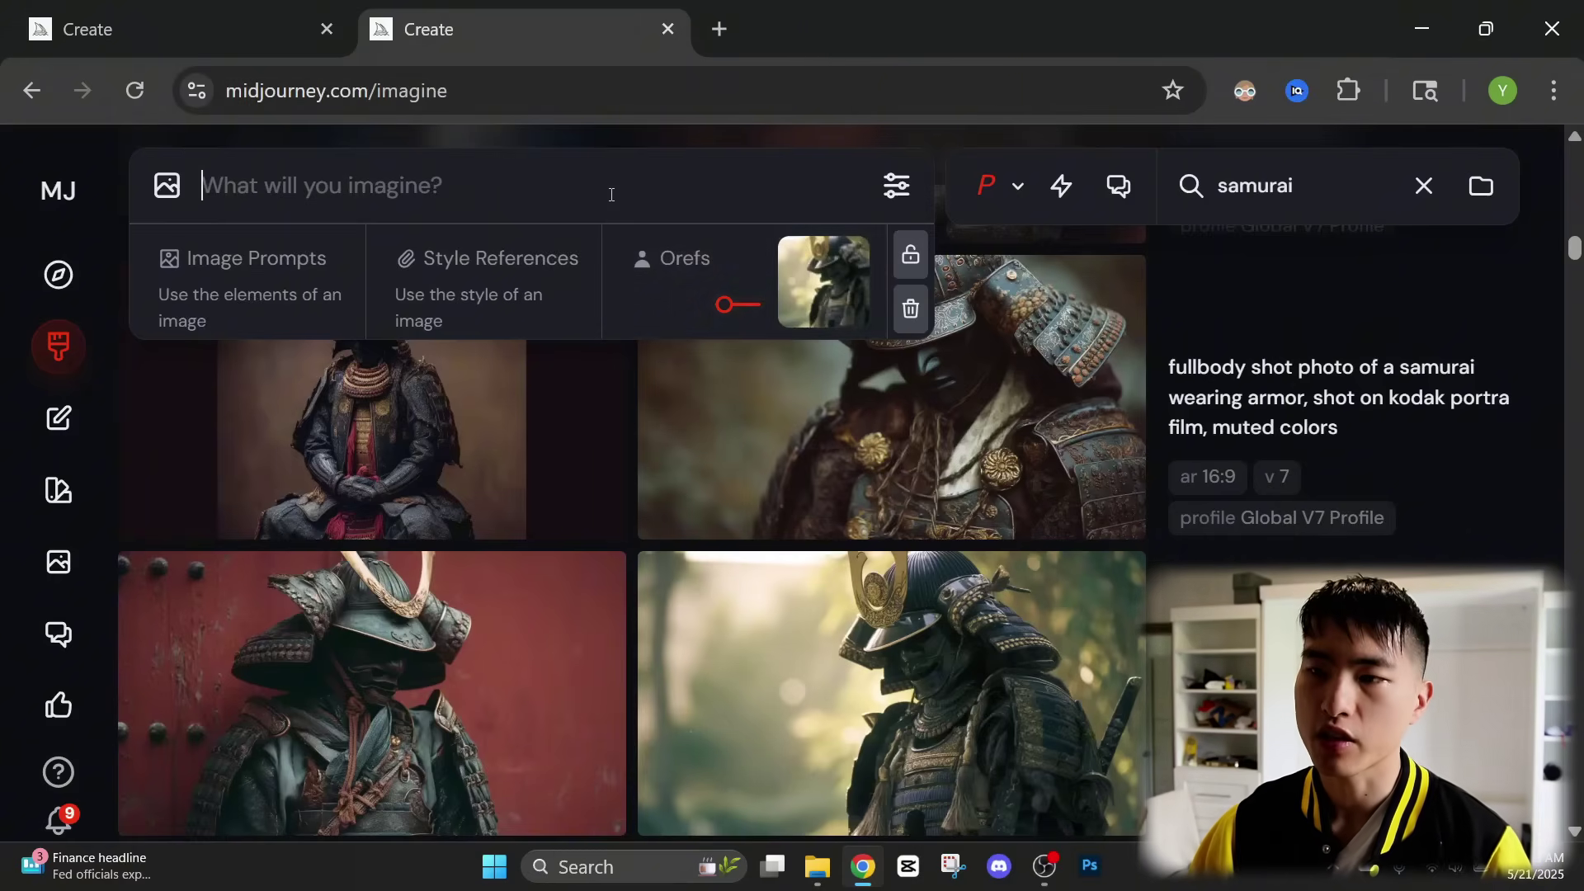
{"action": "type", "text": "photo of a samurai, skulls of dead demons lay on the ground around the samurai in a post-apocalyptic landscape, shot on kodak portra film, muted colors"}
{"action": "key", "text": "ctrl+plus"}
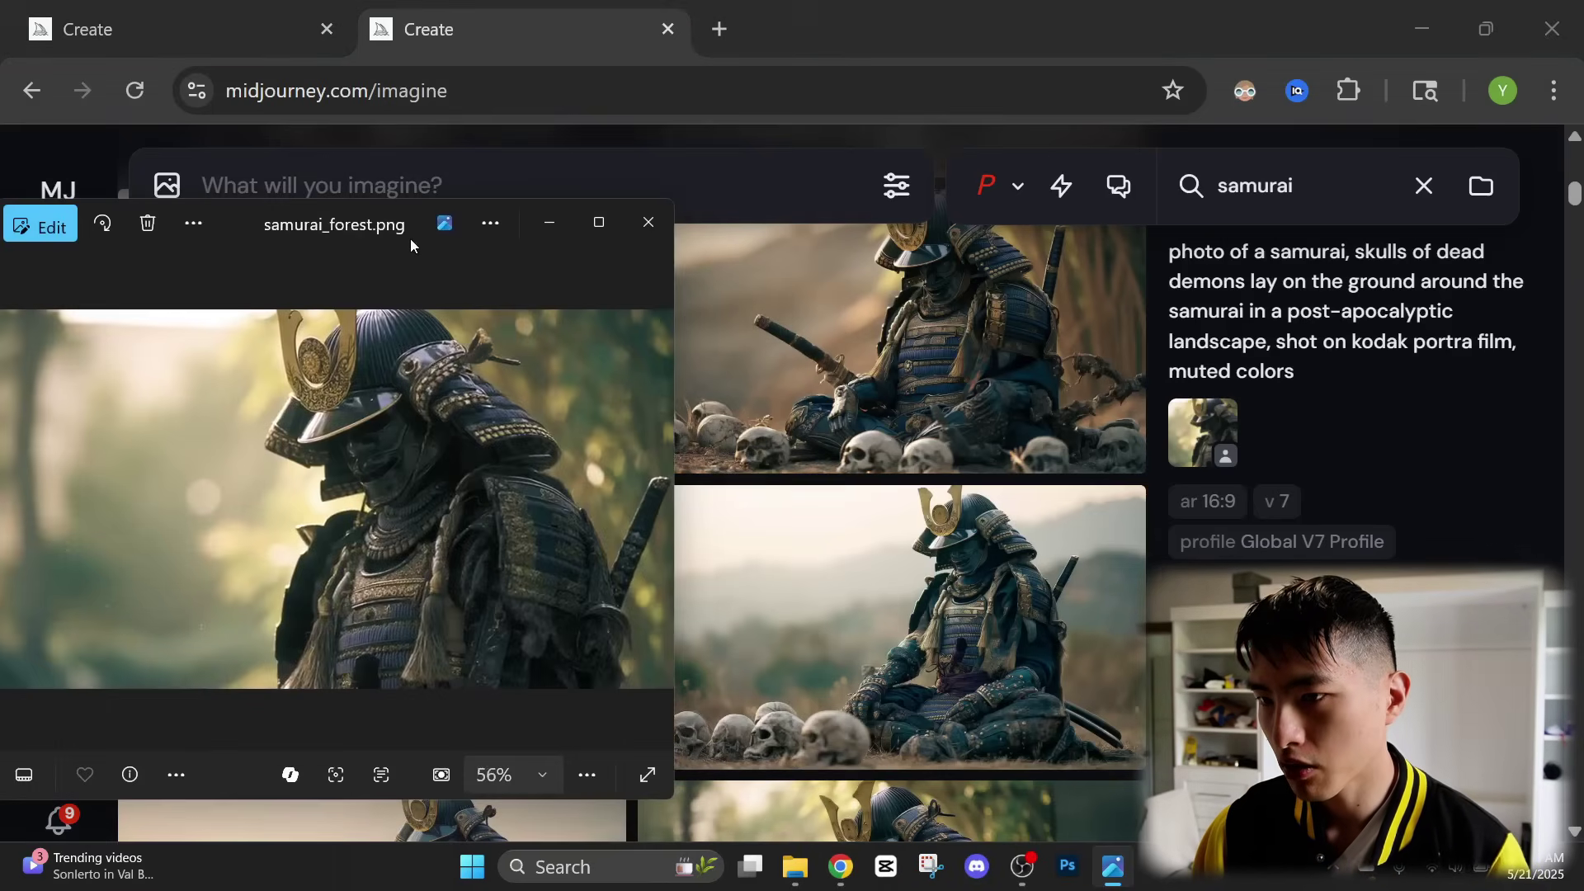
- Place the samurai_forest.png viewer beside the new skull-scene generations for comparison
{"action": "left_click_drag", "start_coordinate": [365, 232], "coordinate": [385, 294]}
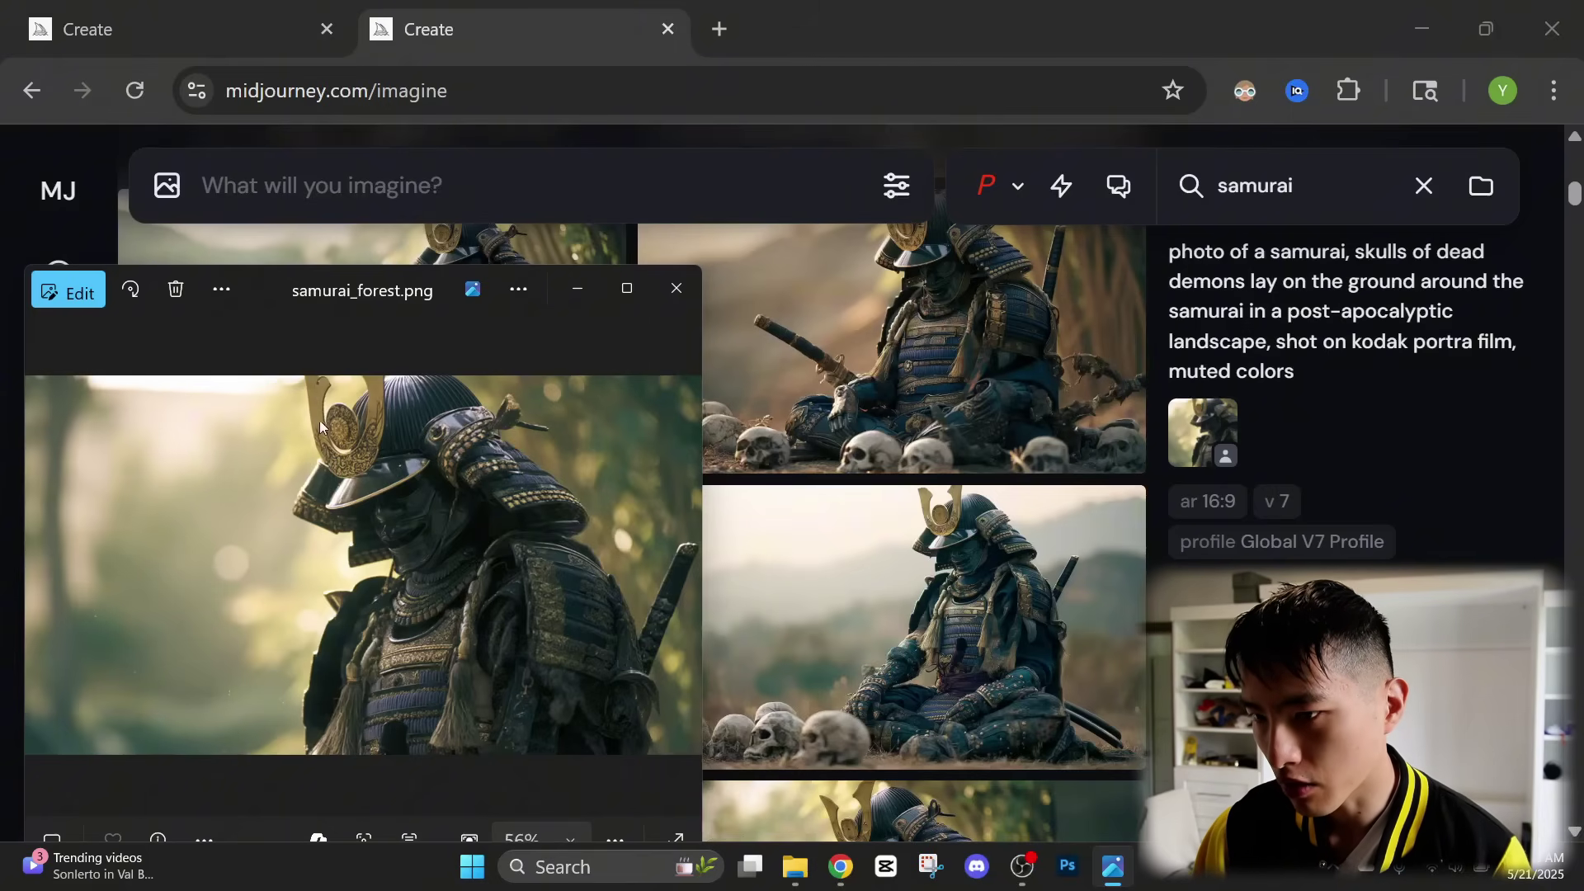
{"action": "mouse_move", "coordinate": [907, 532]}
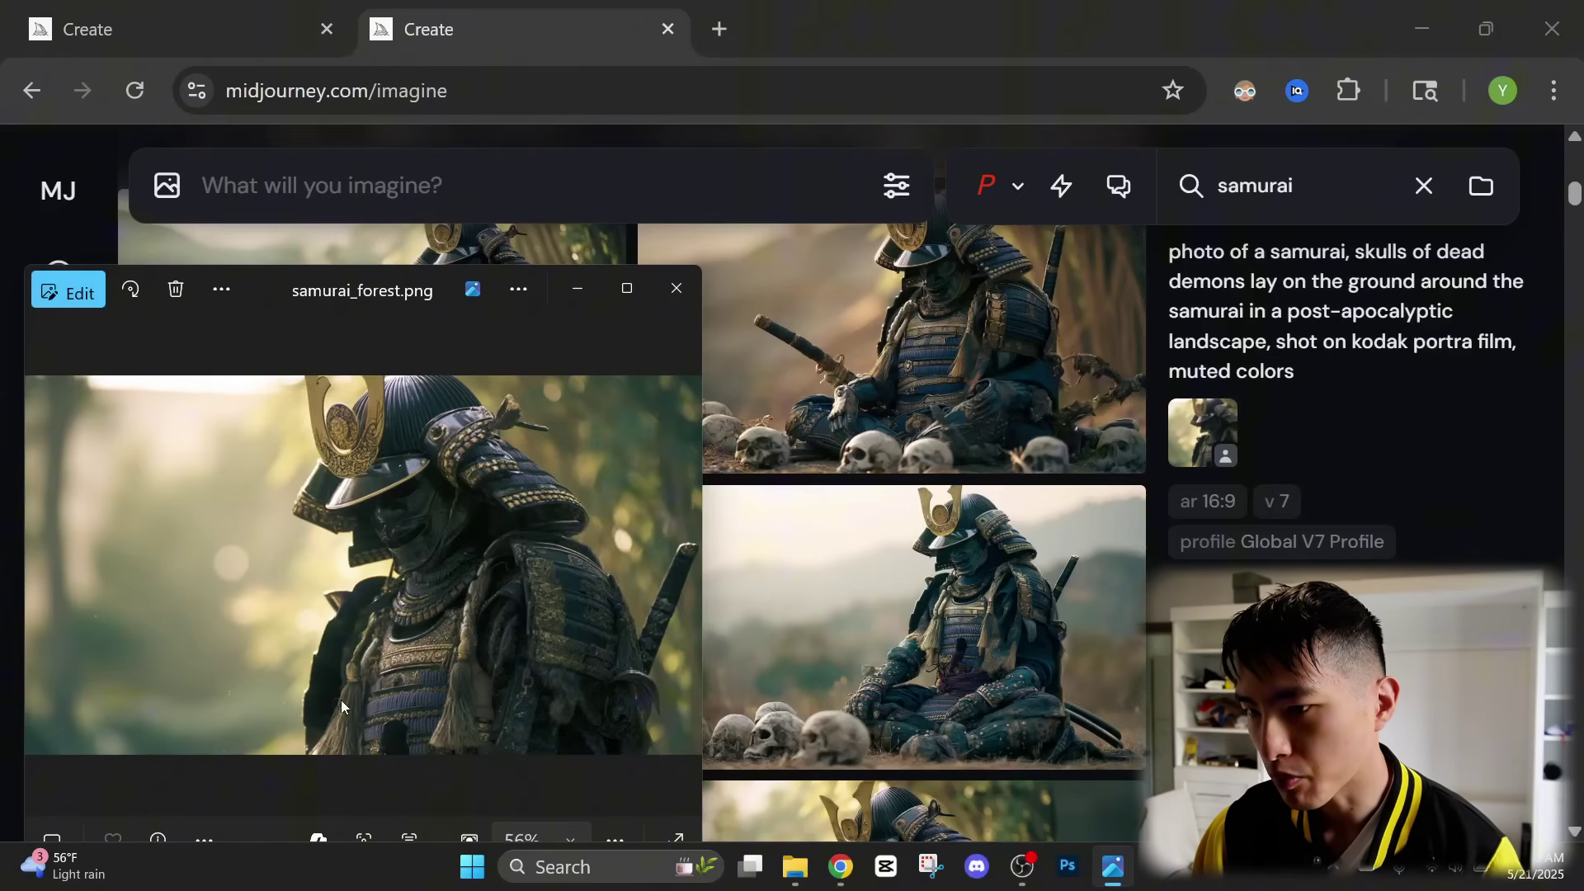
{"action": "mouse_move", "coordinate": [991, 507]}
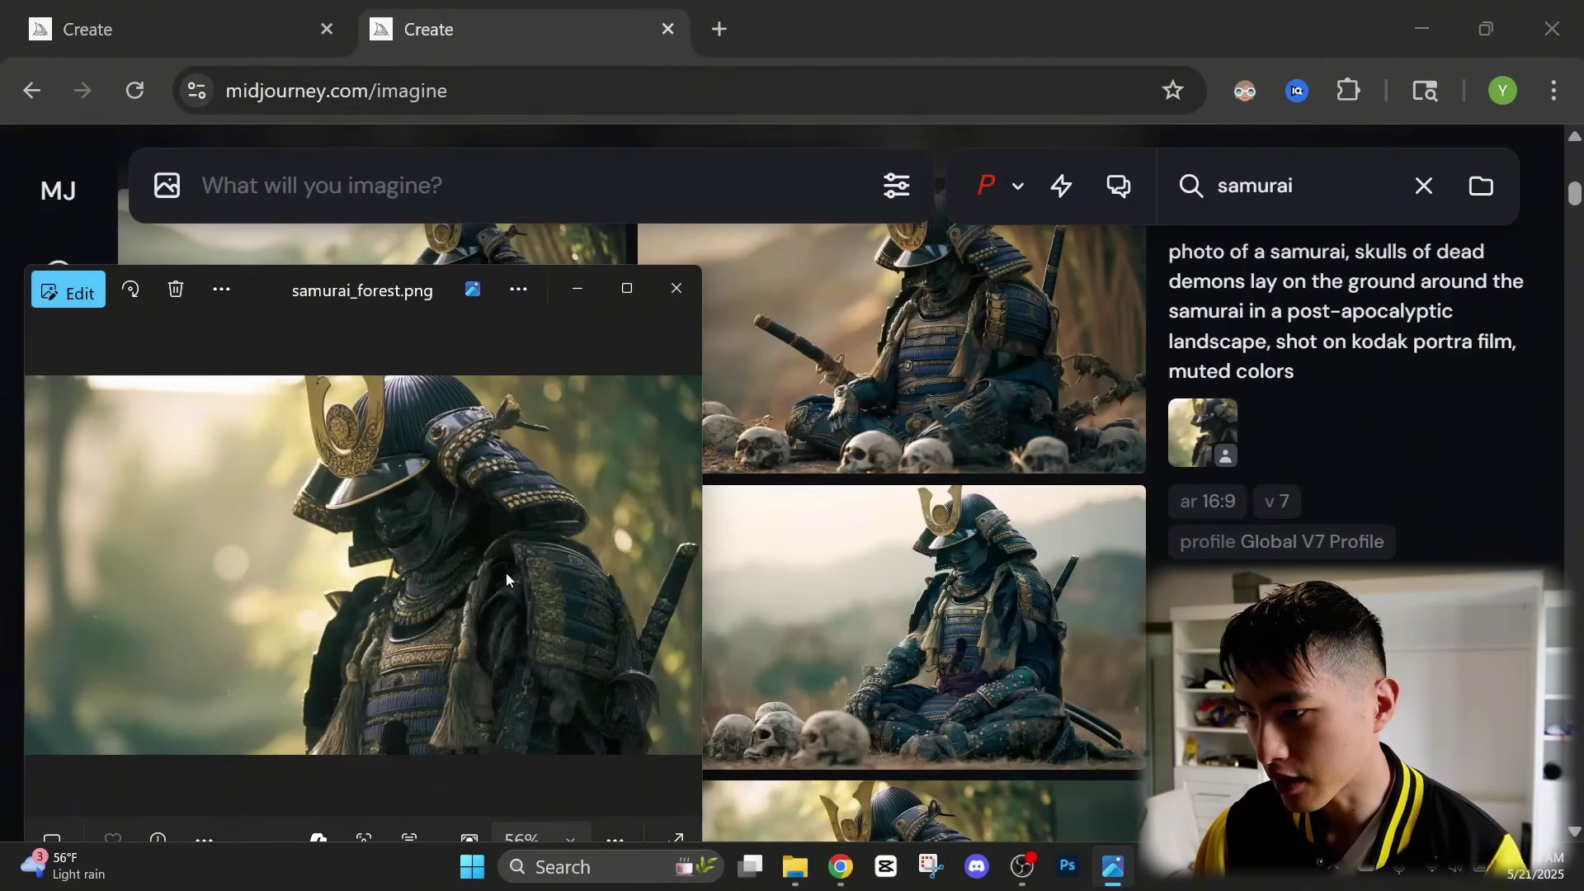
{"action": "mouse_move", "coordinate": [959, 588]}
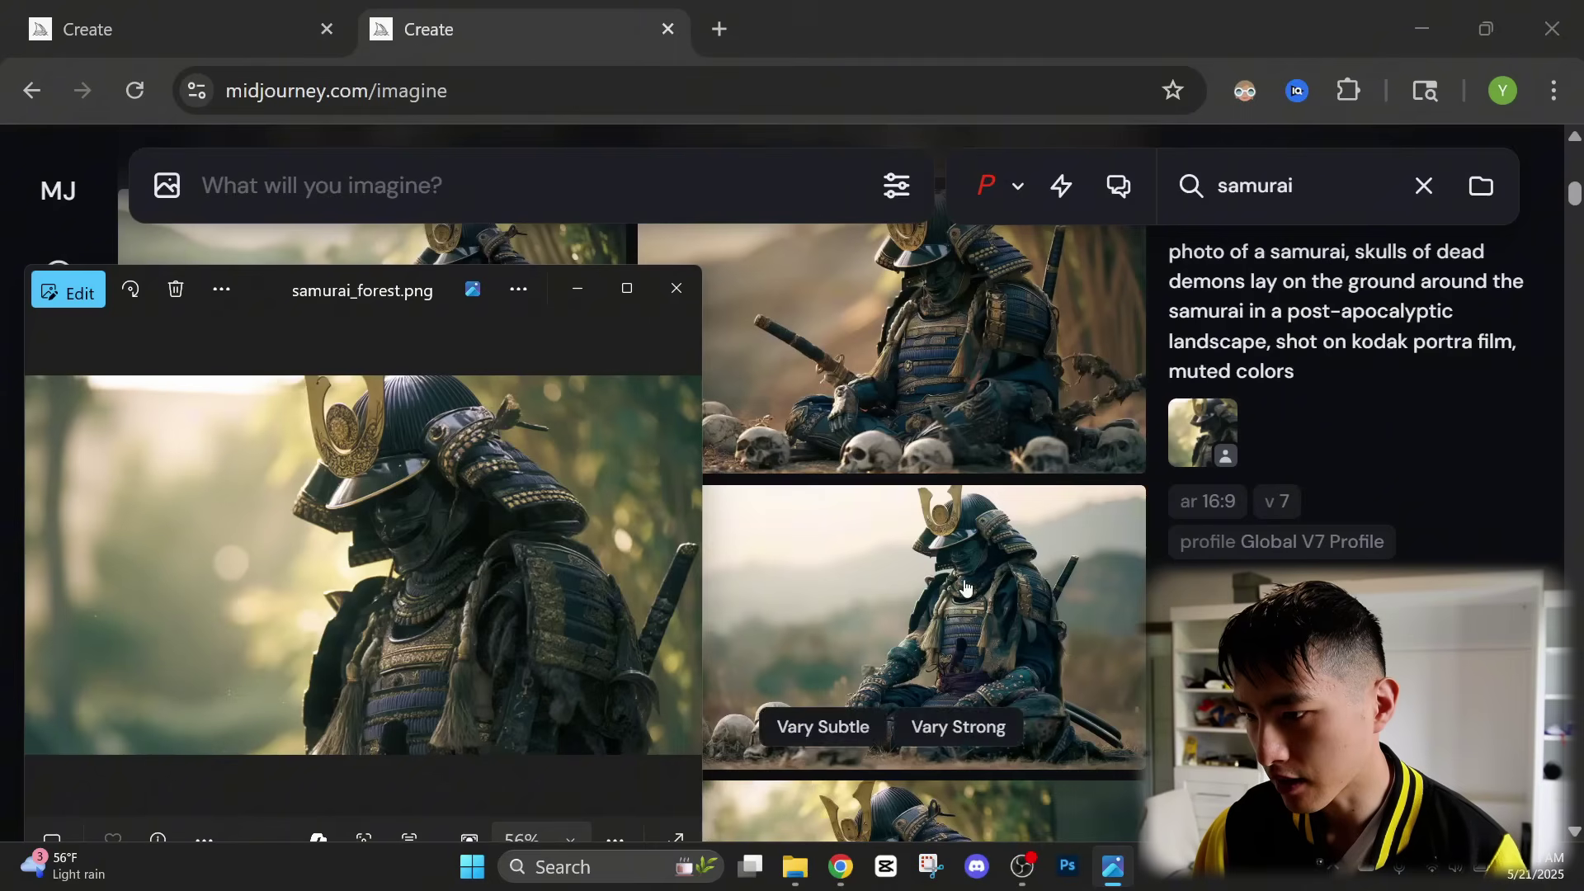
- Back in Midjourney, scroll to the giant-tree samurai images and open the bottom-right one
{"action": "left_click", "coordinate": [951, 645]}
{"action": "scroll", "coordinate": [962, 569], "scroll_direction": "down", "scroll_amount": 10}
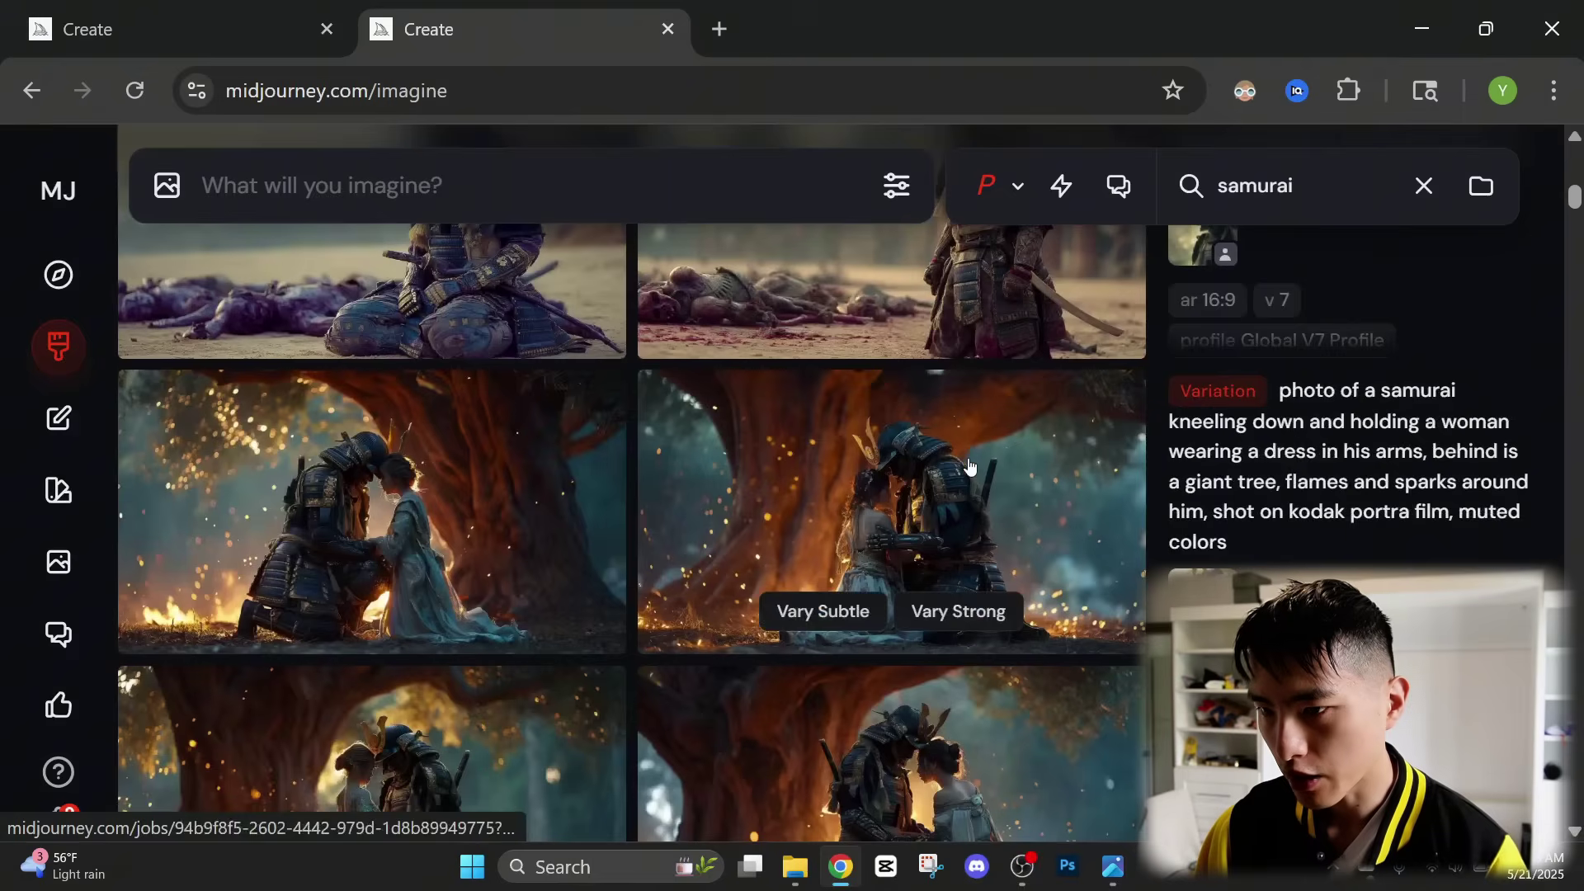
{"action": "scroll", "coordinate": [1015, 528], "scroll_direction": "down", "scroll_amount": 2}
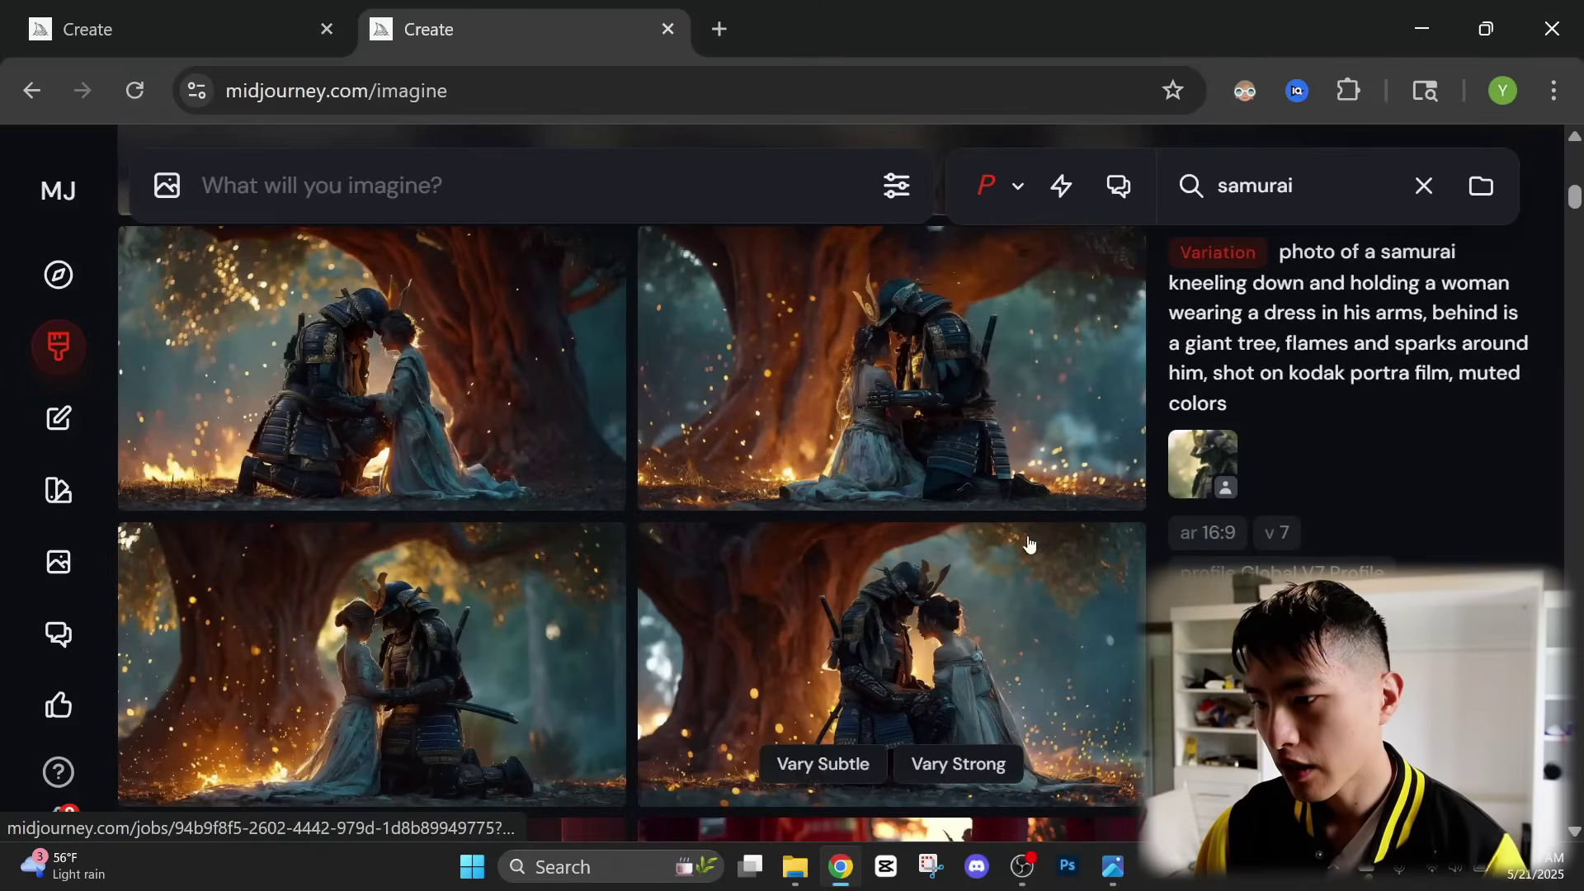
{"action": "left_click", "coordinate": [1021, 698]}
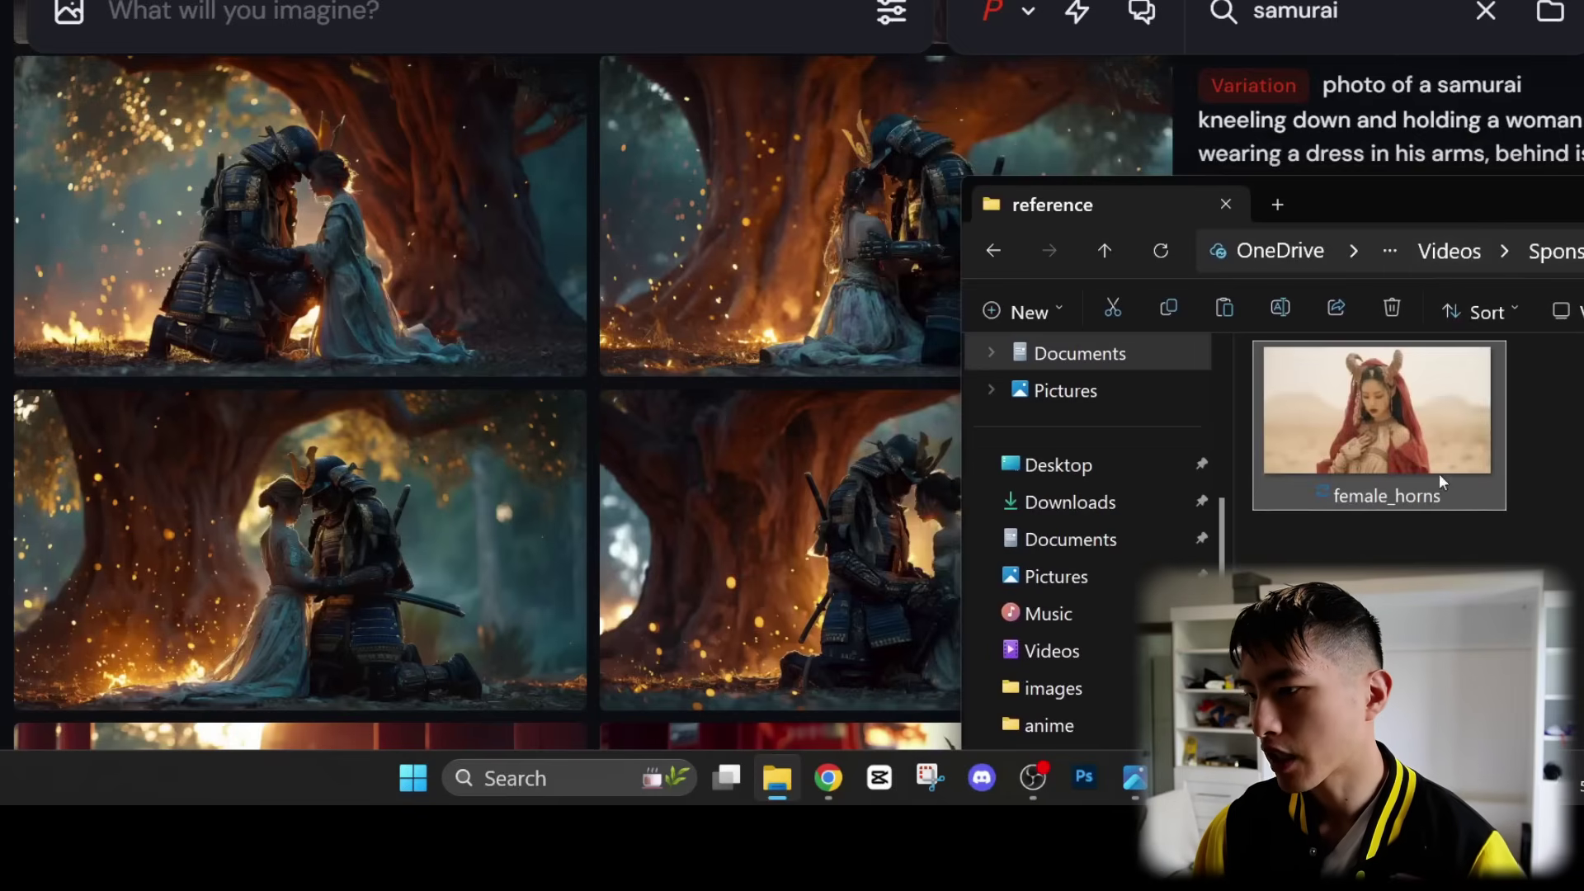
- Use female_horns as the character reference and enter the ivory-and-gold throne prompt
{"action": "left_click_drag", "start_coordinate": [1440, 477], "coordinate": [824, 120]}
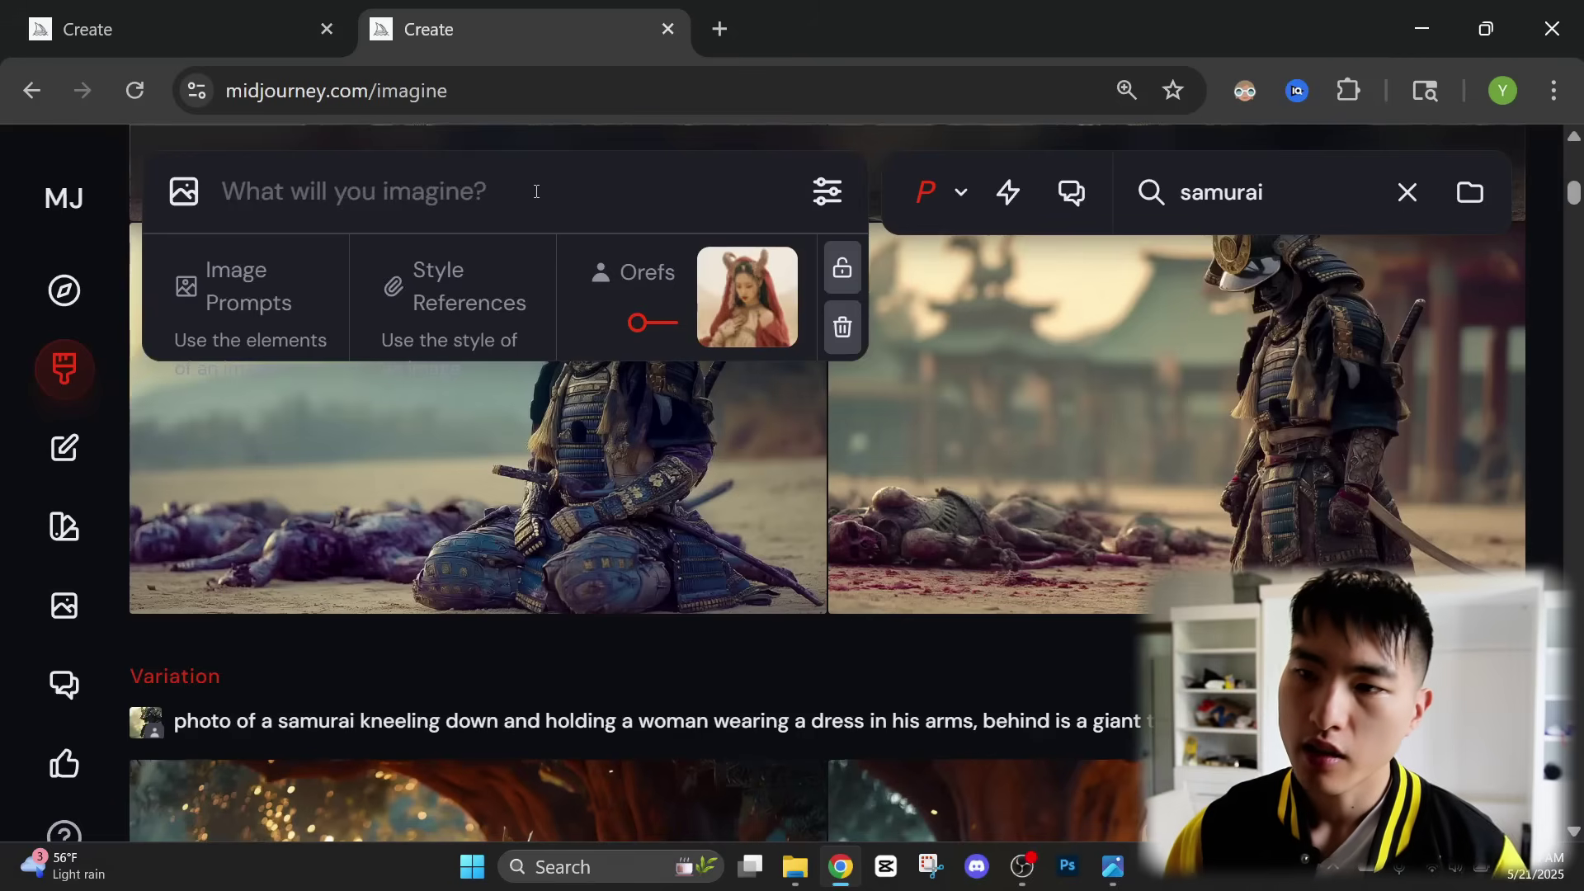
{"action": "left_click", "coordinate": [537, 191]}
{"action": "type", "text": "she sits on top of an ivory and gold throne inside an asian palace"}
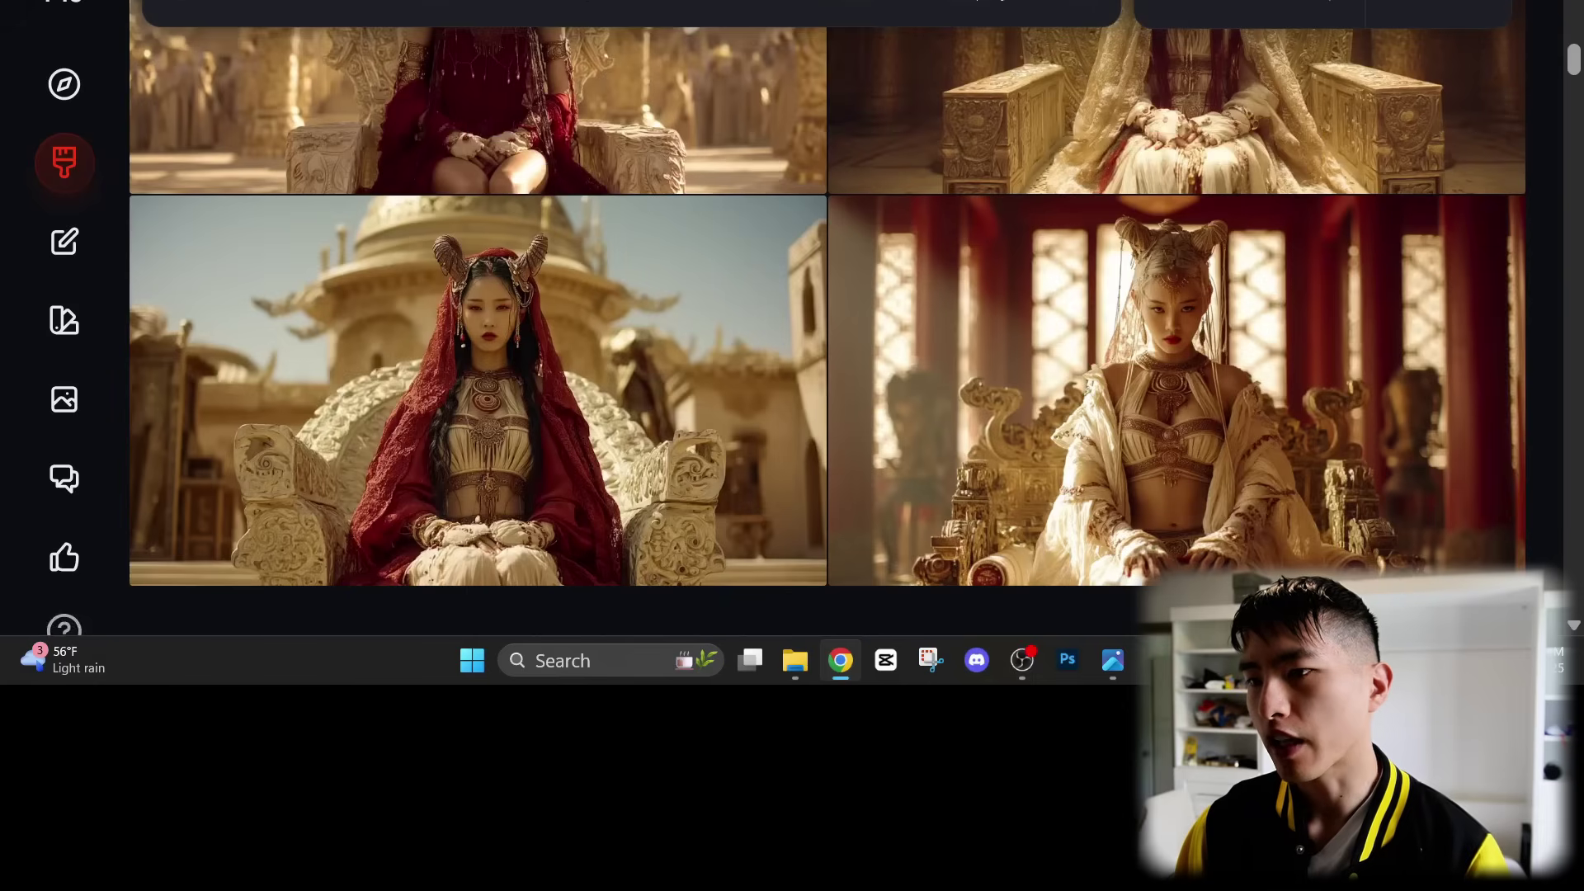
{"action": "mouse_move", "coordinate": [1289, 266]}
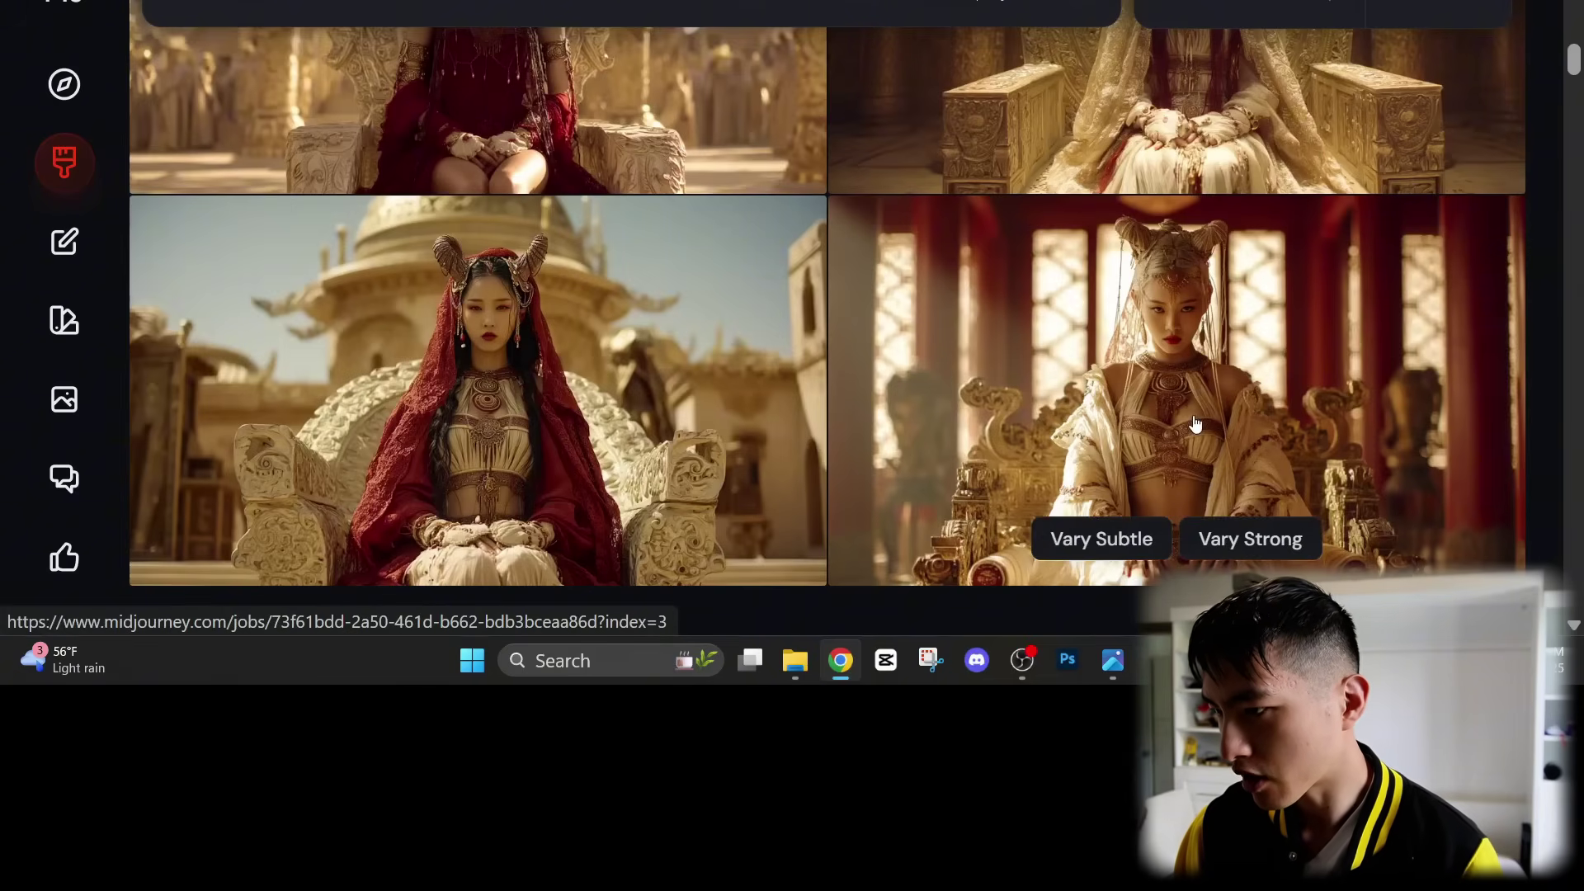
- Compare the lower-left throne image with female_horns.png, then return to the forest-road samurai grid
{"action": "left_click", "coordinate": [638, 285]}
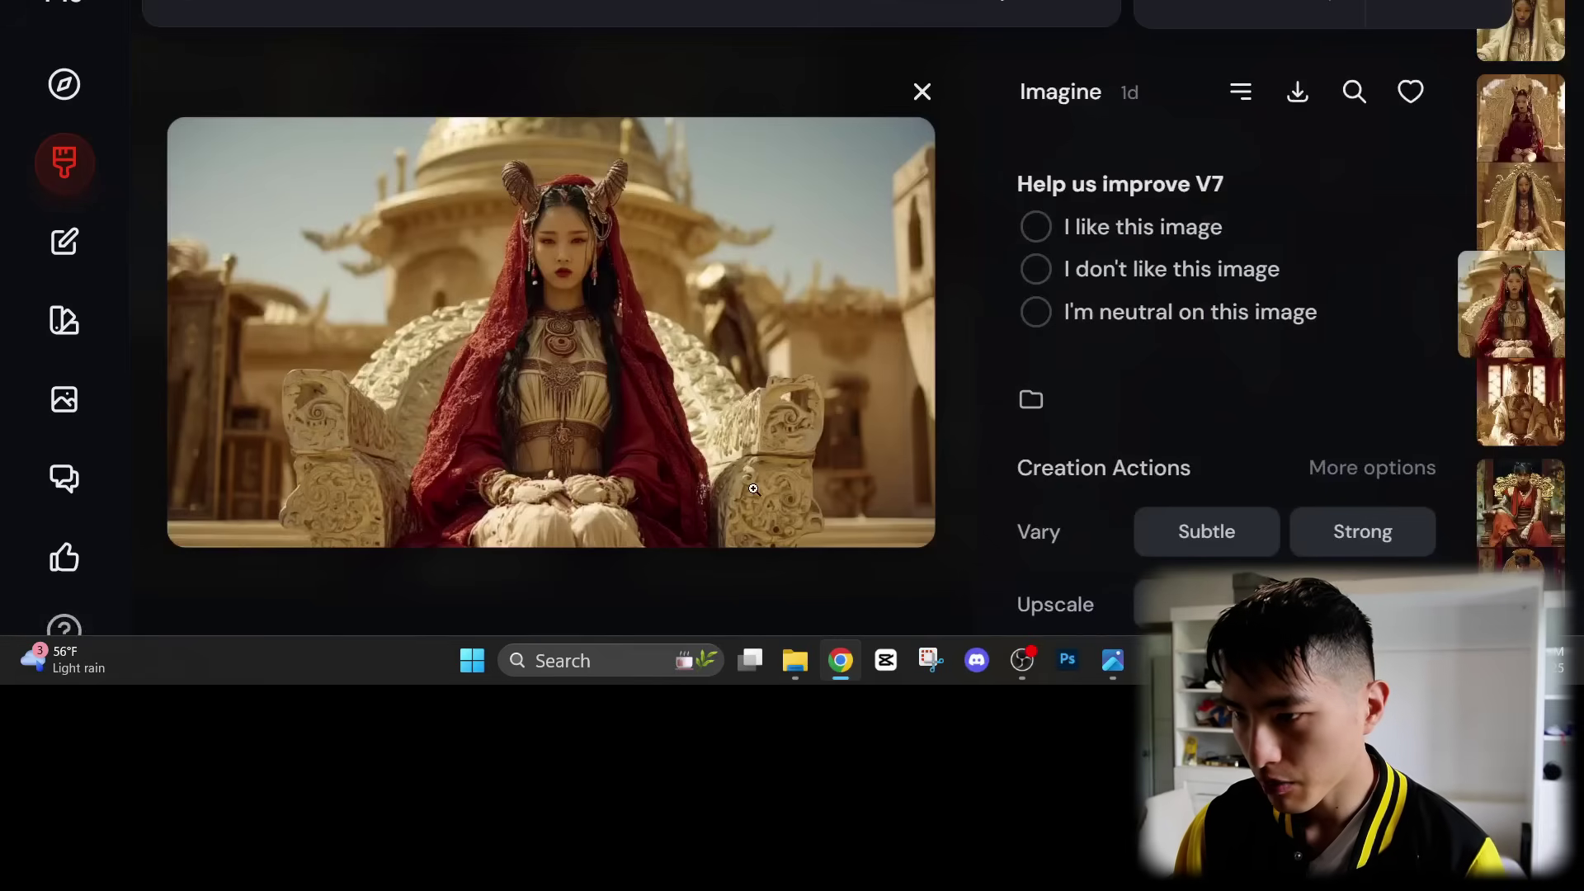
{"action": "left_click", "coordinate": [1113, 660]}
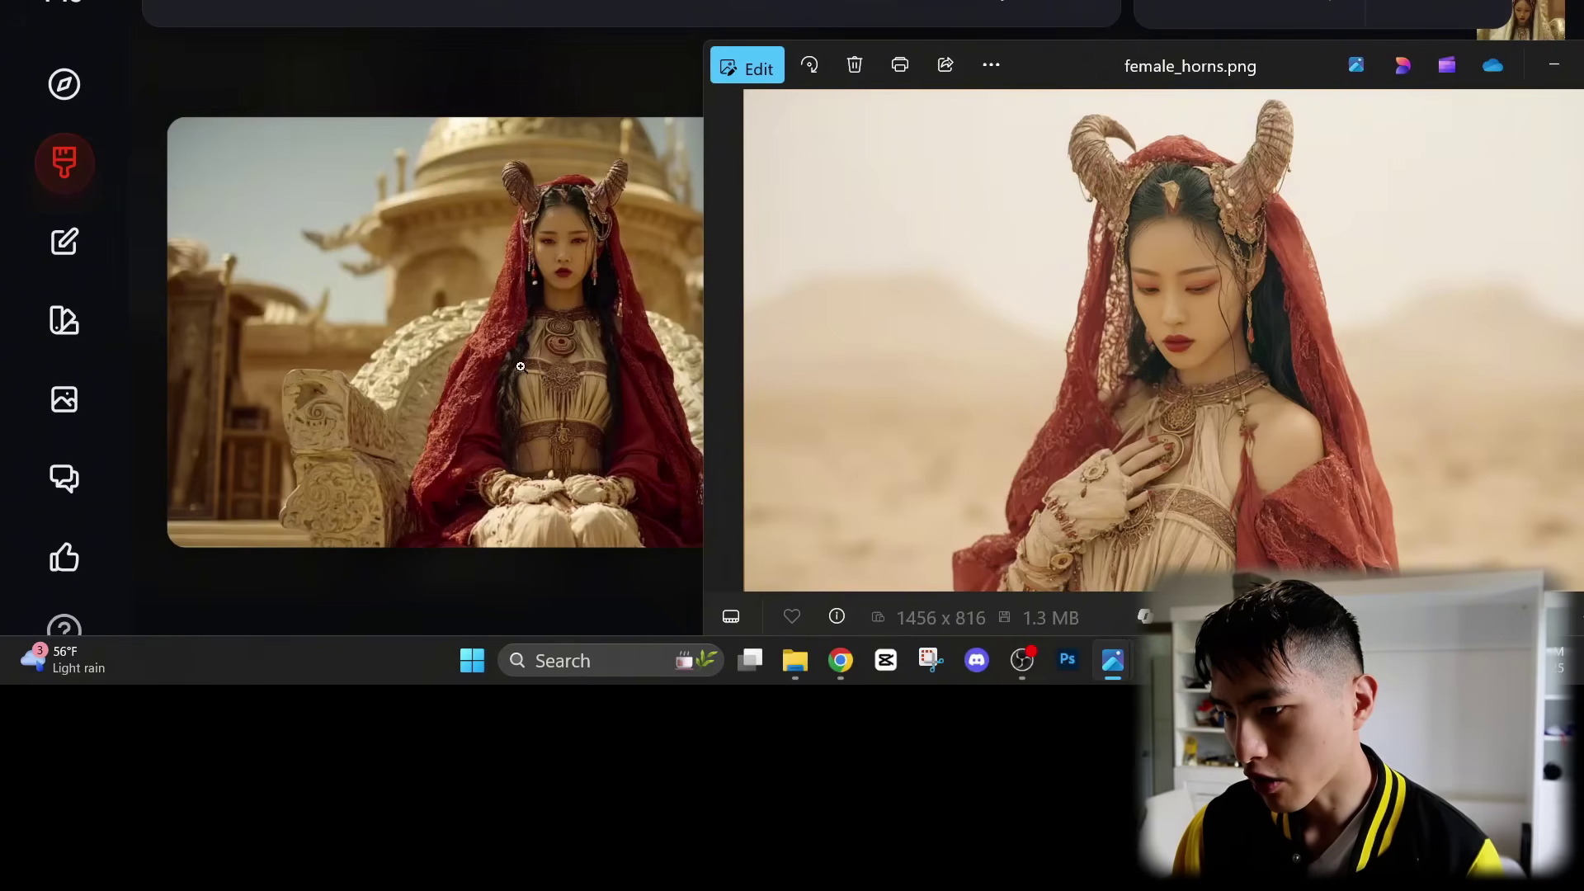
{"action": "left_click", "coordinate": [587, 287]}
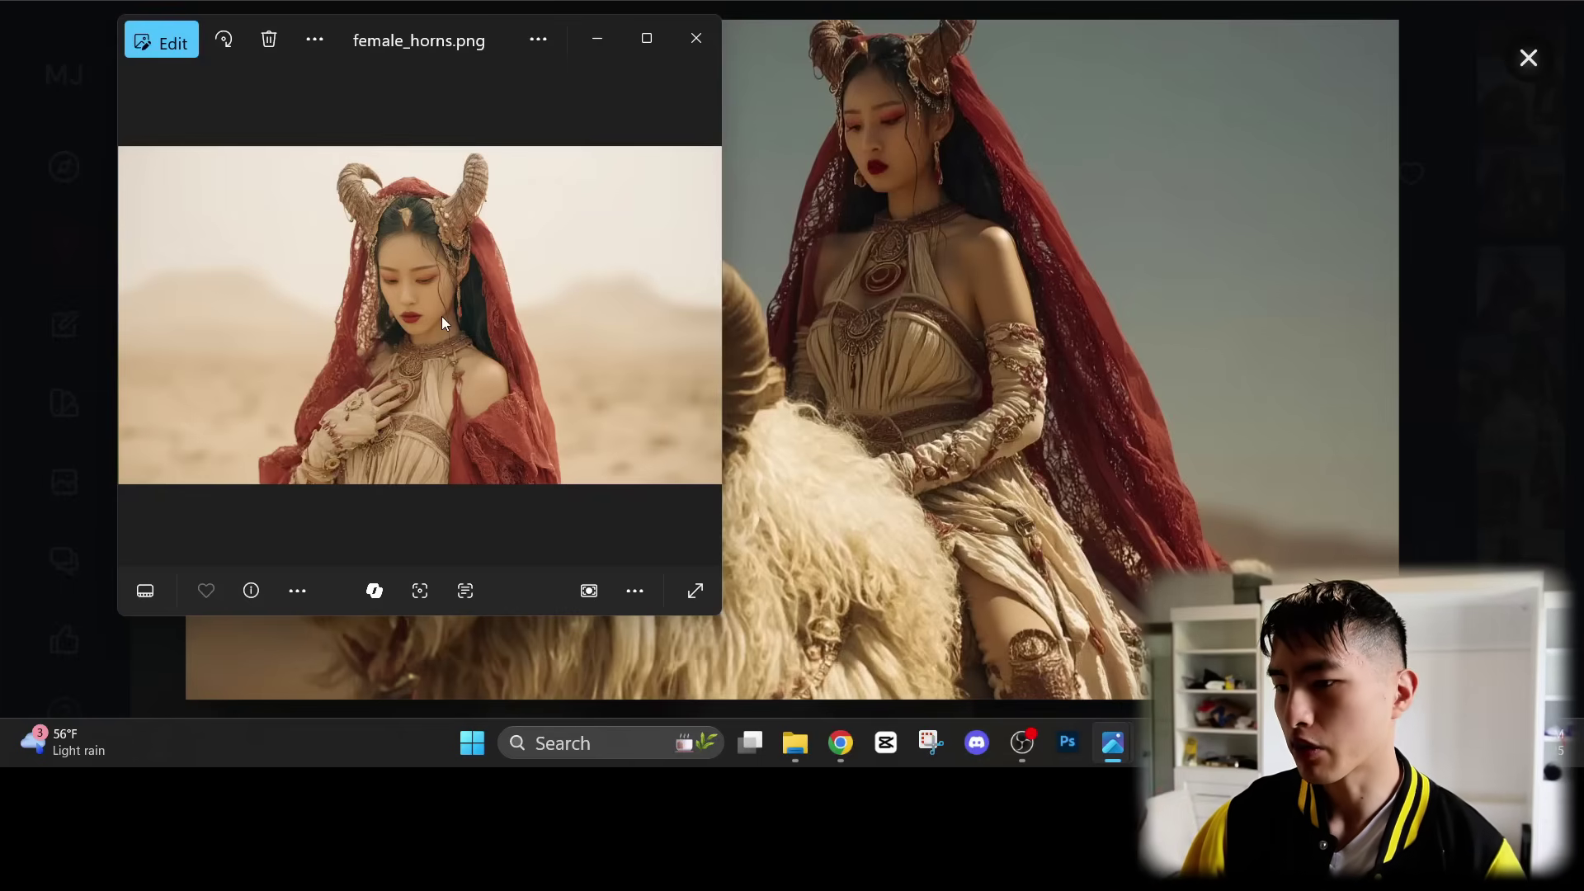
{"action": "scroll", "coordinate": [442, 315], "scroll_direction": "up", "scroll_amount": 2}
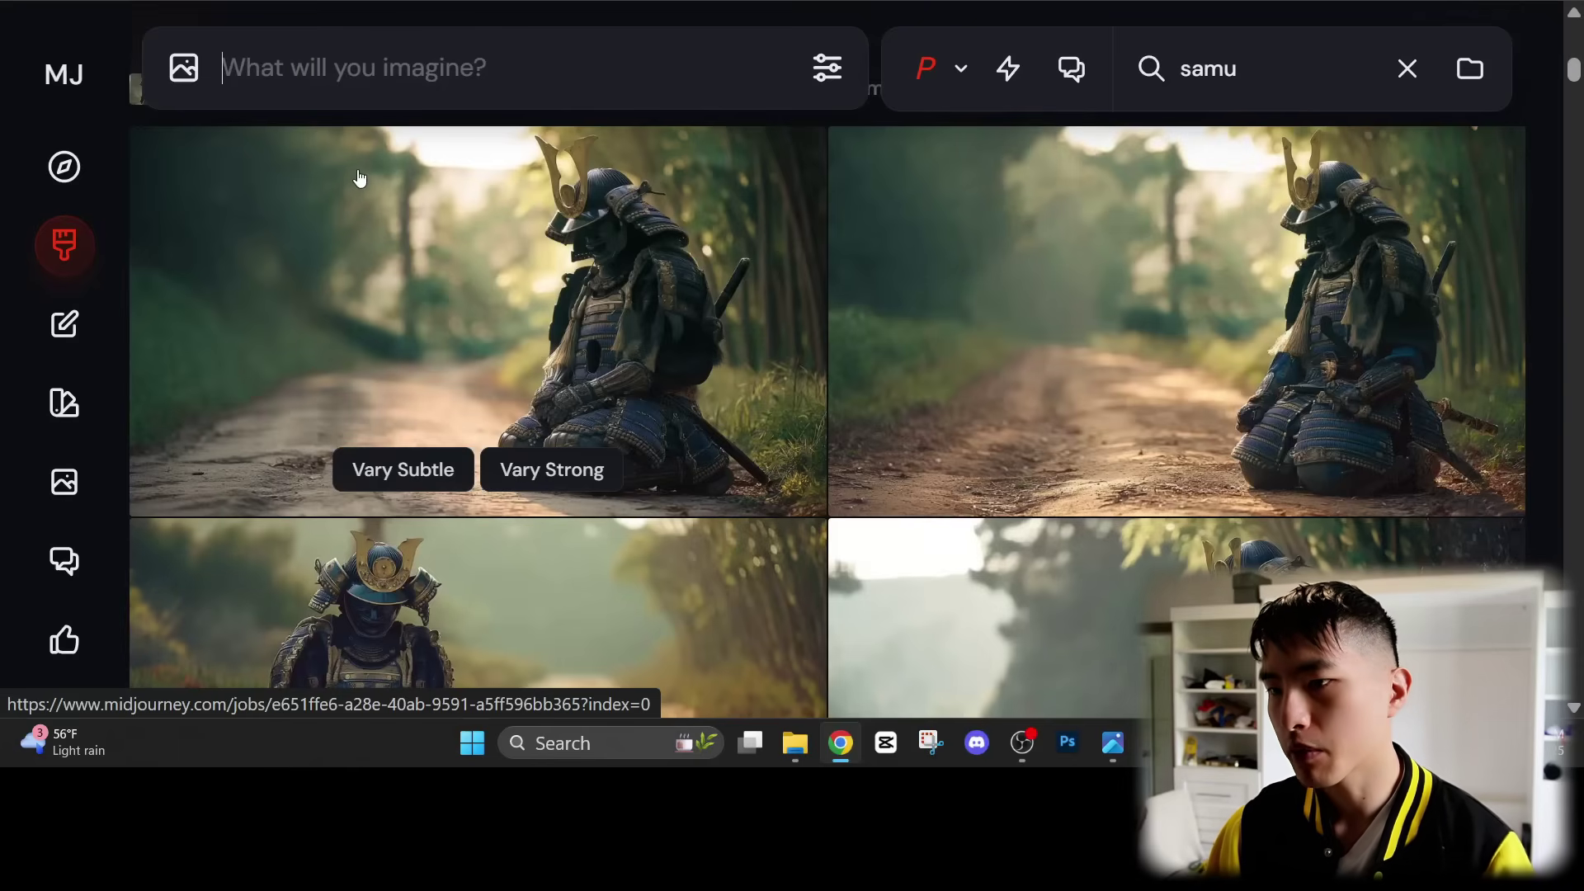
- Show the Upscale submenu for the top-left kneeling samurai image
{"action": "right_click", "coordinate": [359, 175]}
{"action": "mouse_move", "coordinate": [550, 517]}
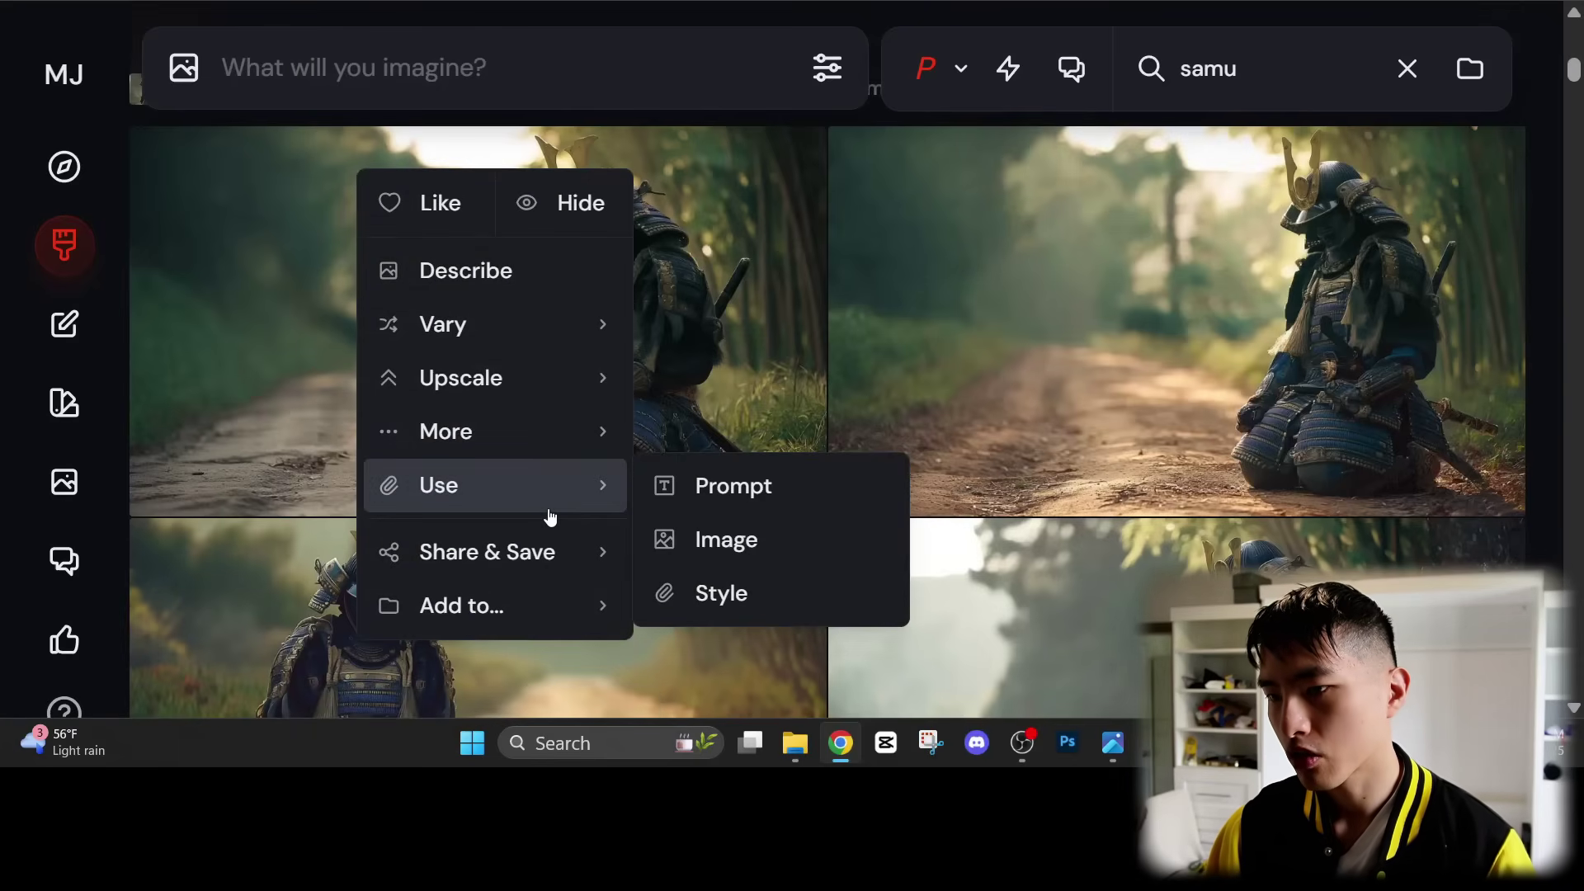
{"action": "mouse_move", "coordinate": [550, 407]}
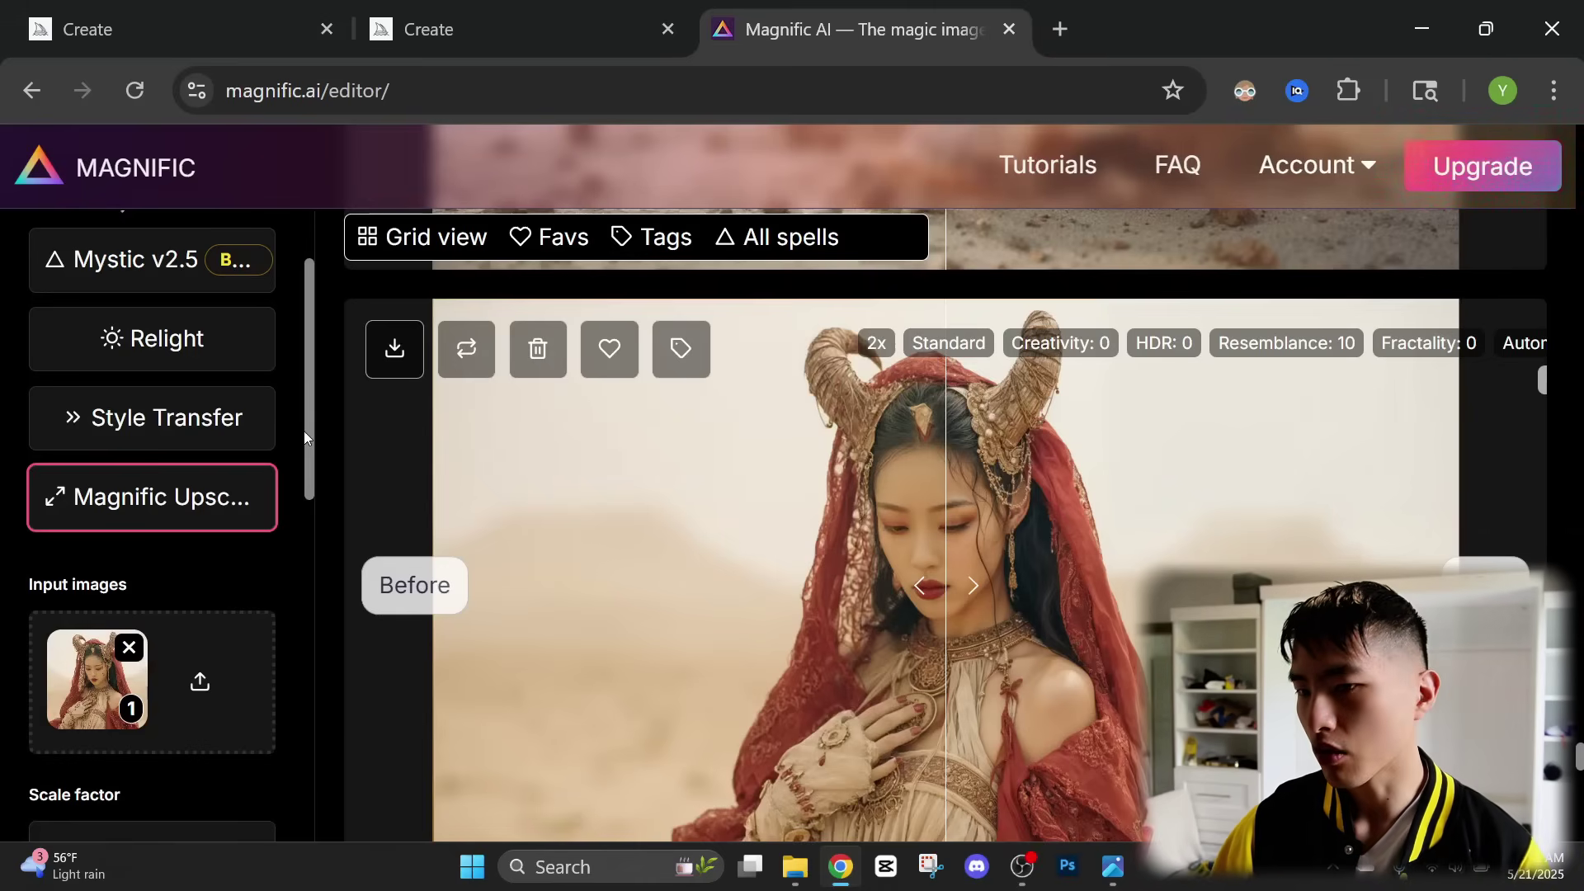
{"action": "key", "text": "ctrl+minus"}
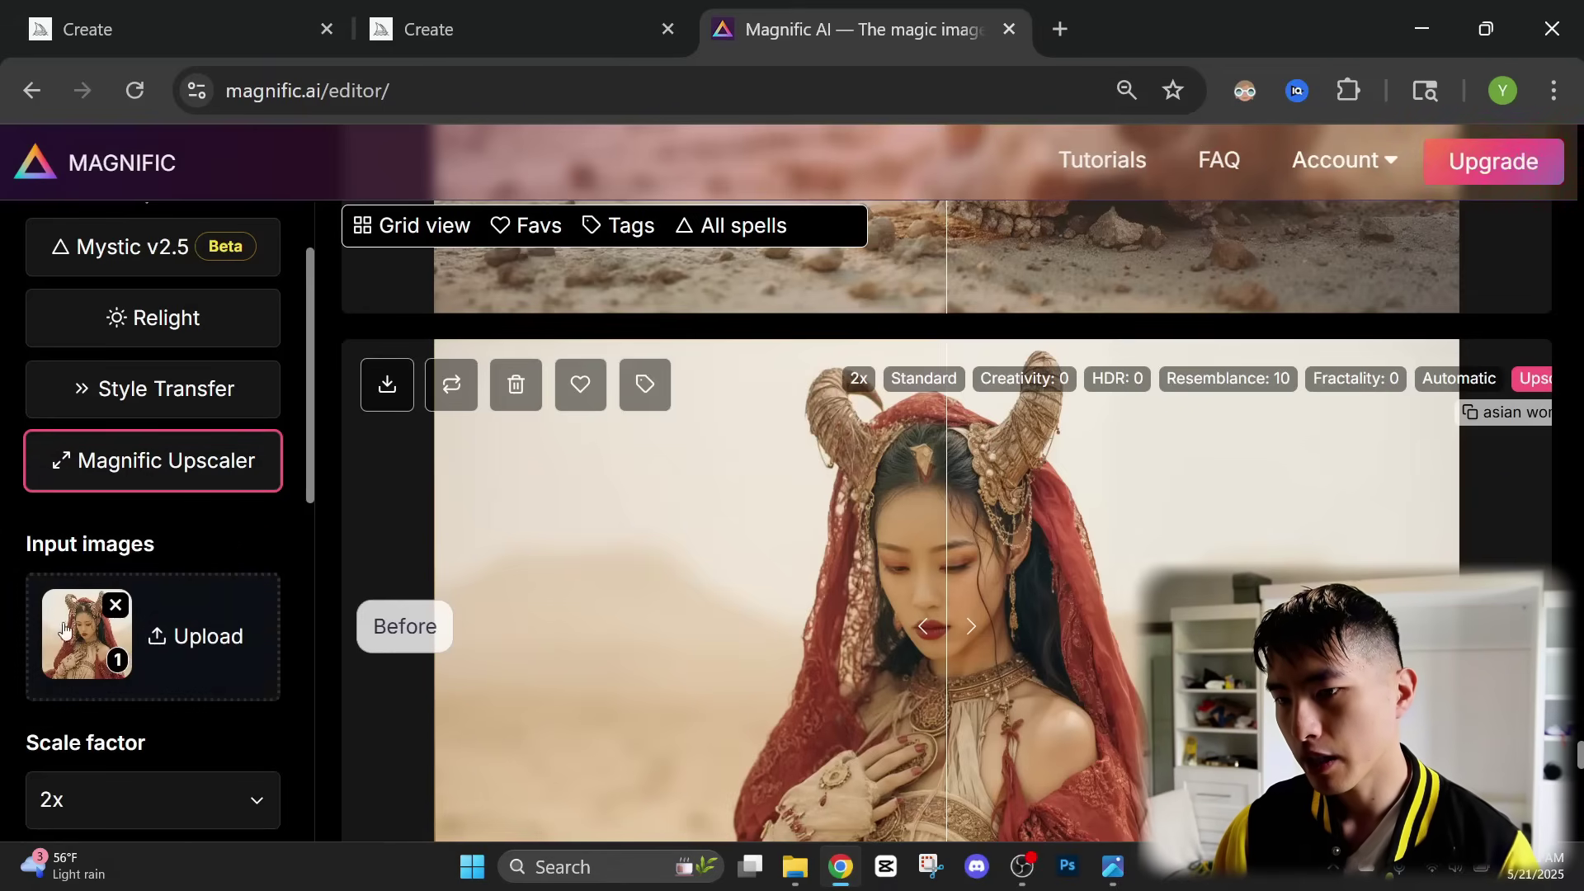
{"action": "scroll", "coordinate": [661, 650], "scroll_direction": "down", "scroll_amount": 2}
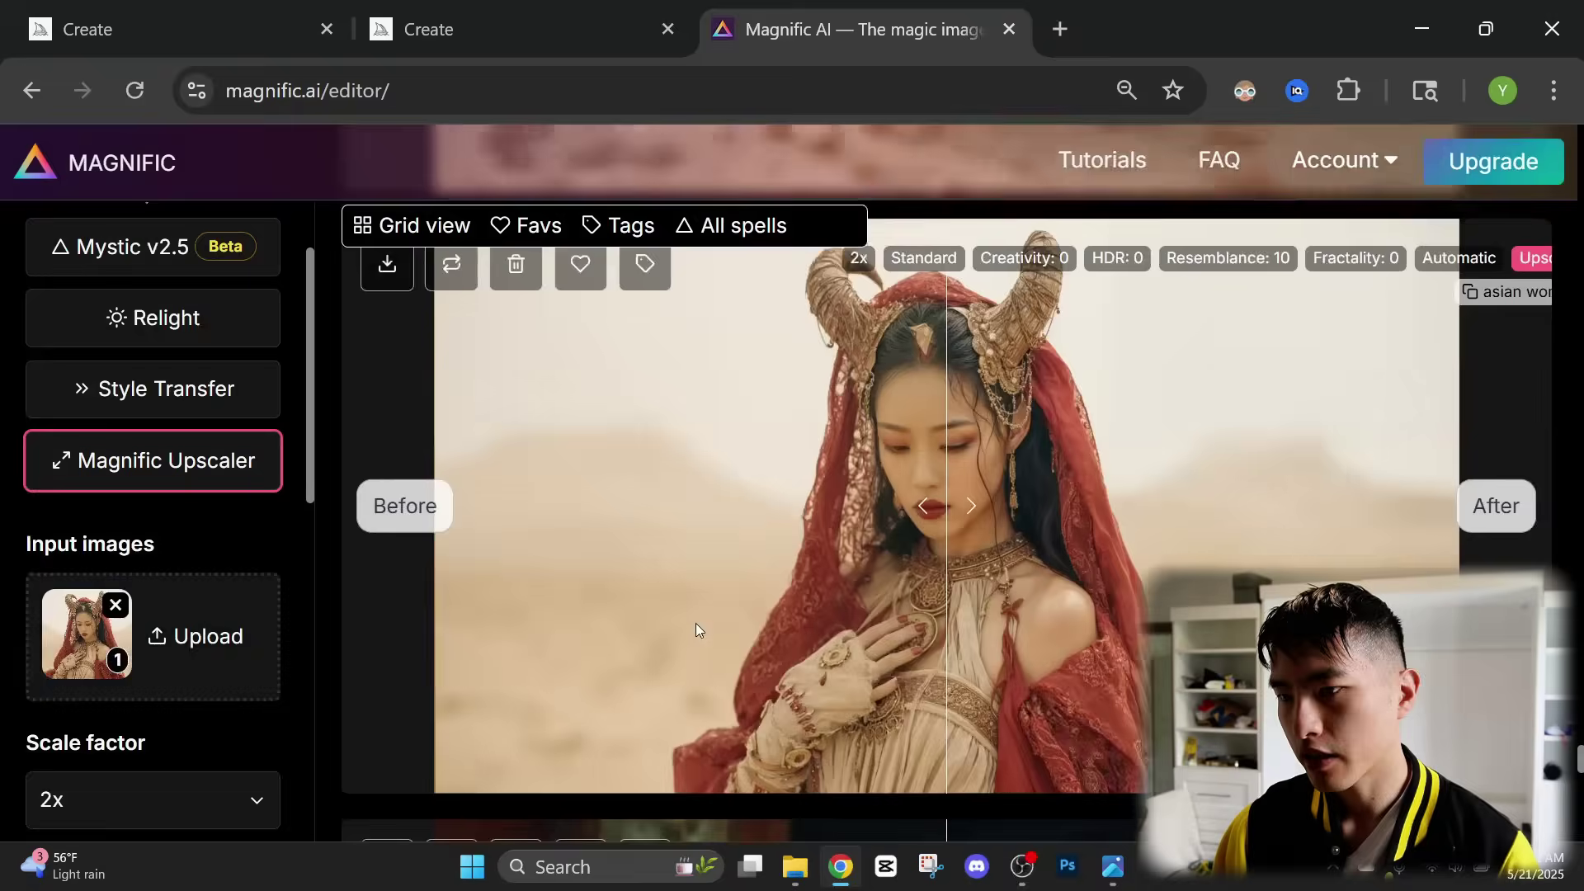
{"action": "left_click_drag", "start_coordinate": [943, 483], "coordinate": [934, 502]}
{"action": "scroll", "coordinate": [138, 612], "scroll_direction": "down", "scroll_amount": 1}
{"action": "scroll", "coordinate": [138, 612], "scroll_direction": "down", "scroll_amount": 4}
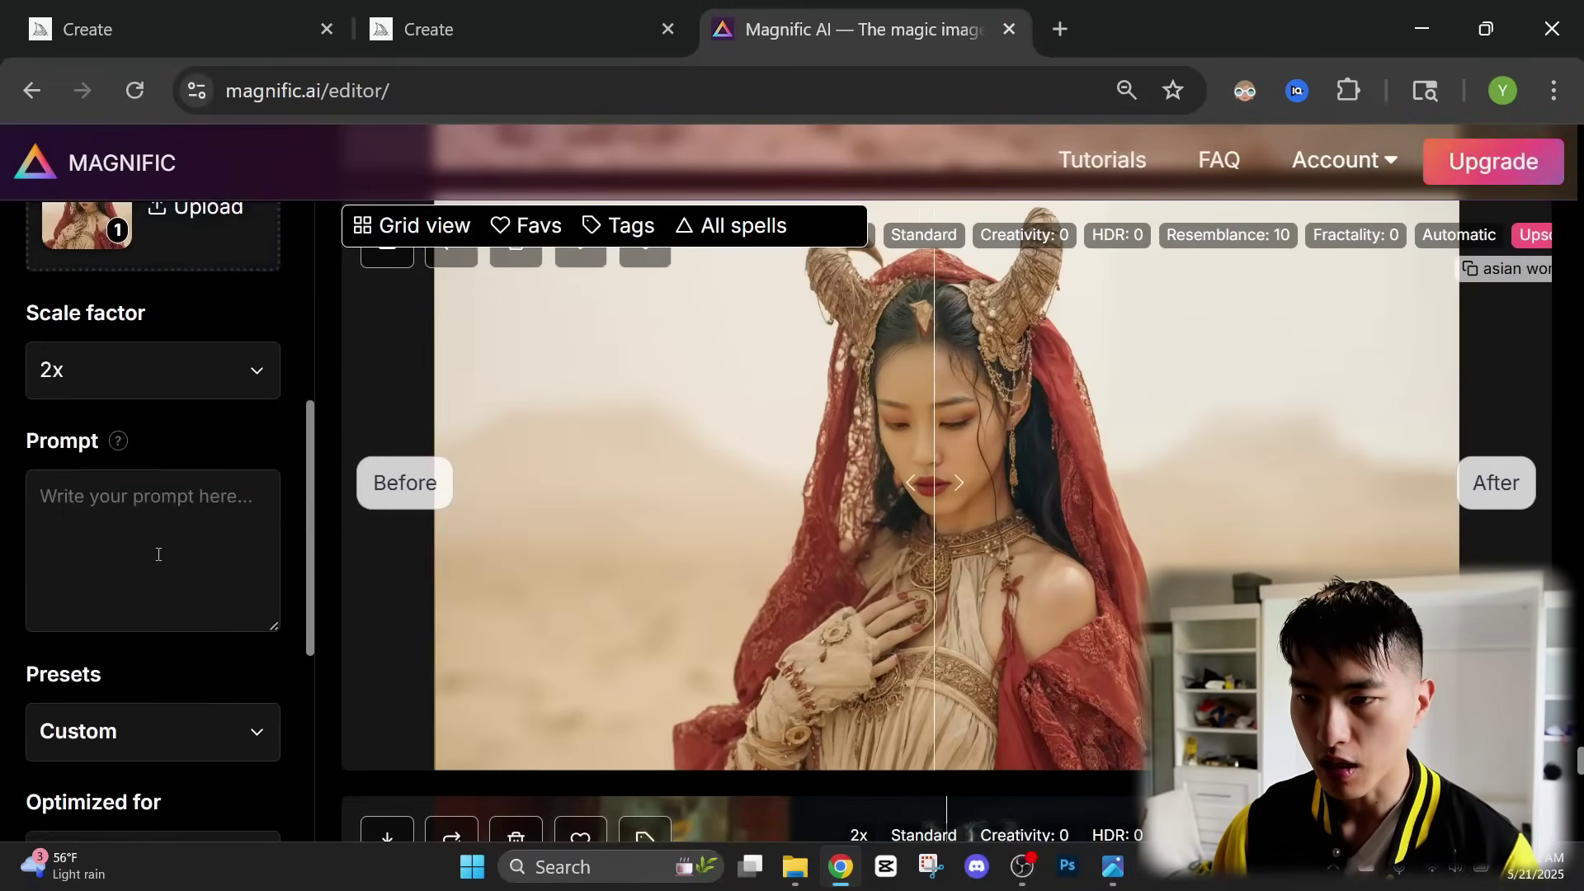
{"action": "left_click", "coordinate": [191, 376]}
{"action": "left_click", "coordinate": [192, 377]}
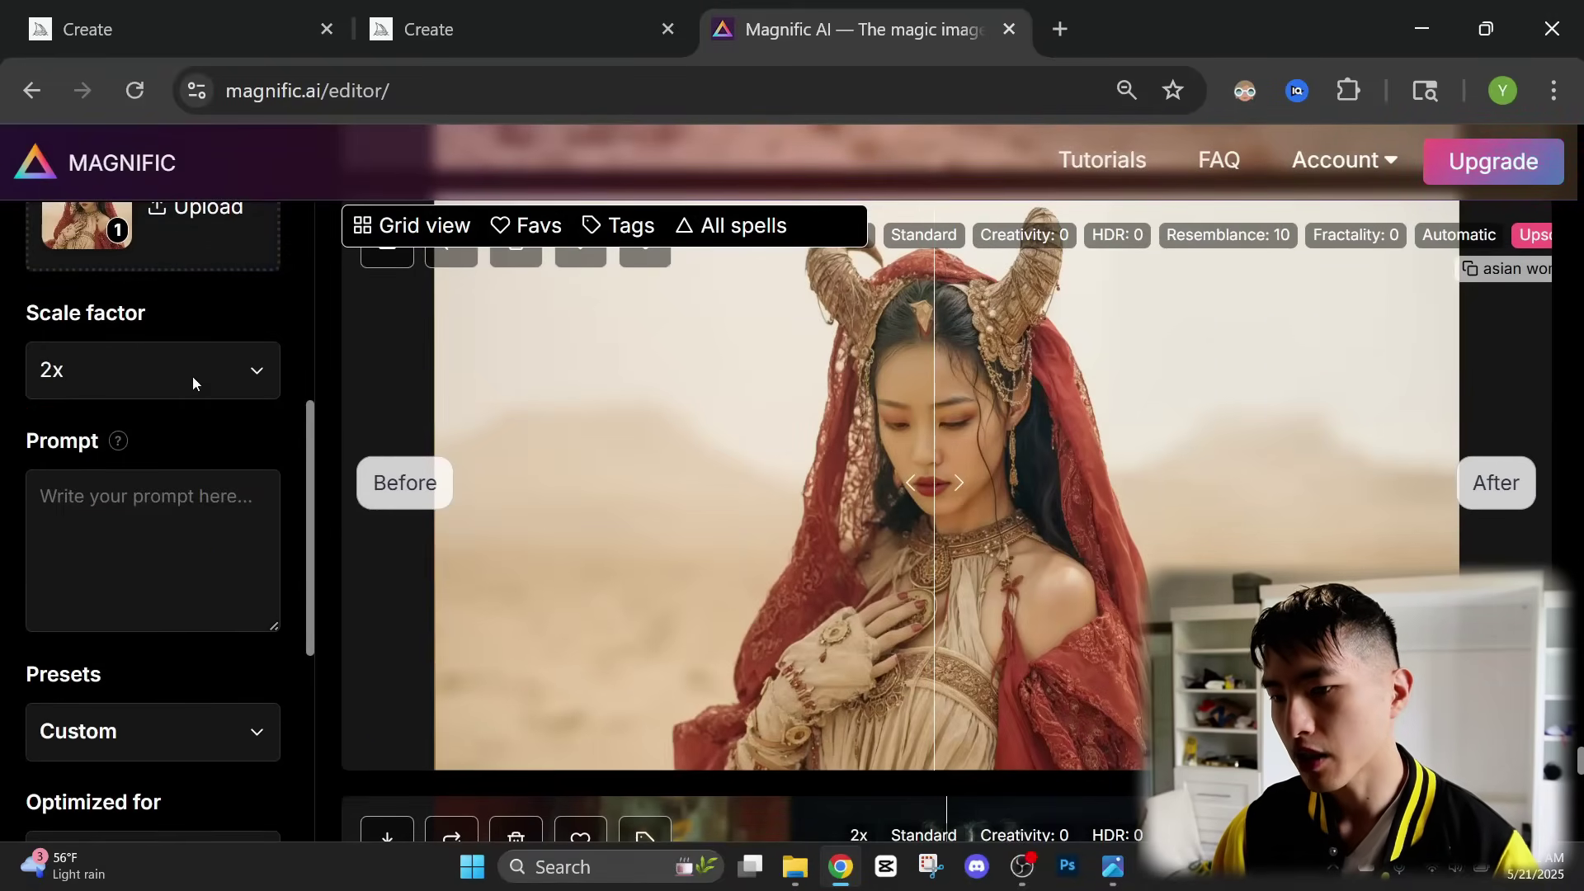
- Set 'Optimized for' to Portraits (Soft) and Resemblance to 10
{"action": "scroll", "coordinate": [191, 377], "scroll_direction": "down", "scroll_amount": 2}
{"action": "scroll", "coordinate": [193, 377], "scroll_direction": "down", "scroll_amount": 3}
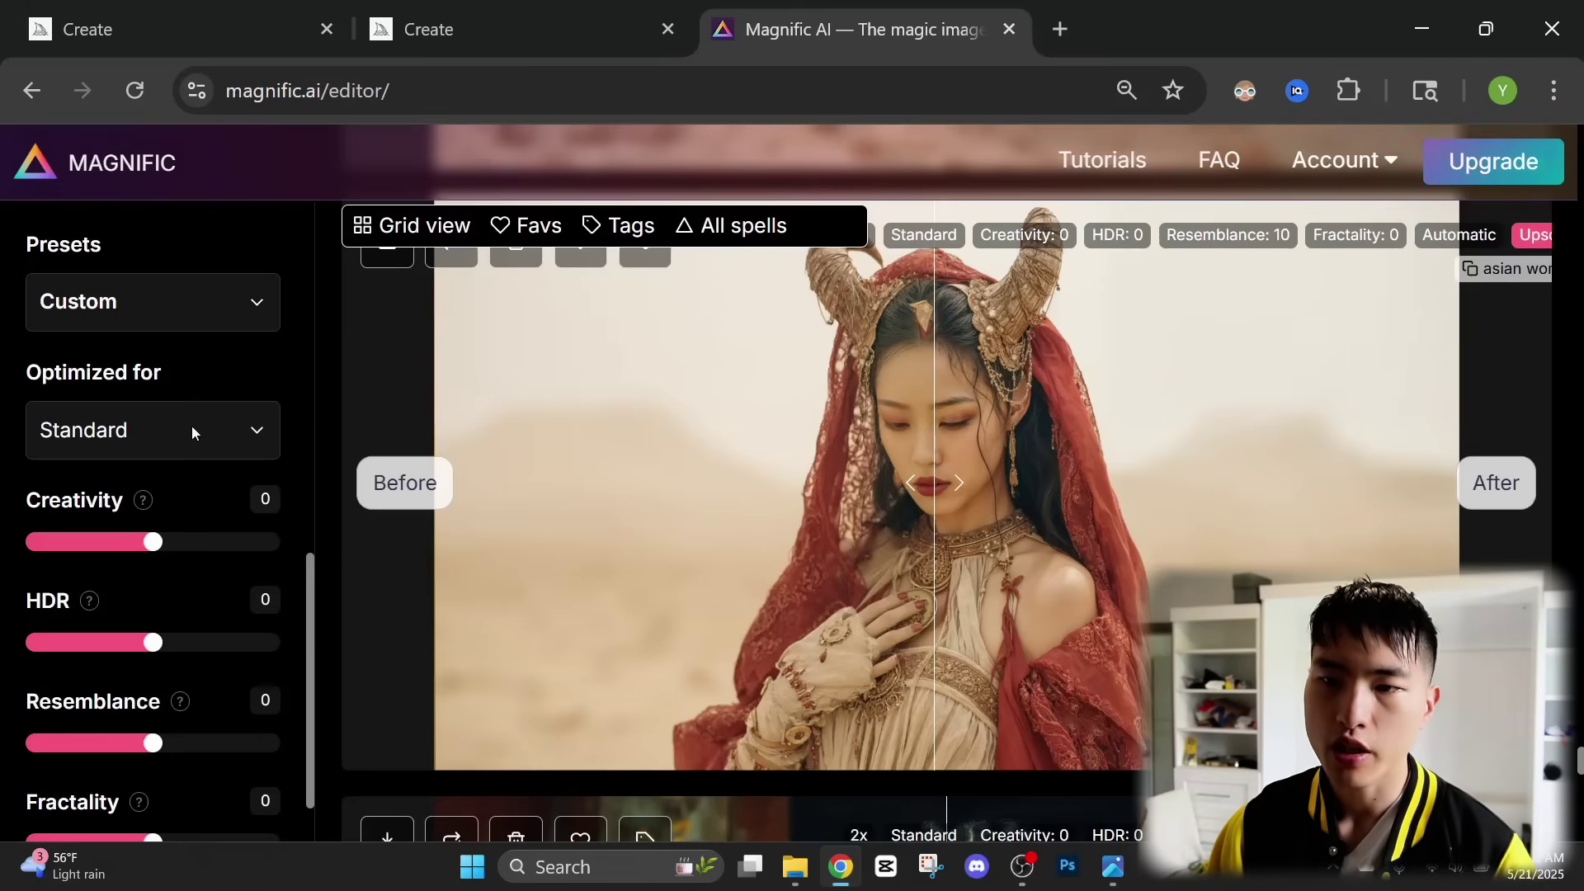
{"action": "left_click", "coordinate": [150, 423]}
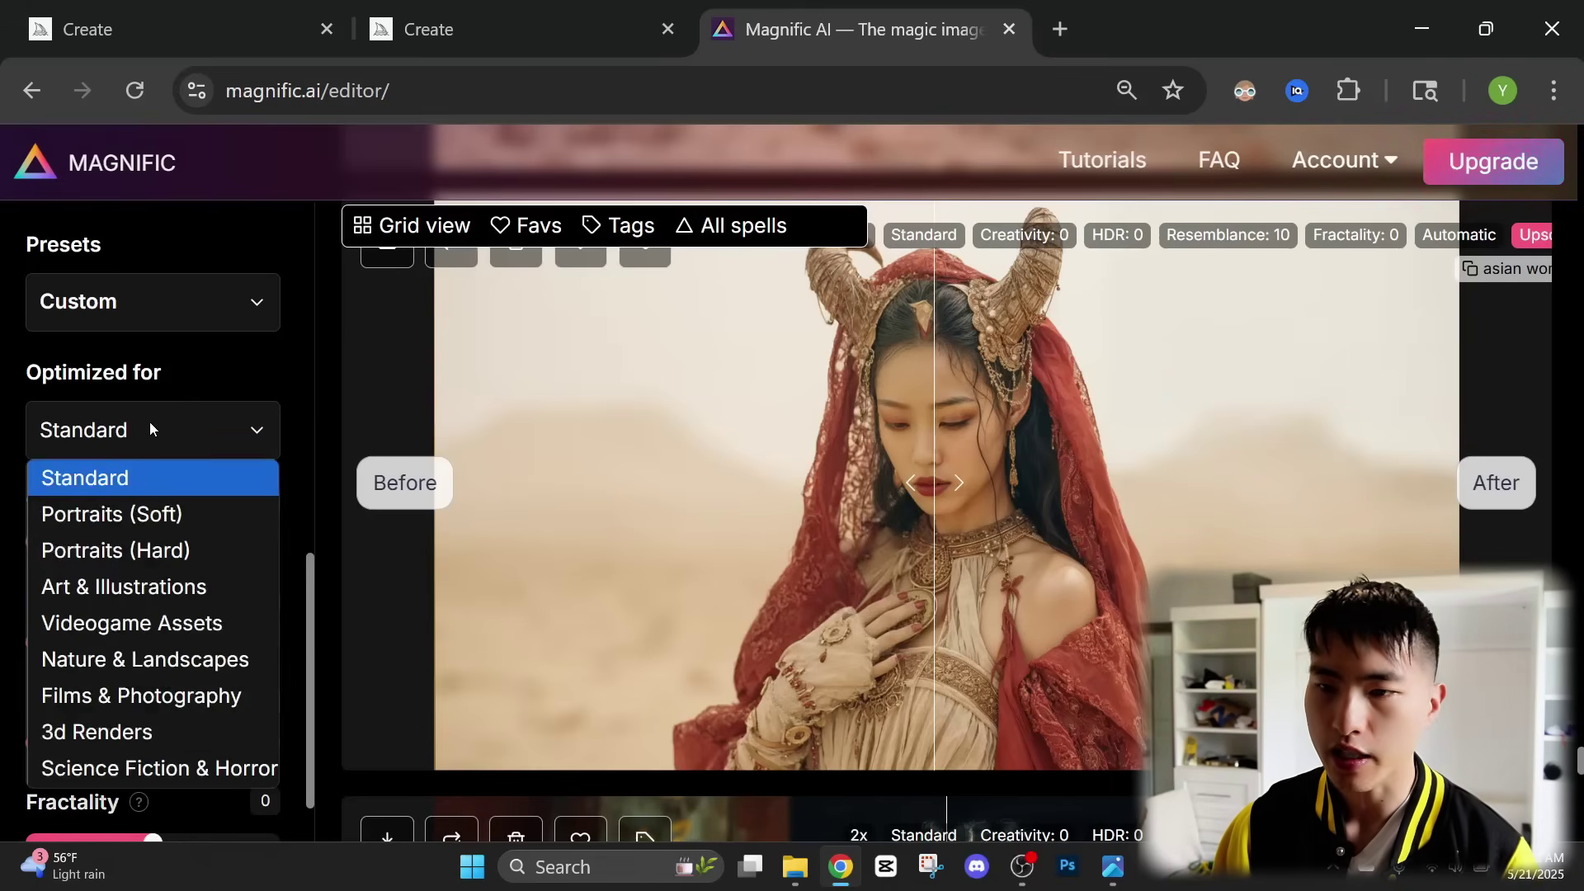
{"action": "left_click", "coordinate": [147, 512]}
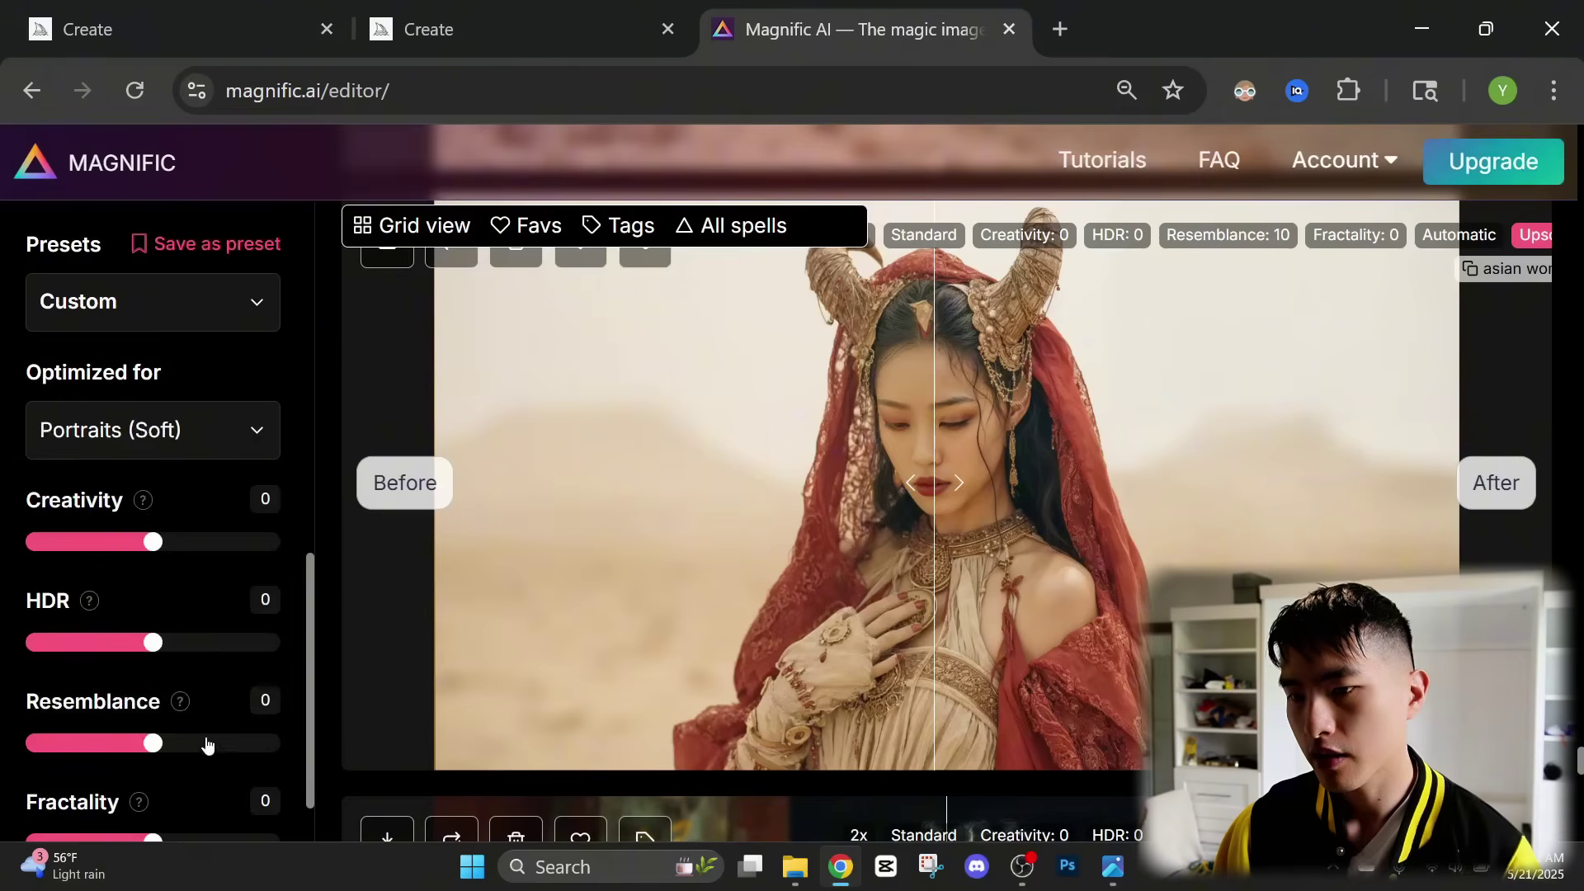
{"action": "left_click_drag", "start_coordinate": [155, 744], "coordinate": [291, 769]}
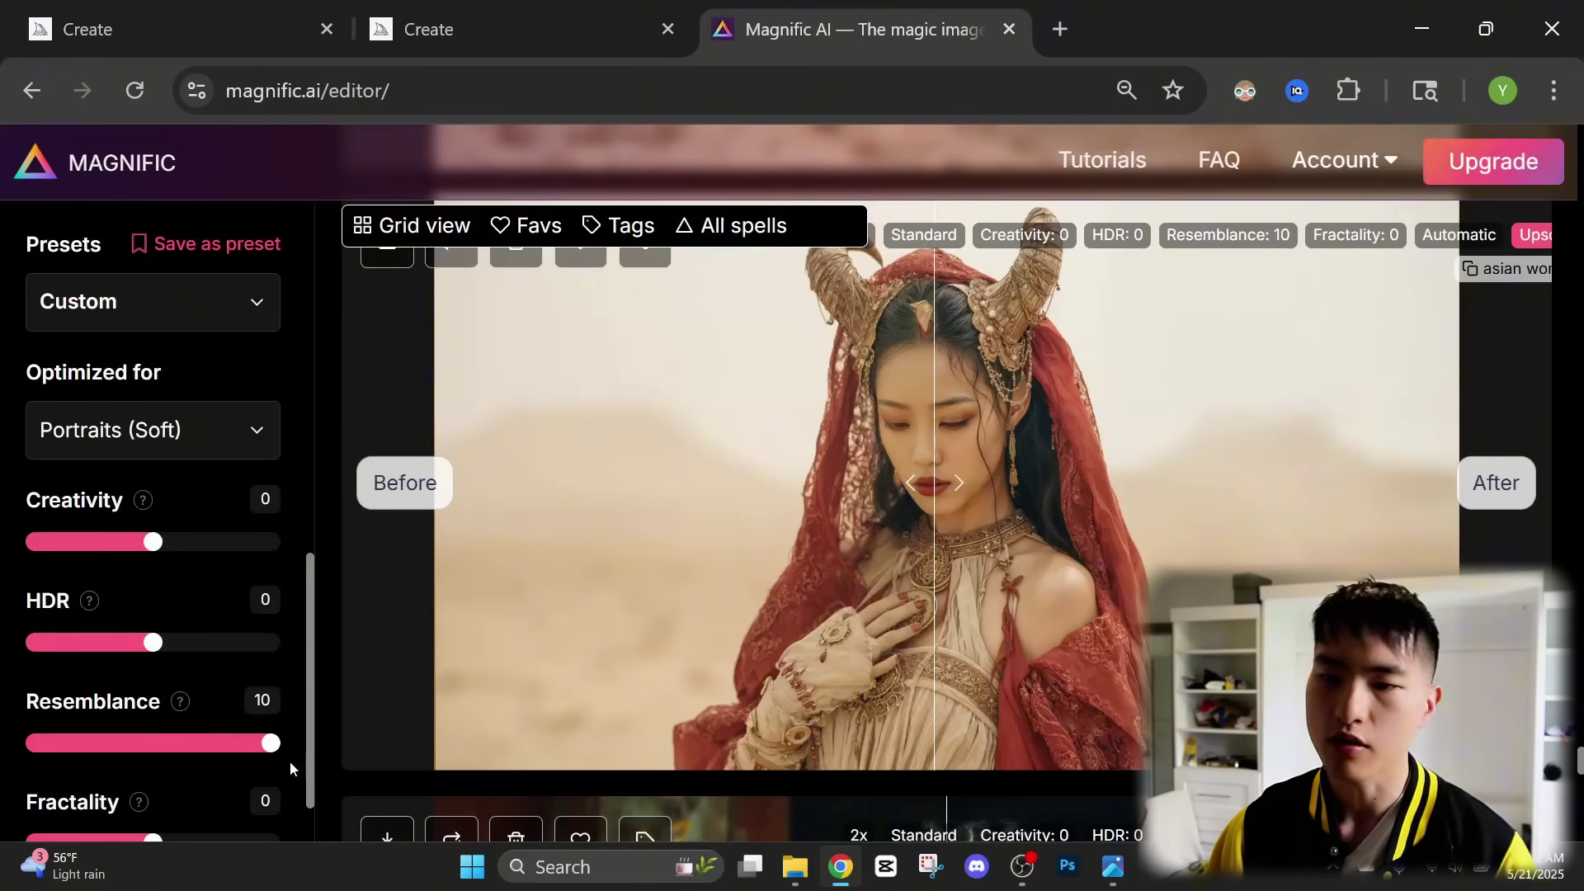
{"action": "scroll", "coordinate": [289, 761], "scroll_direction": "down", "scroll_amount": 3}
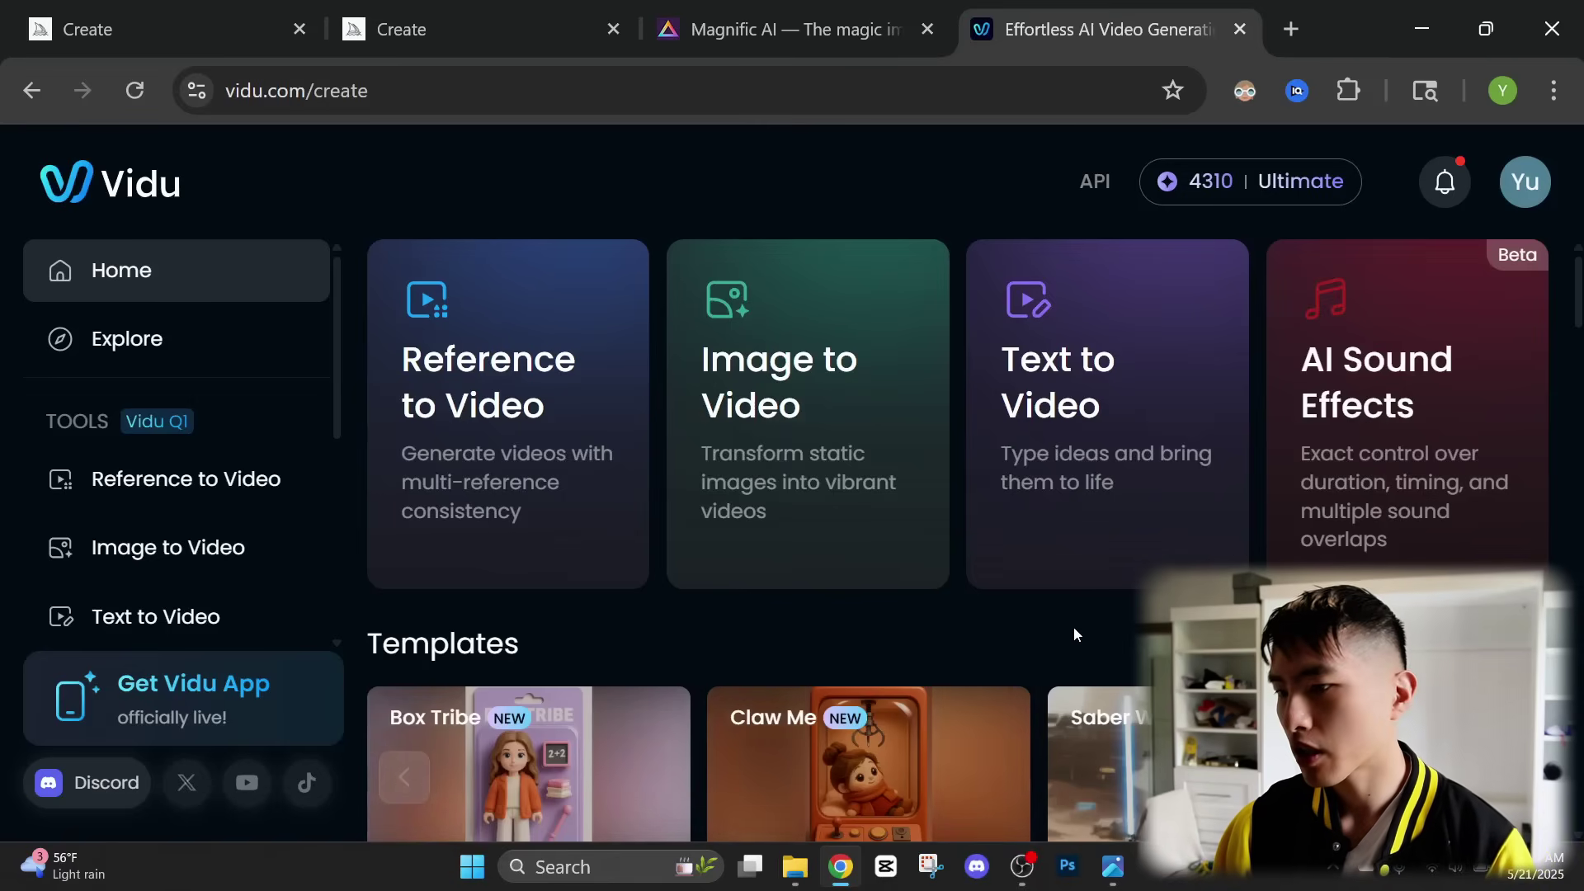
- Start an Image to Video generation and show the available models beside Vidu Q1
{"action": "left_click", "coordinate": [809, 395]}
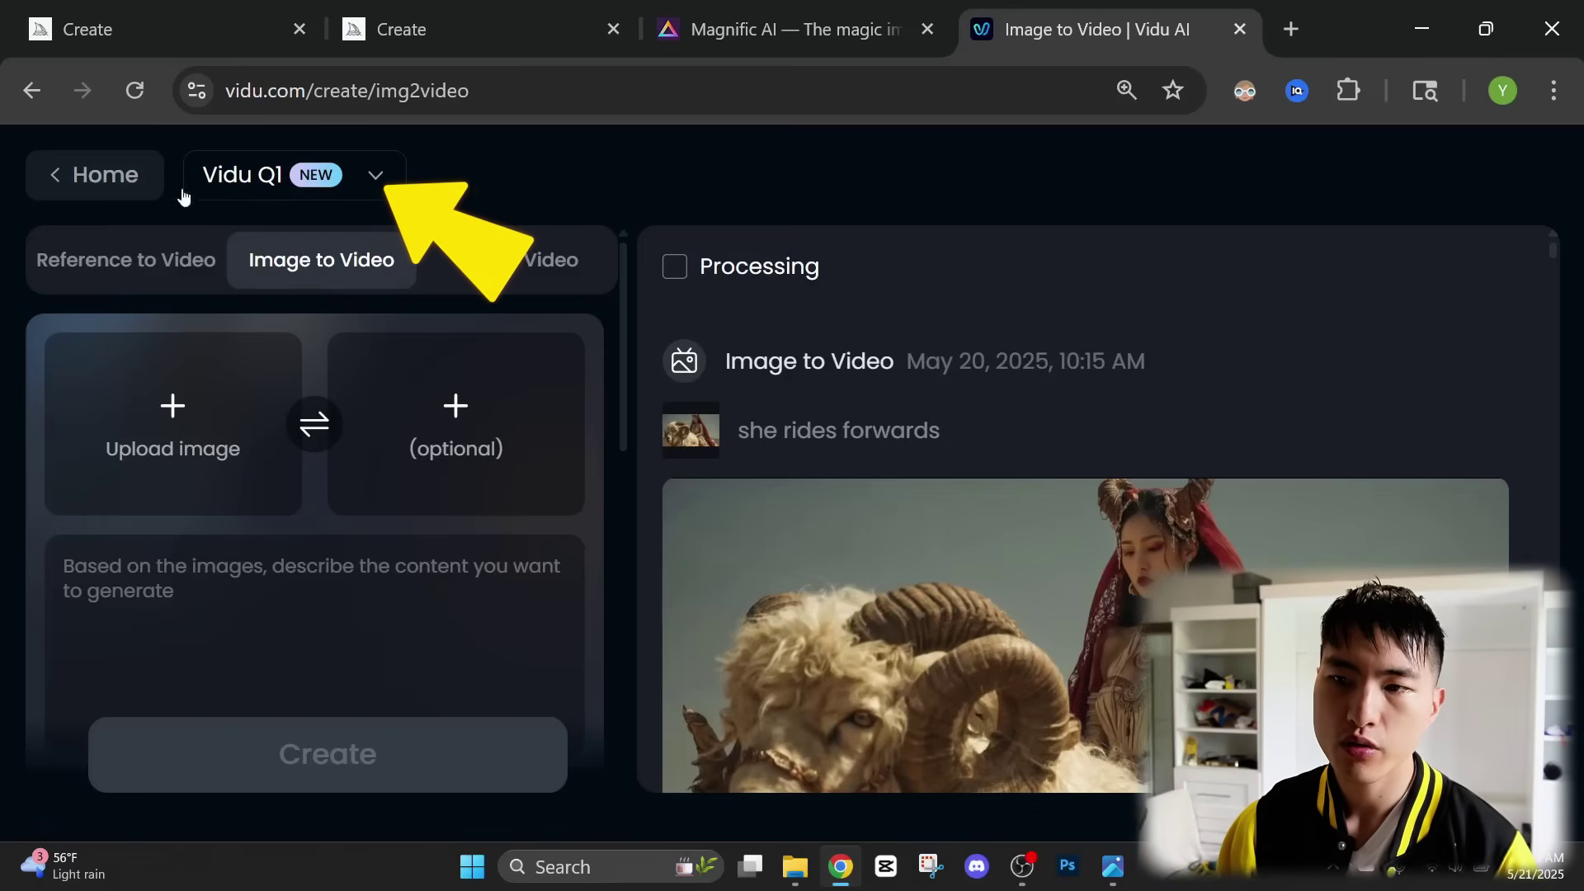
{"action": "left_click", "coordinate": [247, 185]}
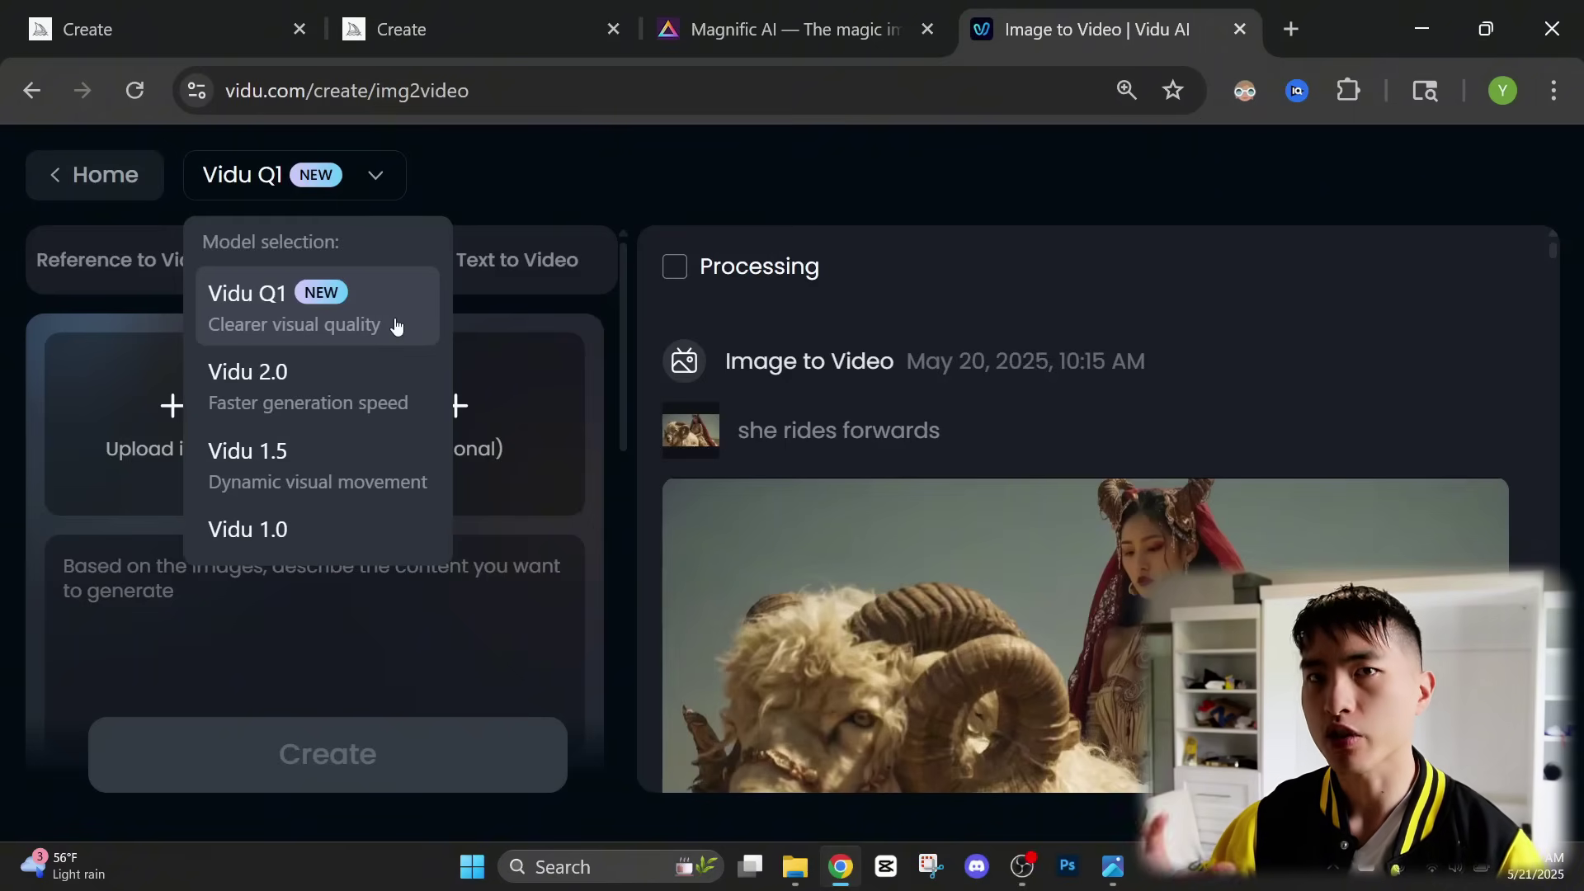
- Confirm Vidu Q1 as the Image to Video model
{"action": "left_click", "coordinate": [397, 324]}
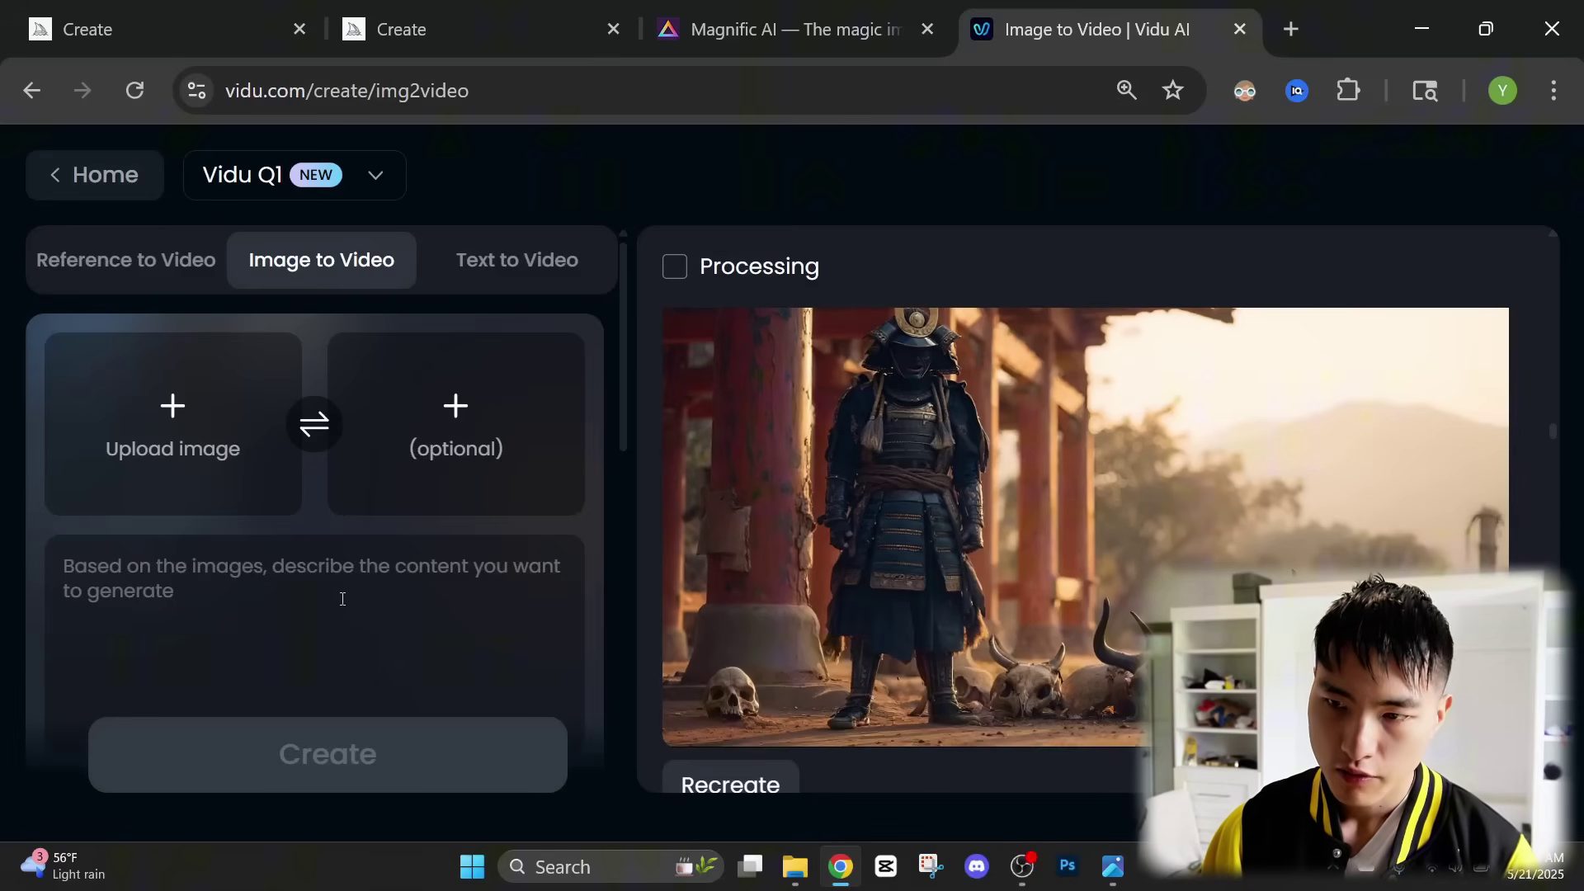
- Load the seated samurai-among-skulls start frame with prompt 'he picks up a skull to inspect it'
{"action": "left_click", "coordinate": [234, 406]}
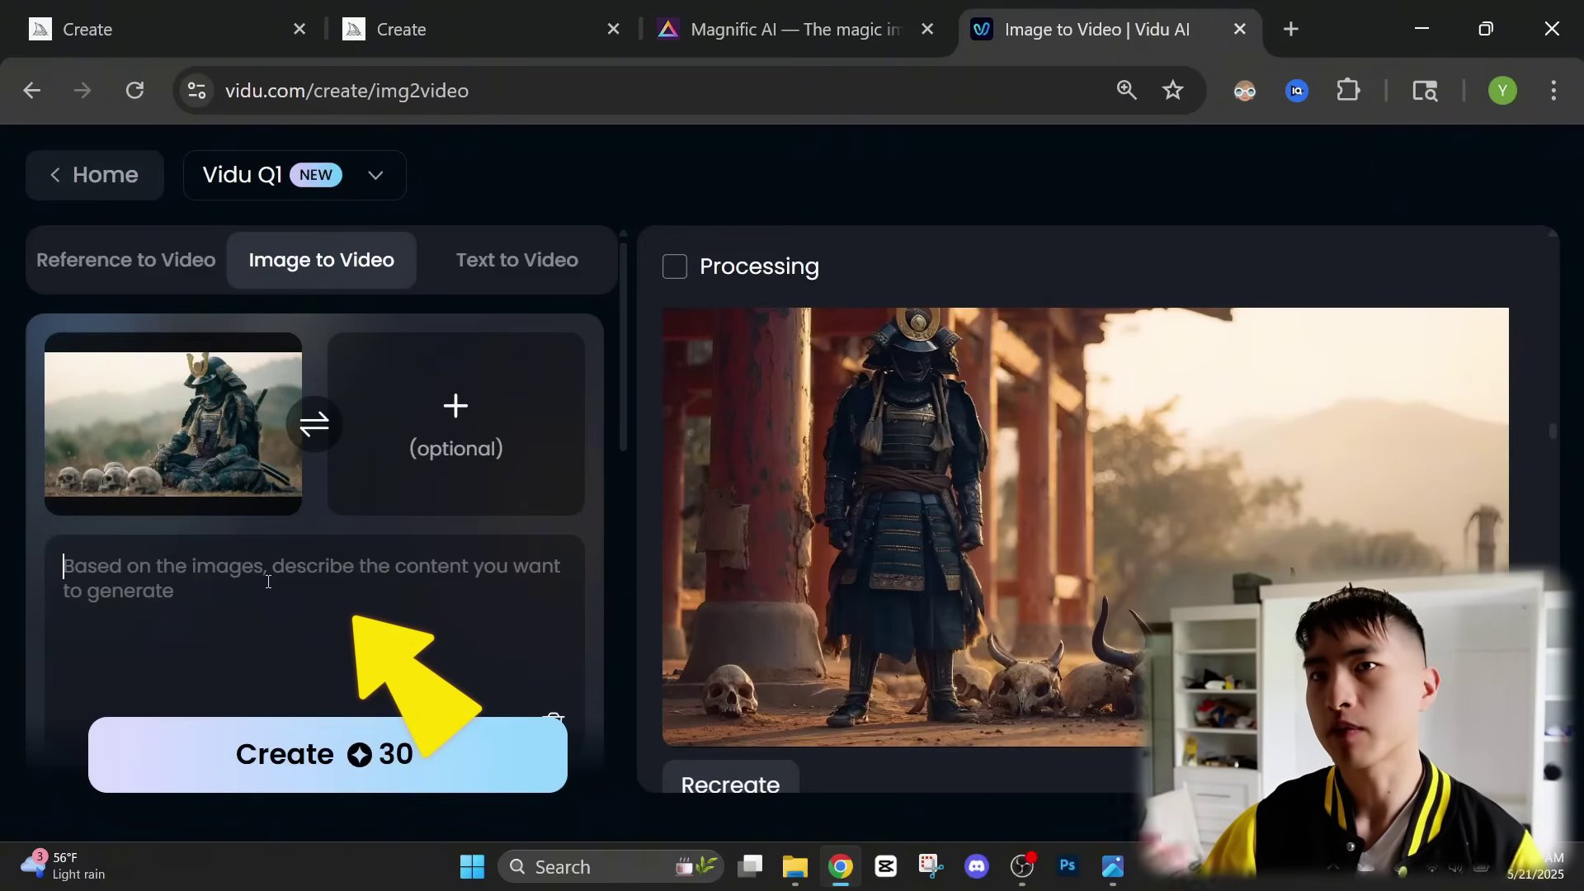
{"action": "type", "text": "he picks up a skull to inspect it"}
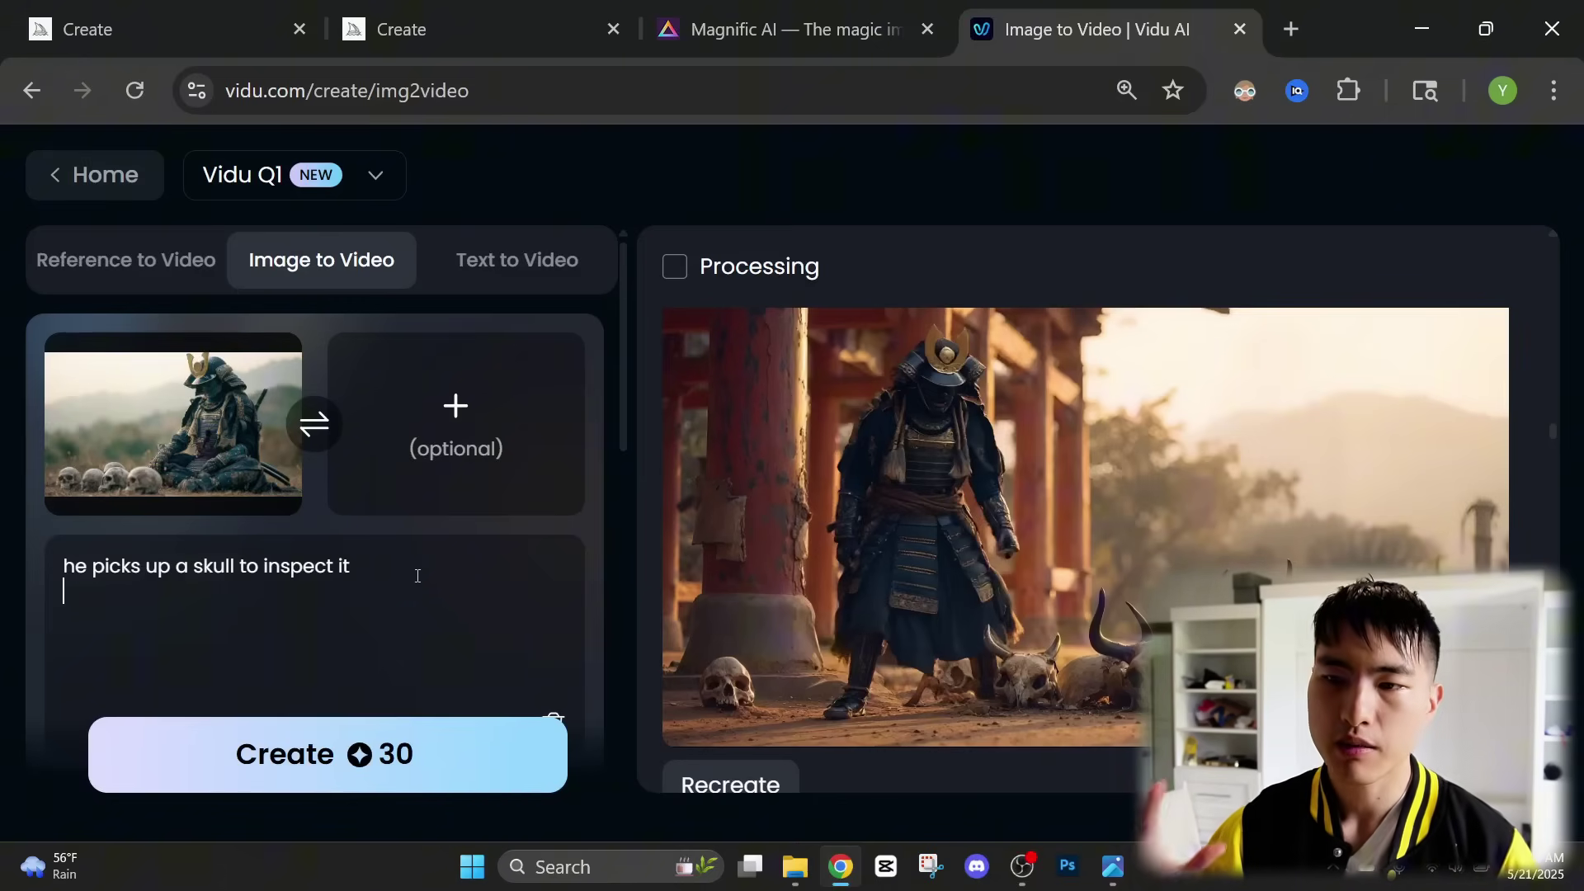
{"action": "scroll", "coordinate": [351, 606], "scroll_direction": "down", "scroll_amount": 2}
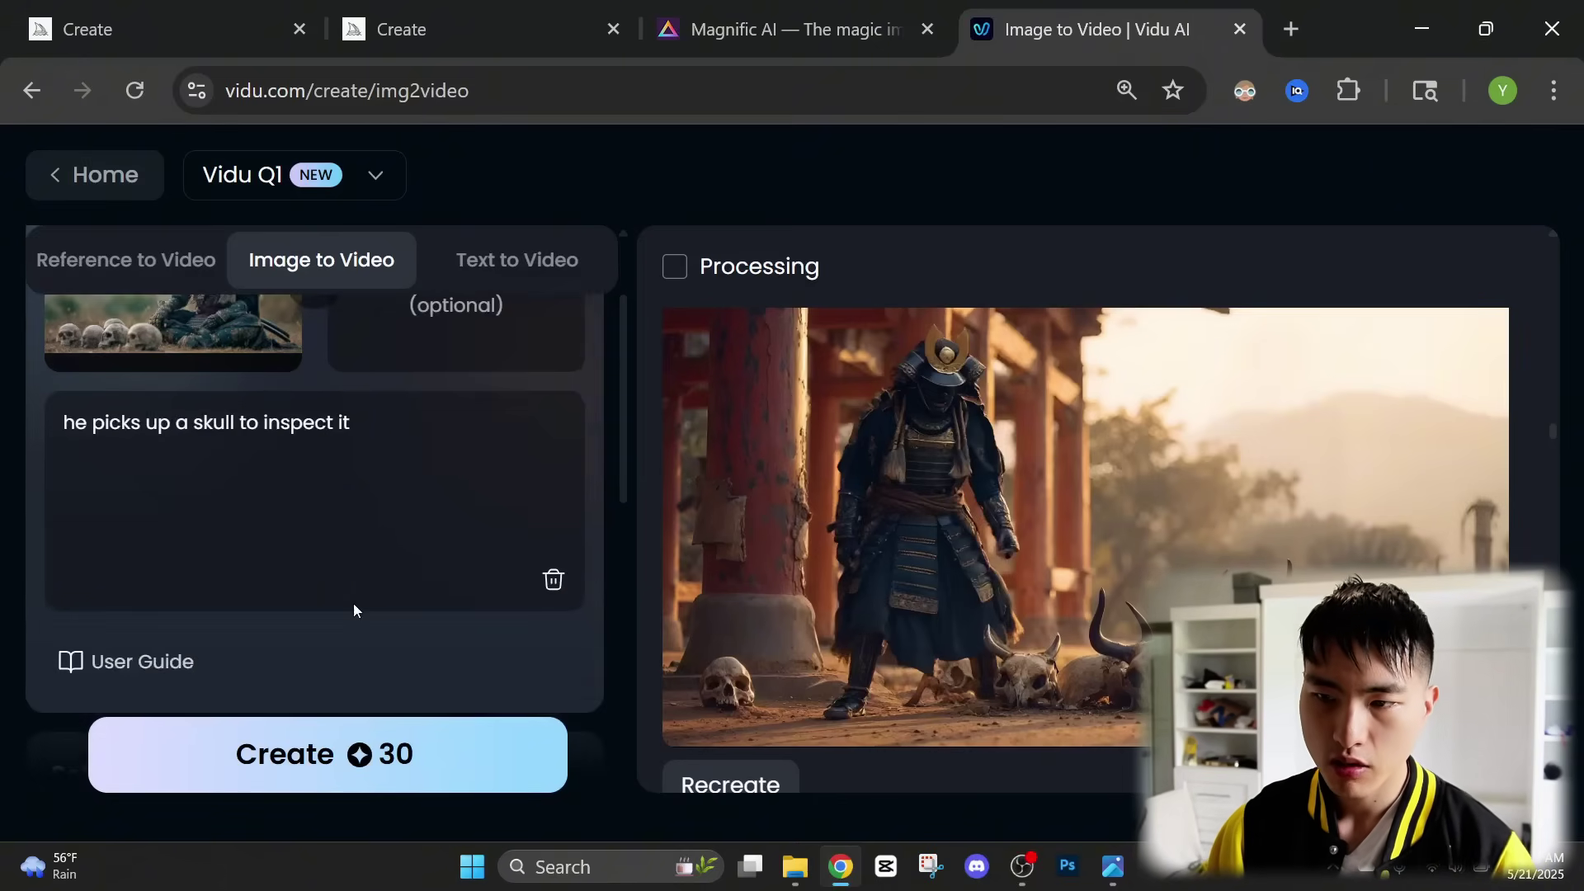
{"action": "scroll", "coordinate": [353, 611], "scroll_direction": "down", "scroll_amount": 6}
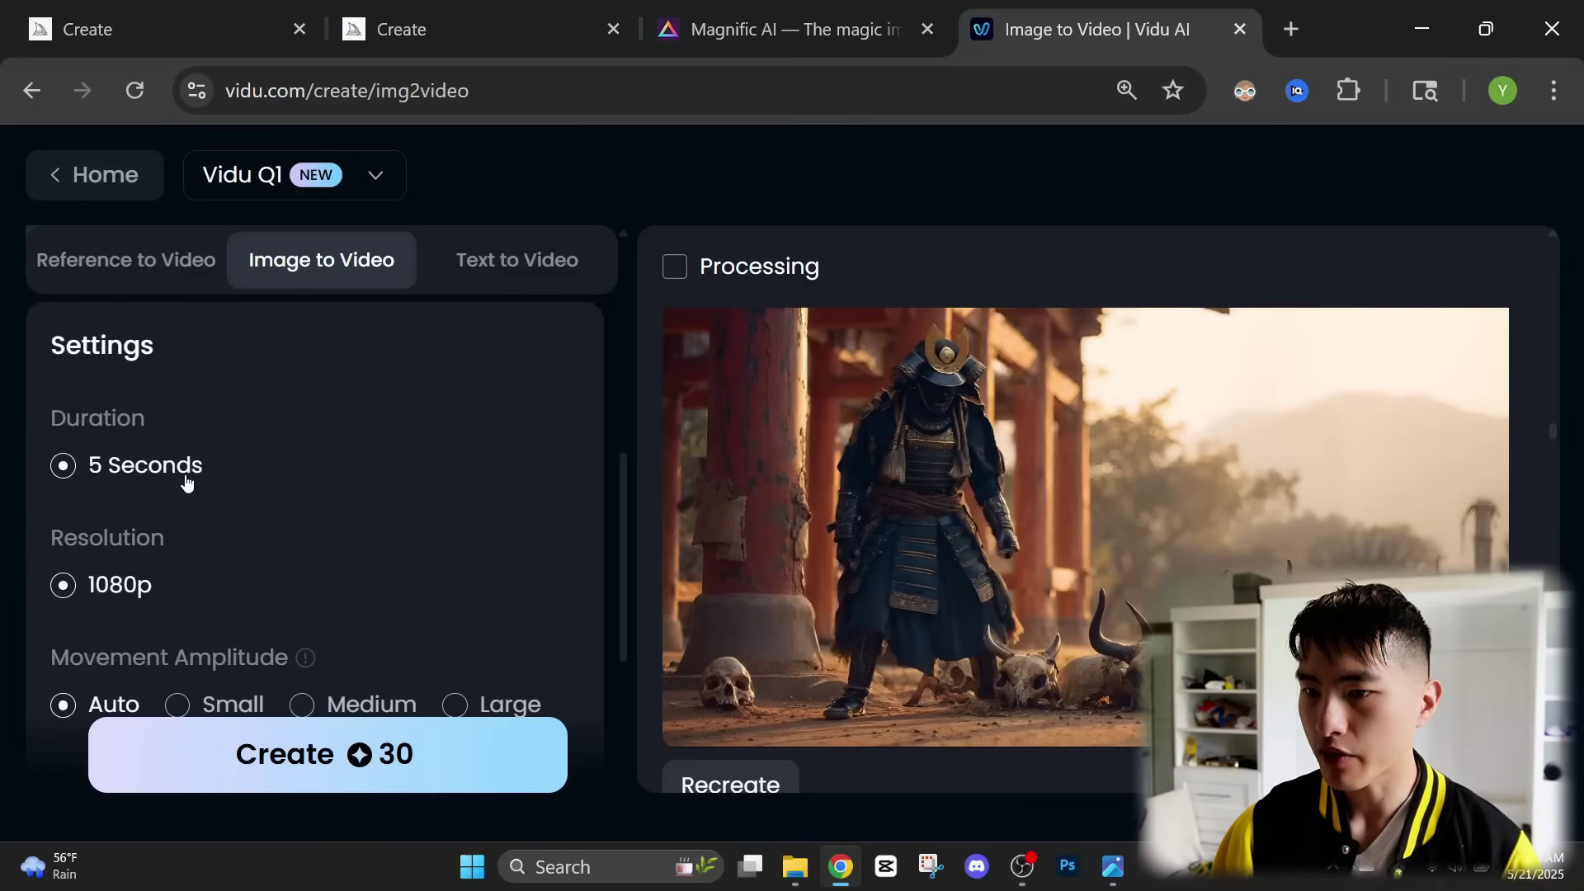
{"action": "scroll", "coordinate": [188, 484], "scroll_direction": "down", "scroll_amount": 2}
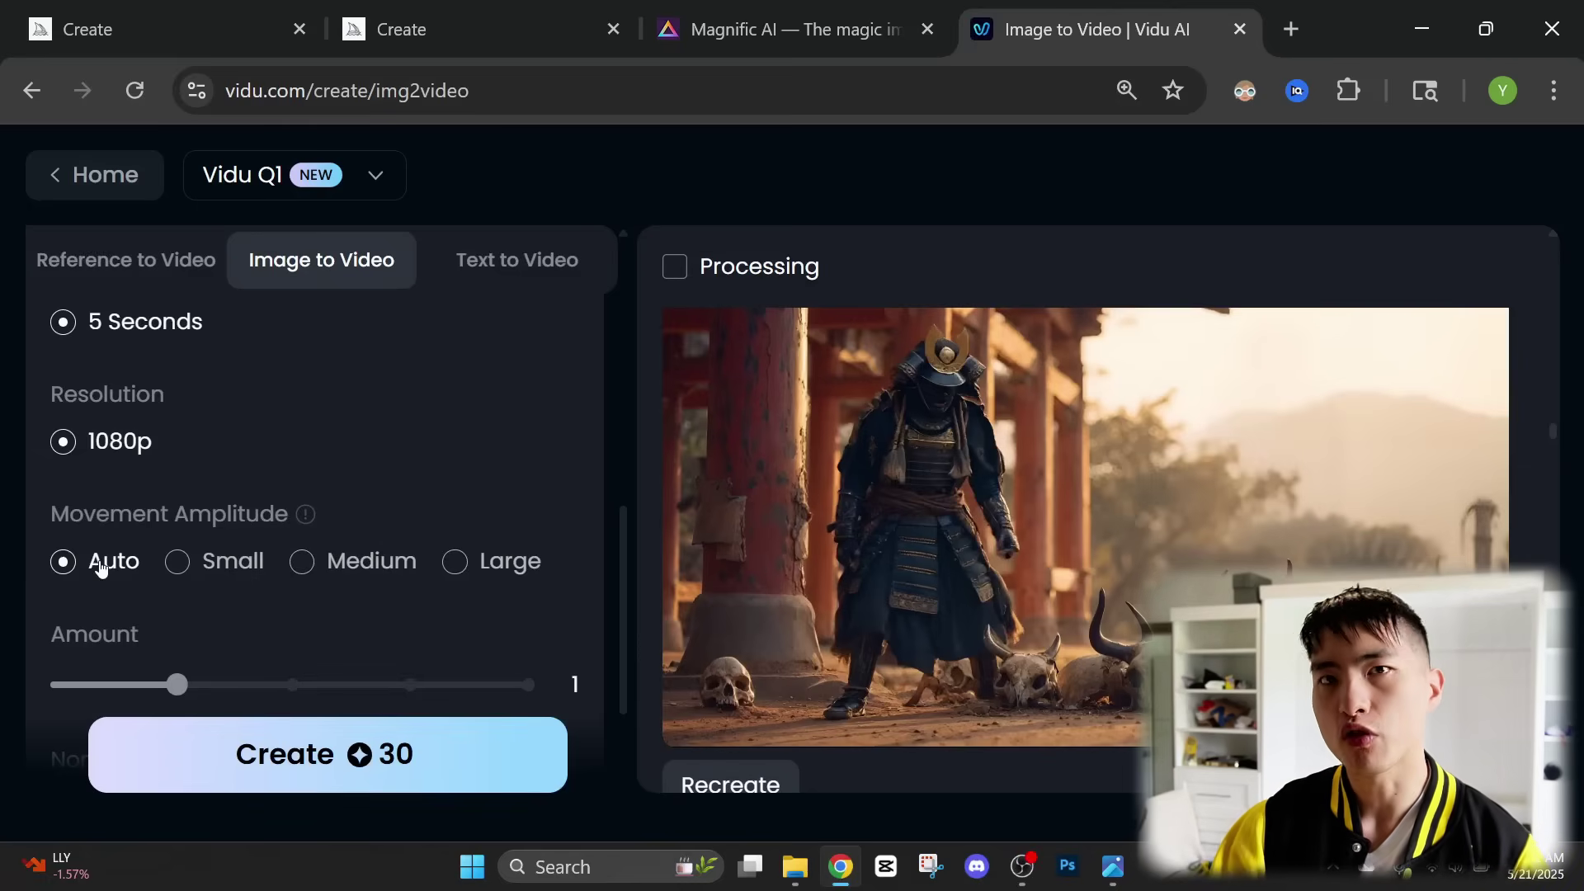
{"action": "scroll", "coordinate": [100, 568], "scroll_direction": "down", "scroll_amount": 2}
{"action": "left_click_drag", "start_coordinate": [176, 541], "coordinate": [128, 534]}
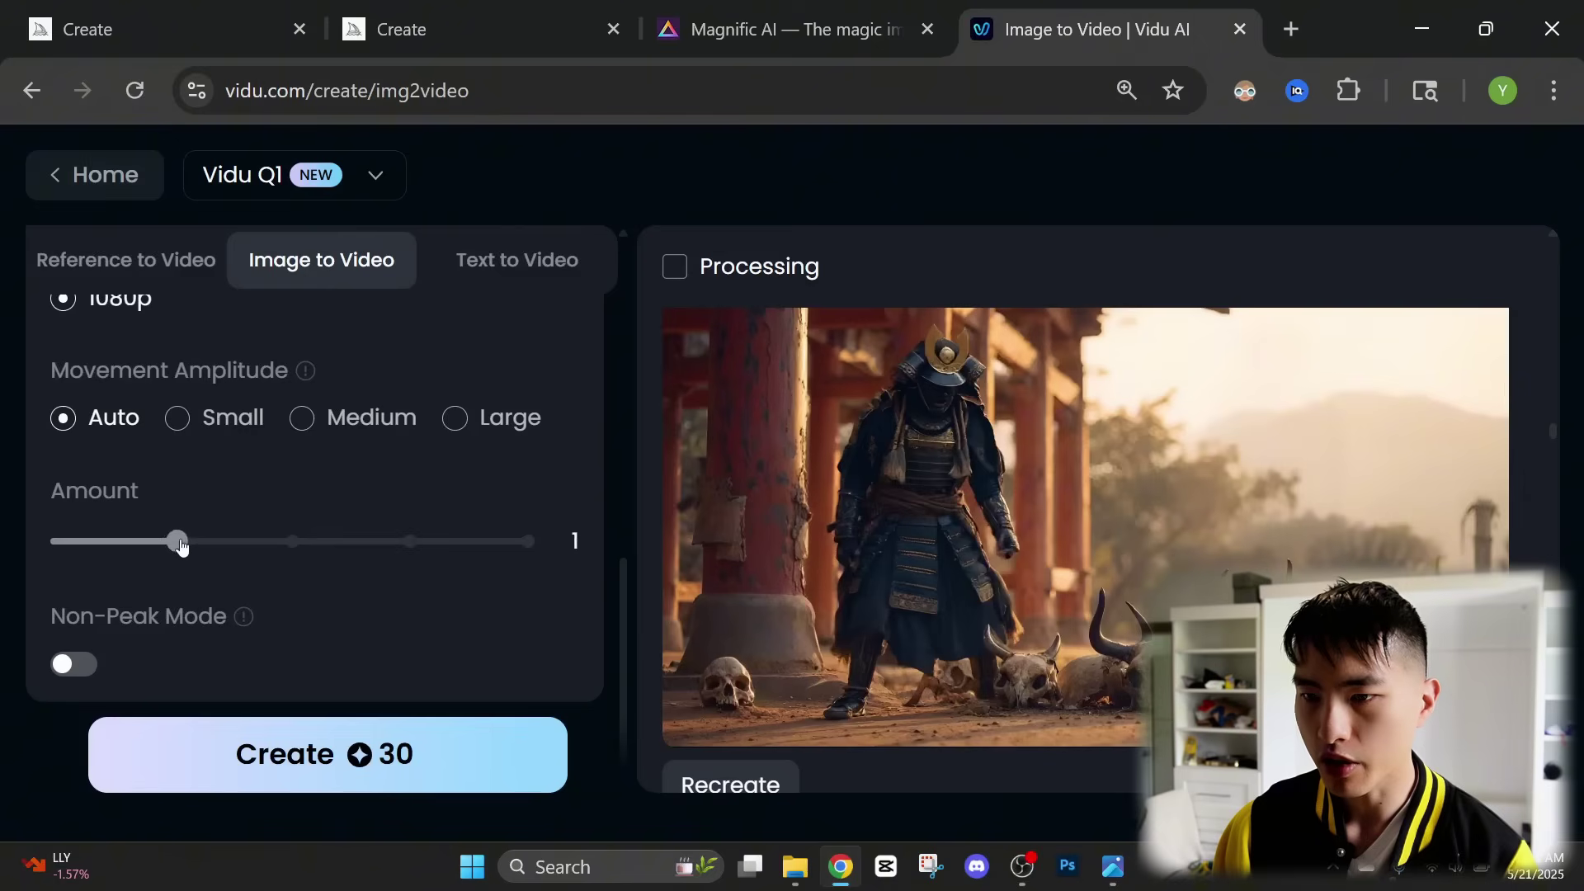
- Create the 5-second skull-inspecting samurai clip for 30 credits and play it fullscreen
{"action": "left_click", "coordinate": [305, 761]}
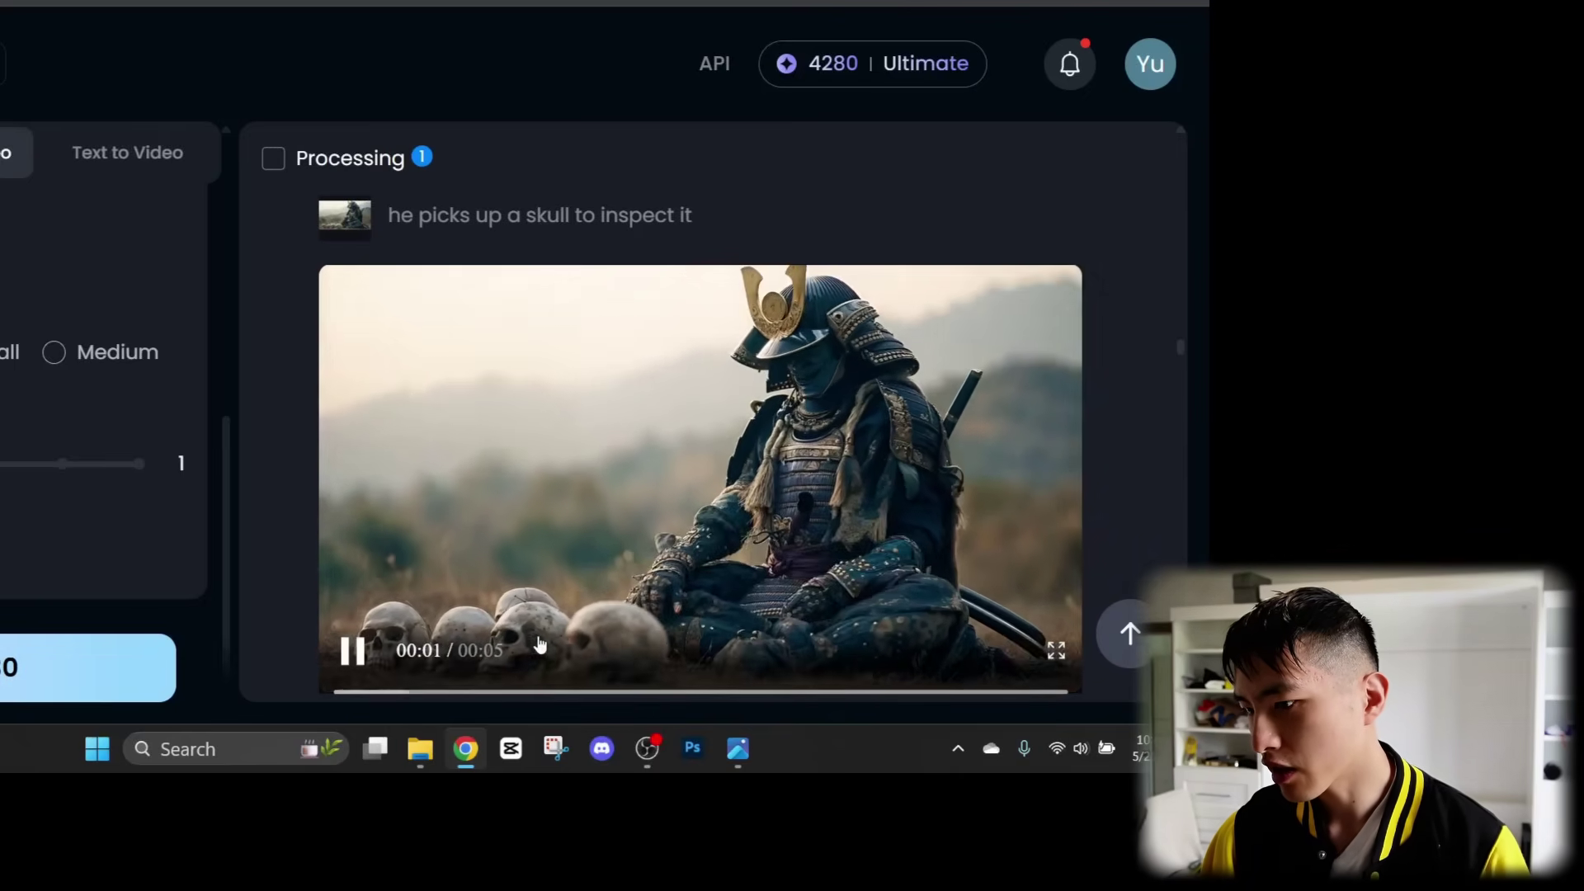
{"action": "double_click", "coordinate": [647, 654]}
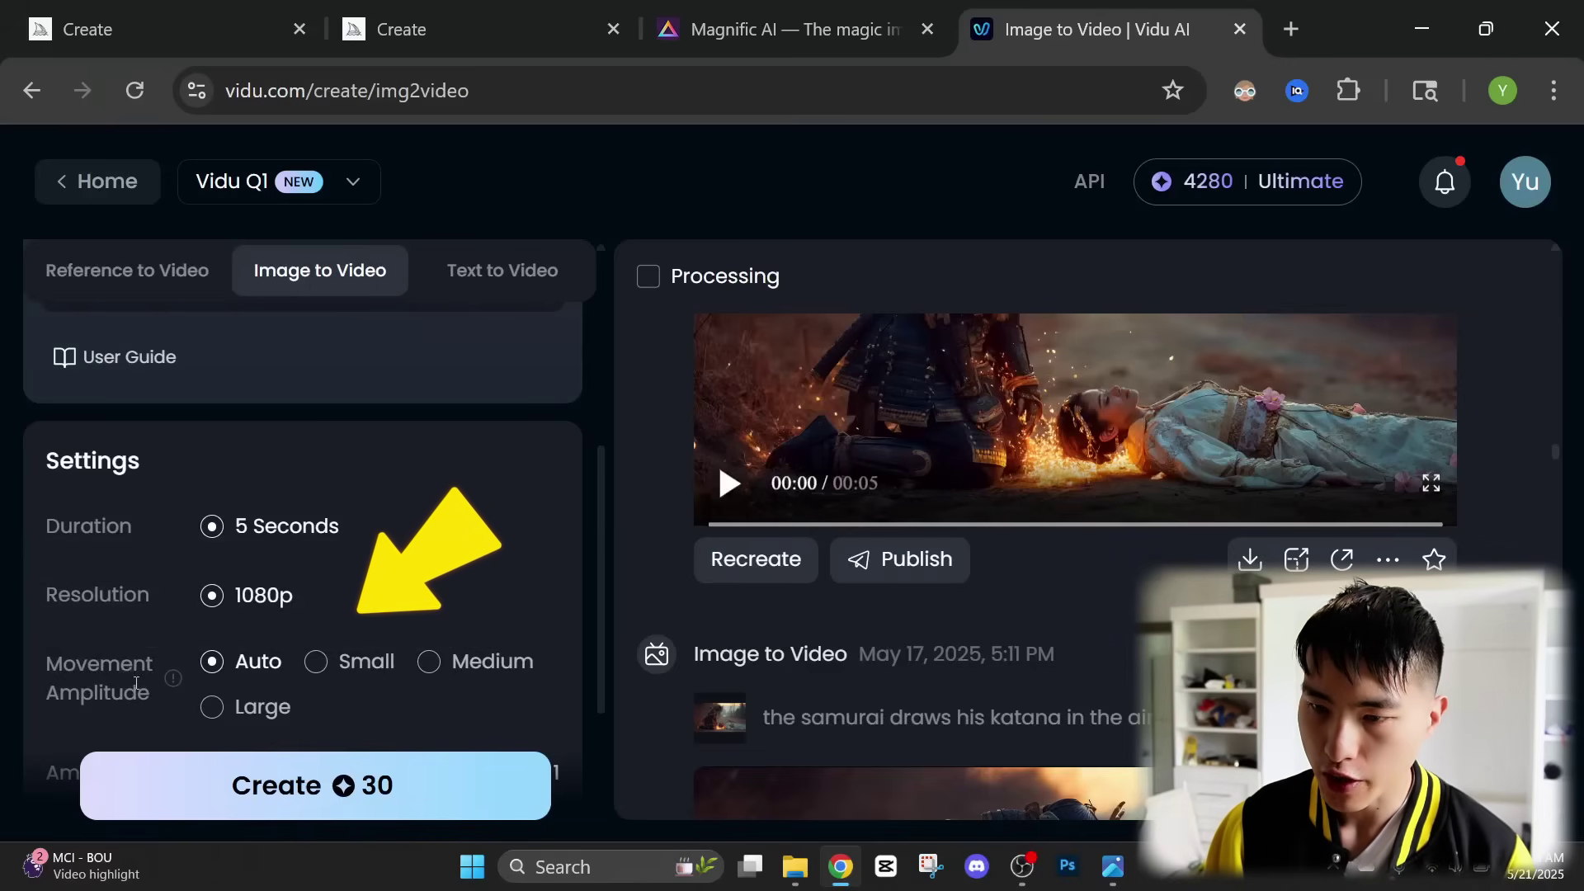
- Check the Movement Amplitude info tip
{"action": "mouse_move", "coordinate": [181, 678]}
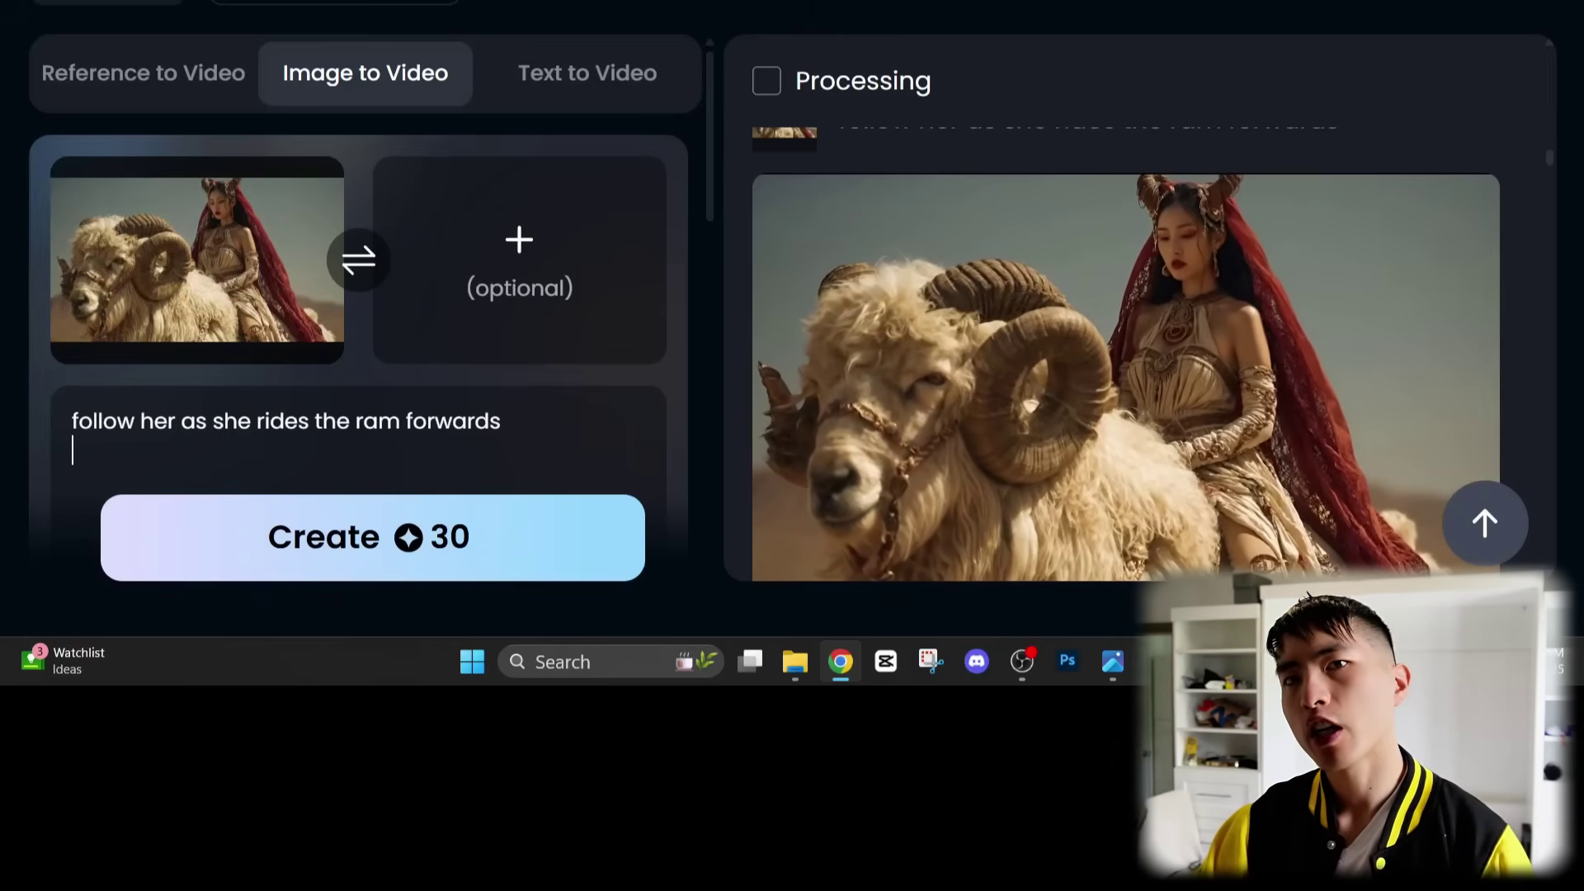
- Set the movement amplitude to Large
{"action": "scroll", "coordinate": [452, 375], "scroll_direction": "down", "scroll_amount": 1}
{"action": "scroll", "coordinate": [453, 375], "scroll_direction": "down", "scroll_amount": 5}
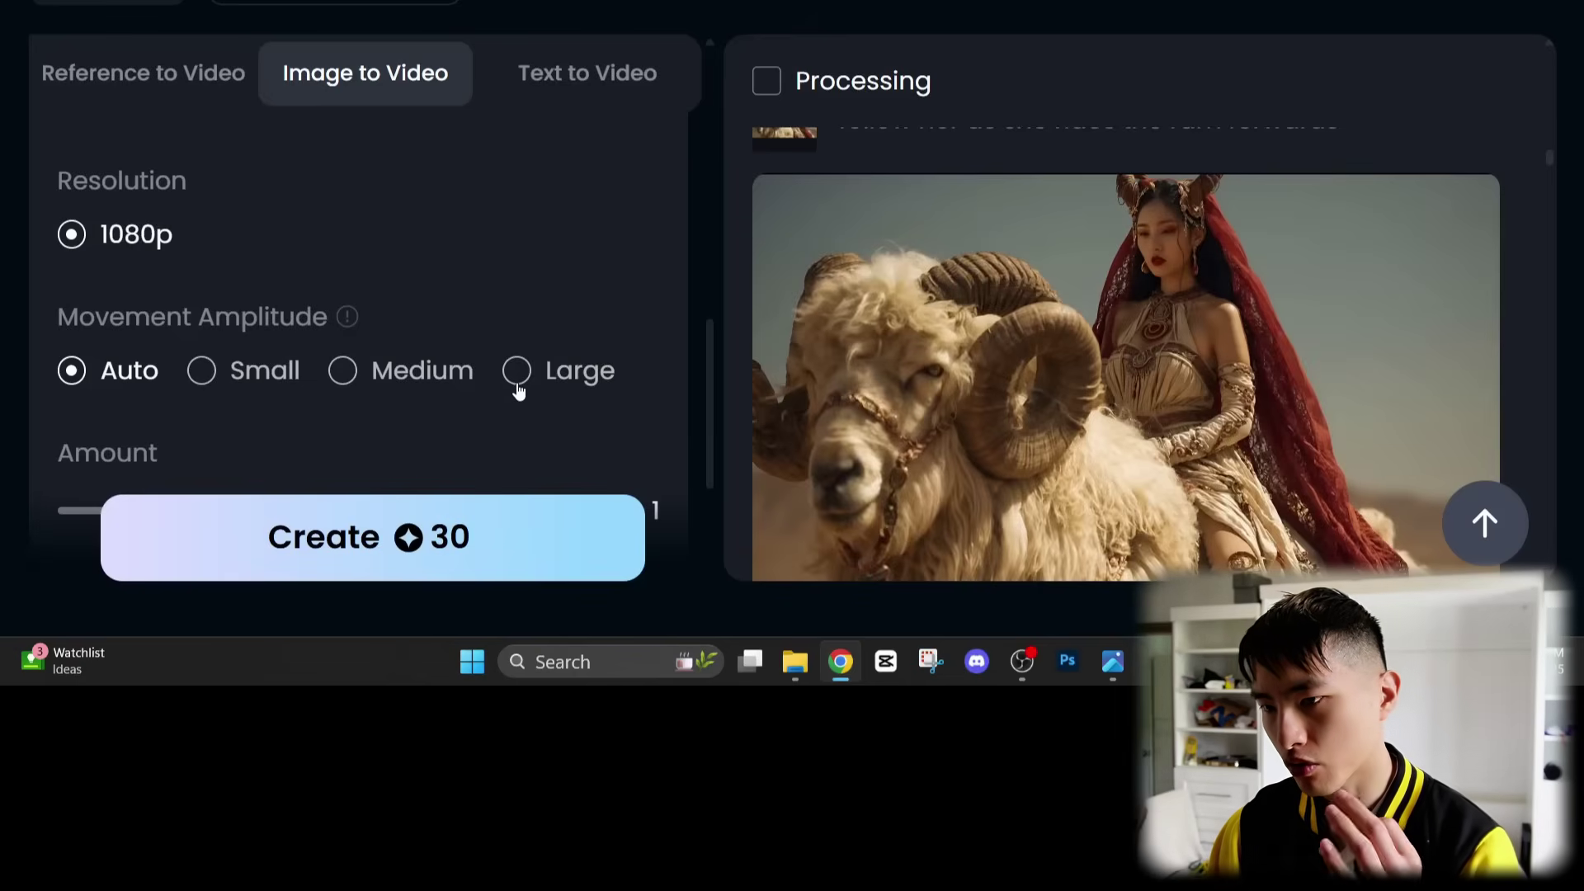
{"action": "left_click", "coordinate": [517, 372]}
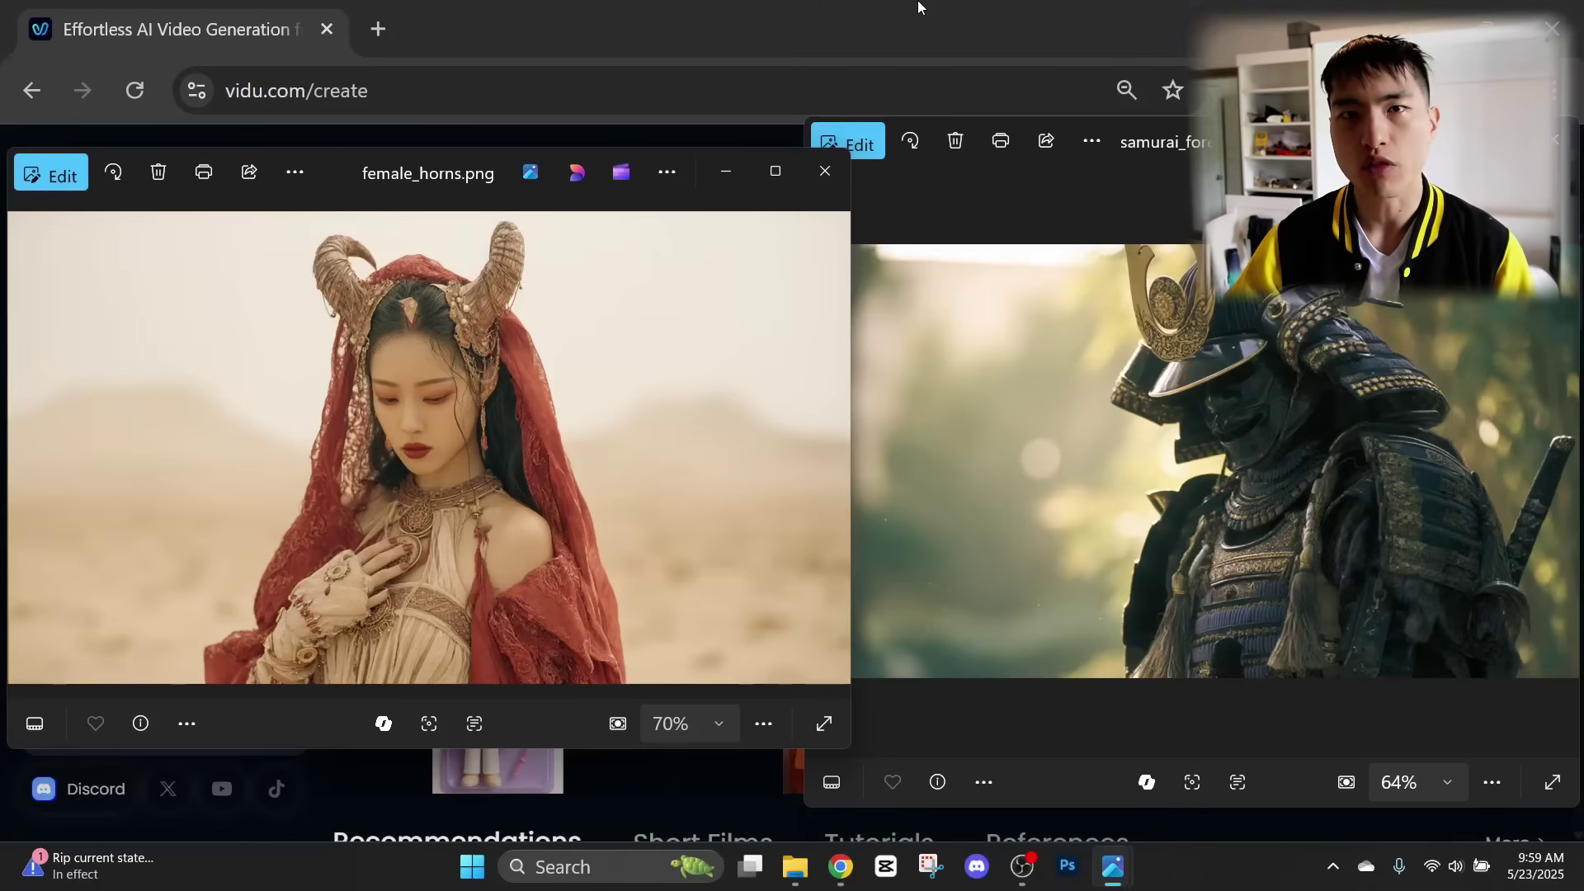
- Start a Reference to Video clip with female_horns as image1 and type 'she is in an asi'
{"action": "left_click", "coordinate": [918, 6]}
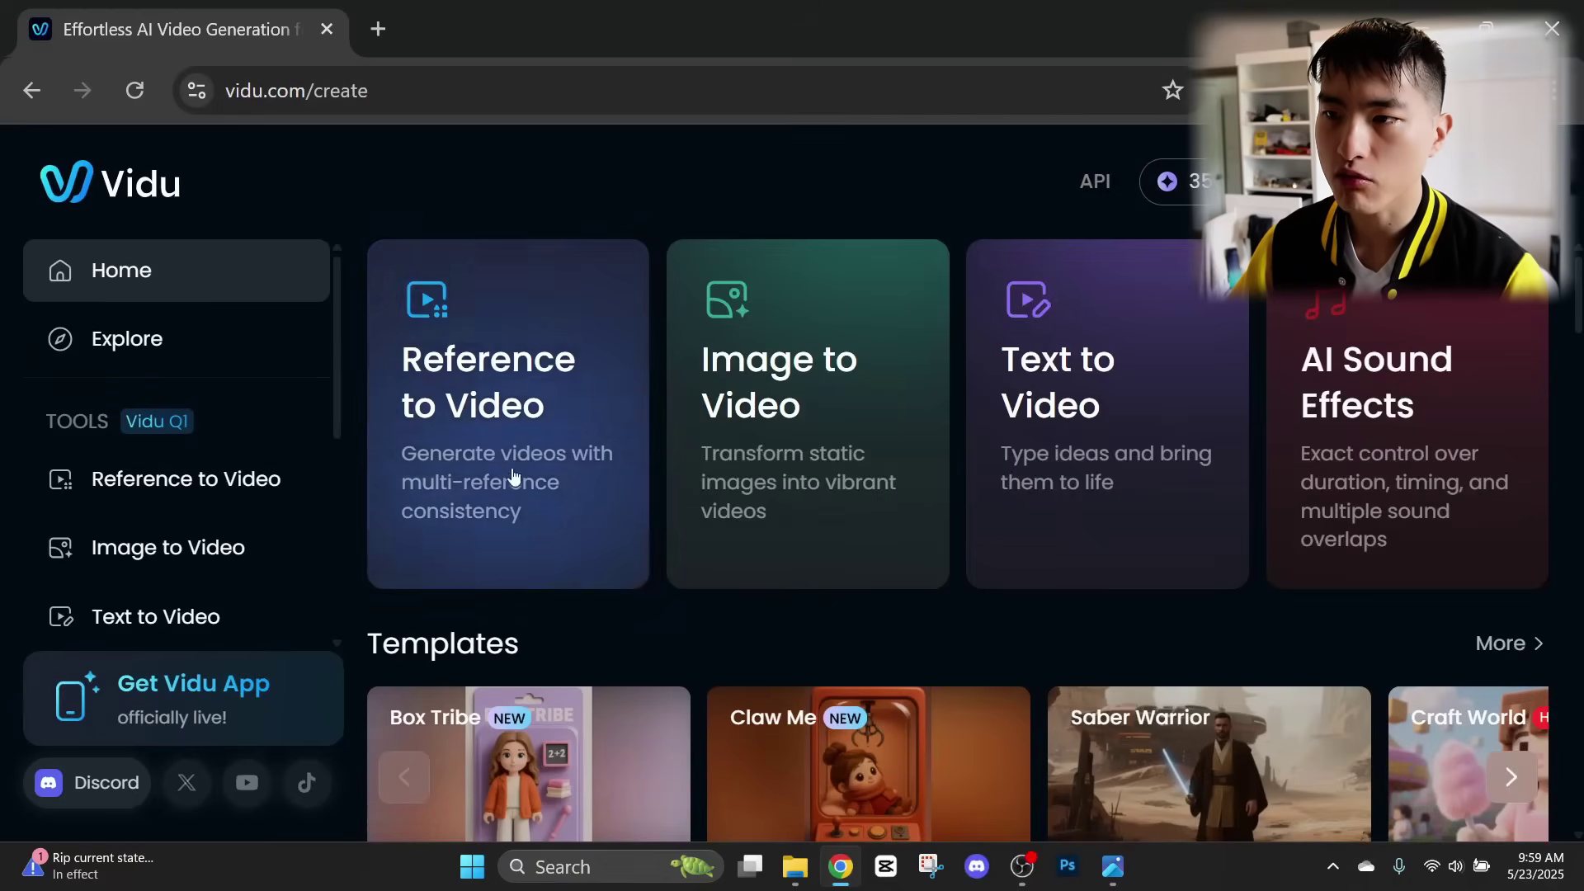
{"action": "left_click", "coordinate": [513, 420]}
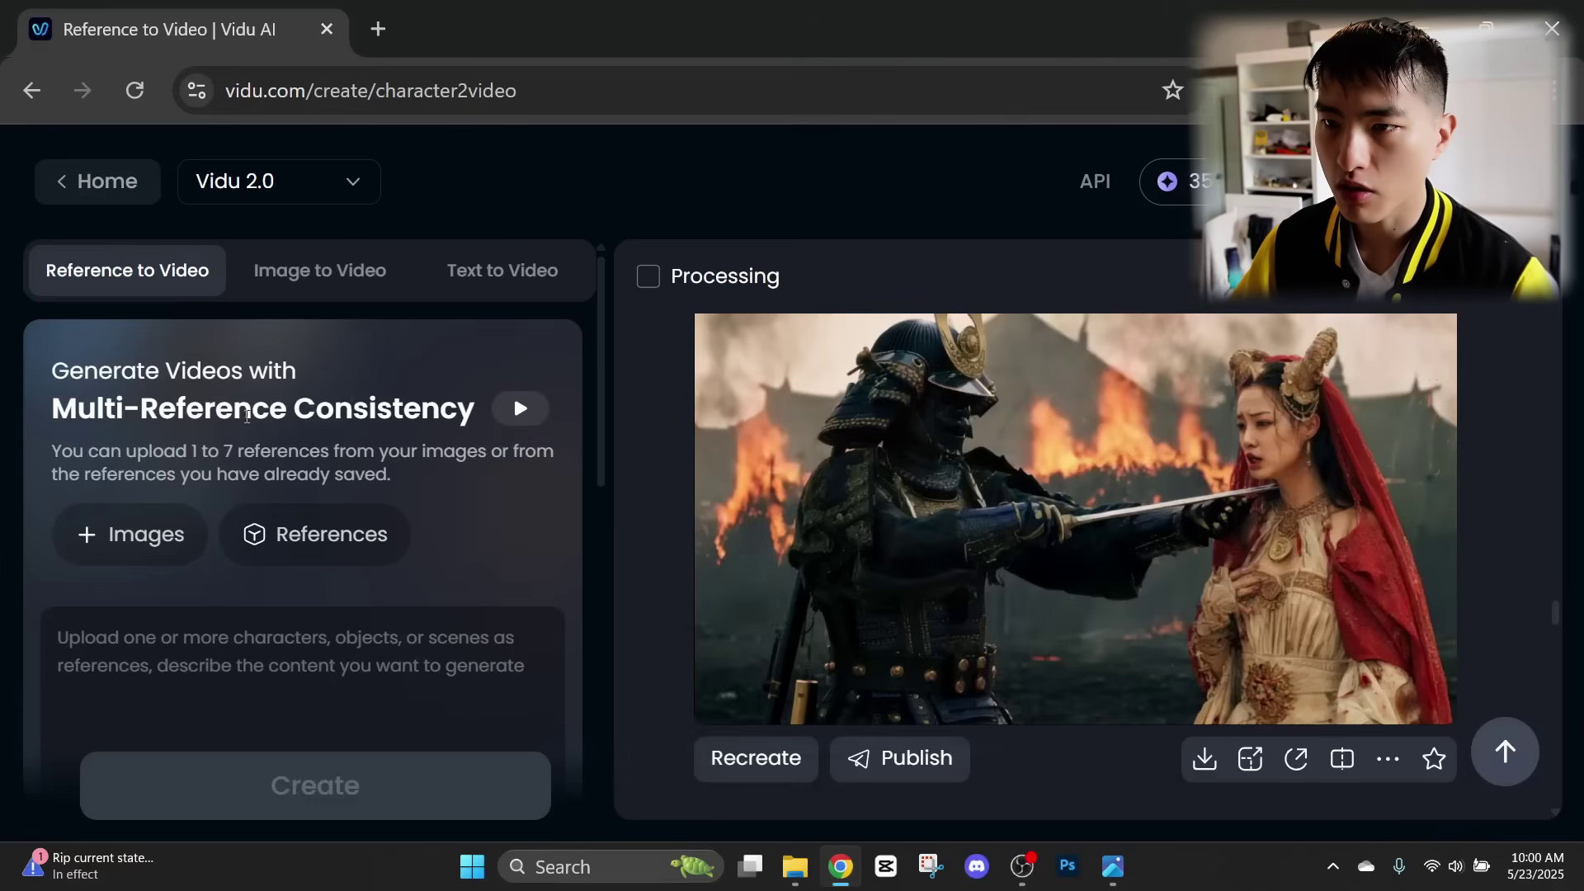
{"action": "left_click", "coordinate": [137, 537]}
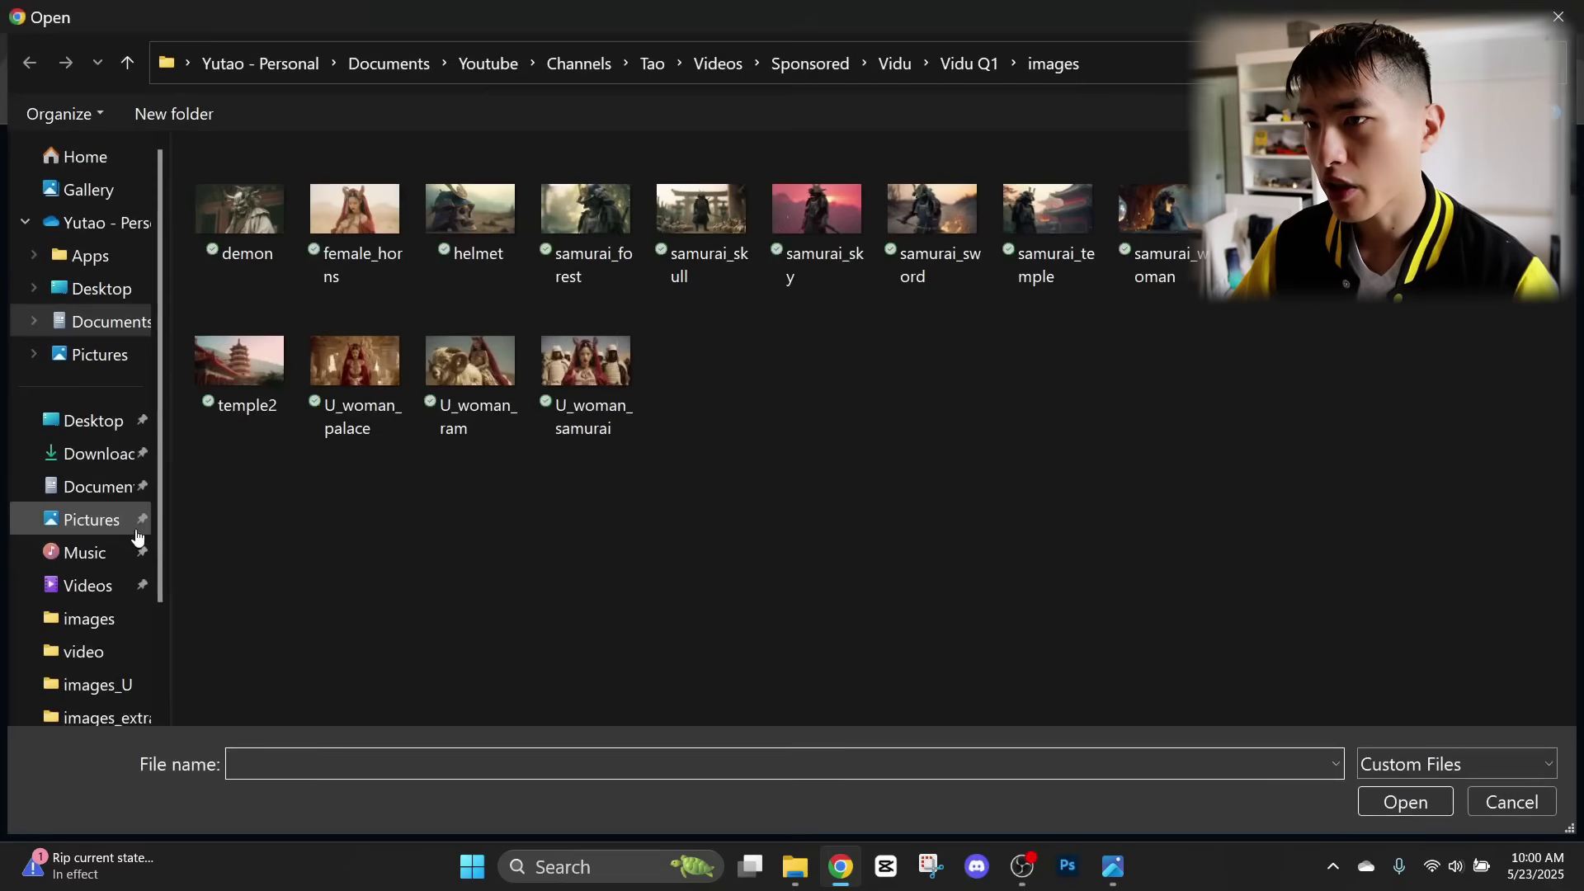
{"action": "double_click", "coordinate": [348, 220]}
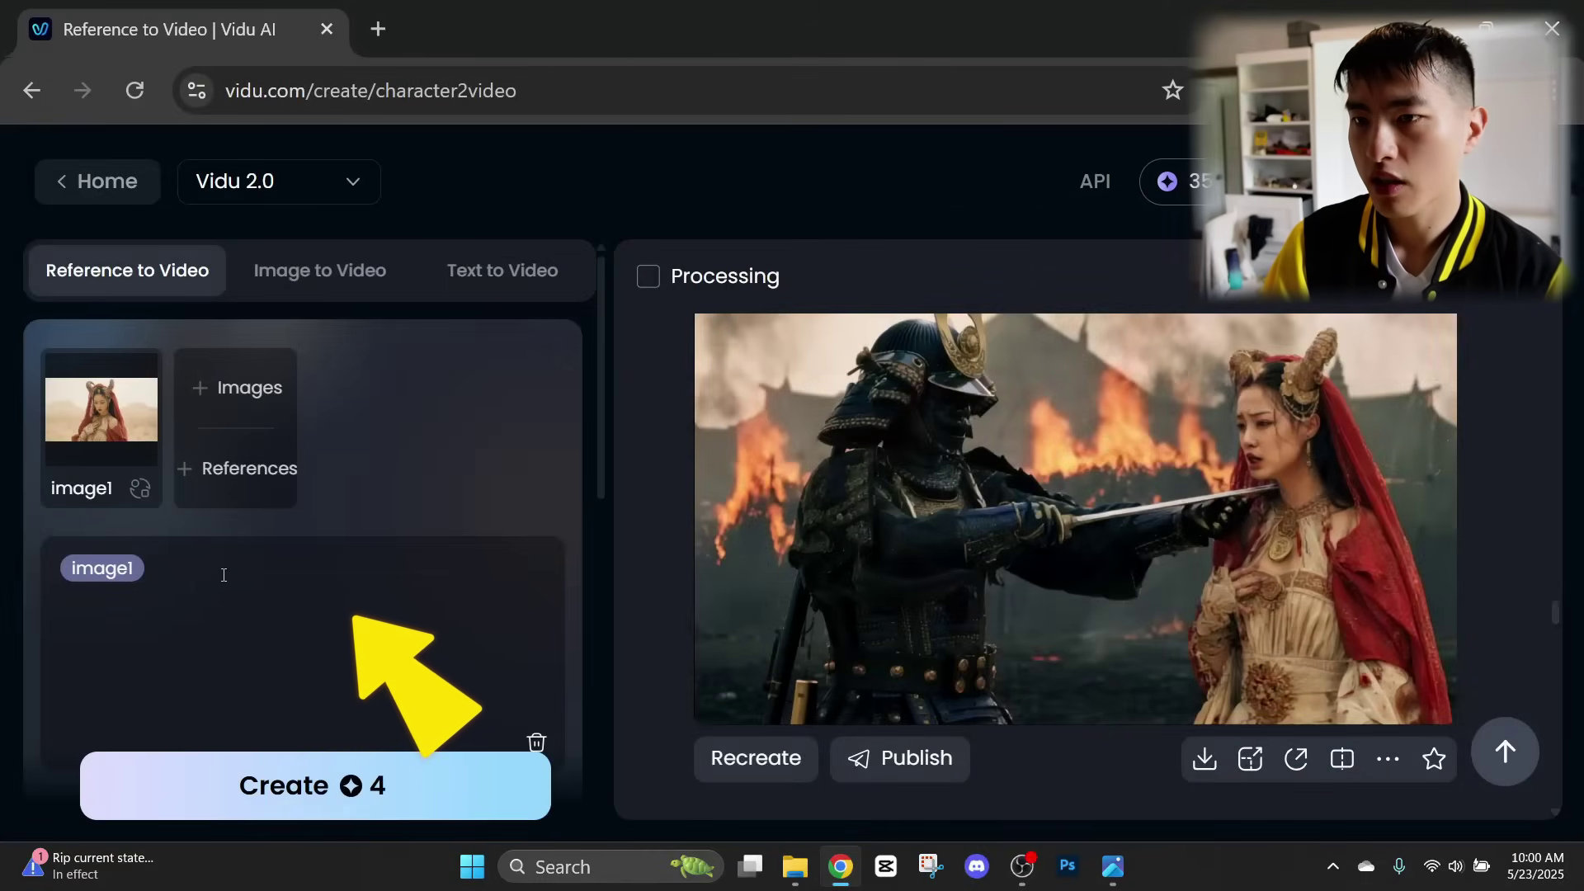
{"action": "type", "text": "she is in"}
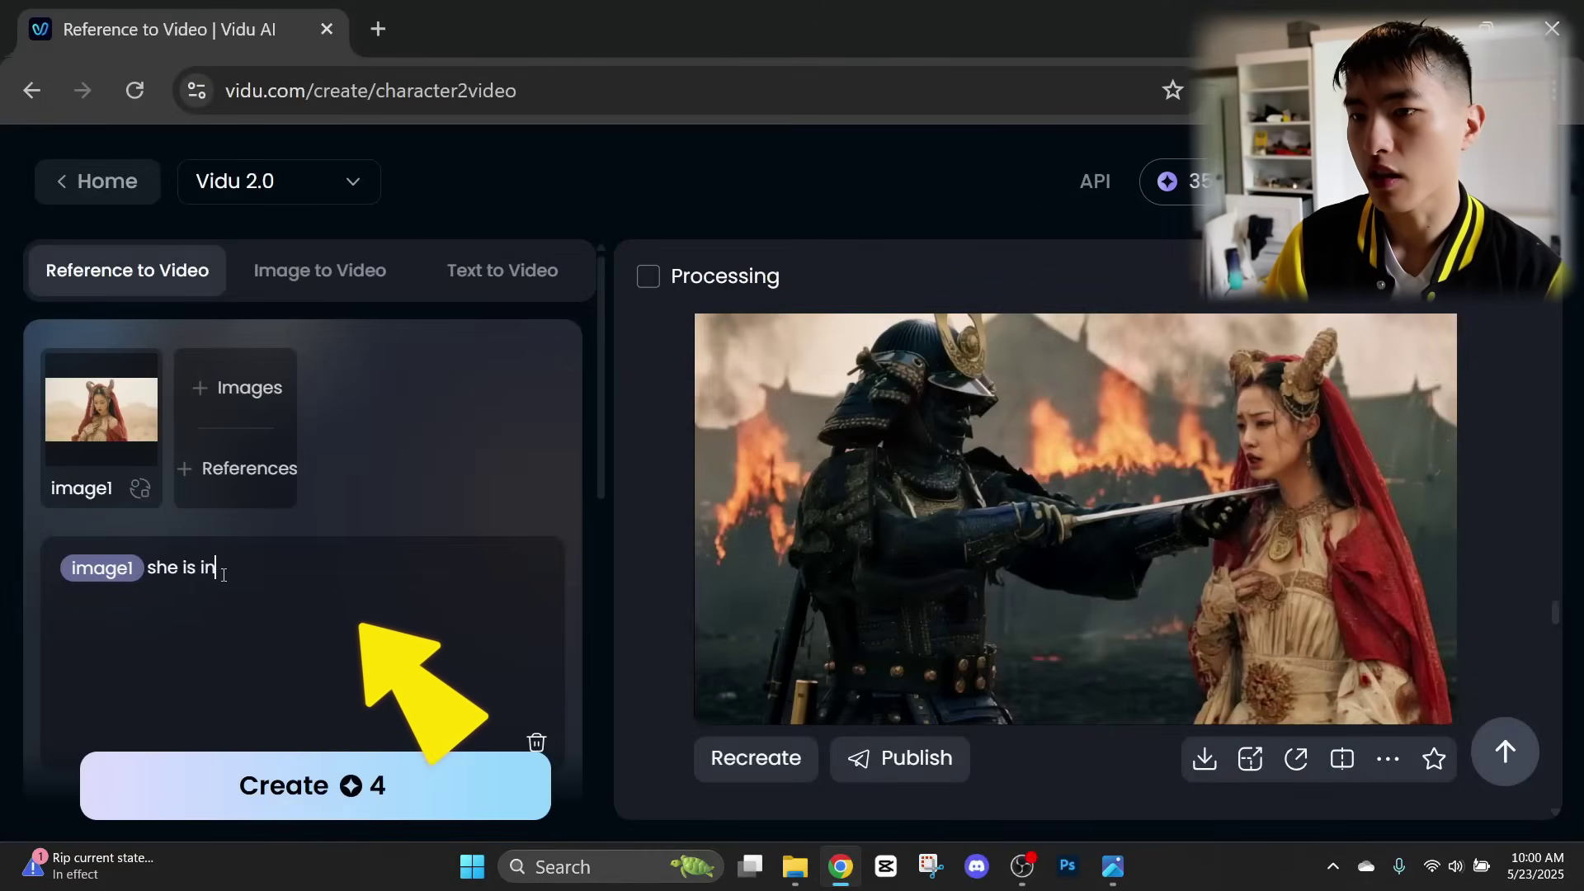
{"action": "type", "text": " an asian temple"}
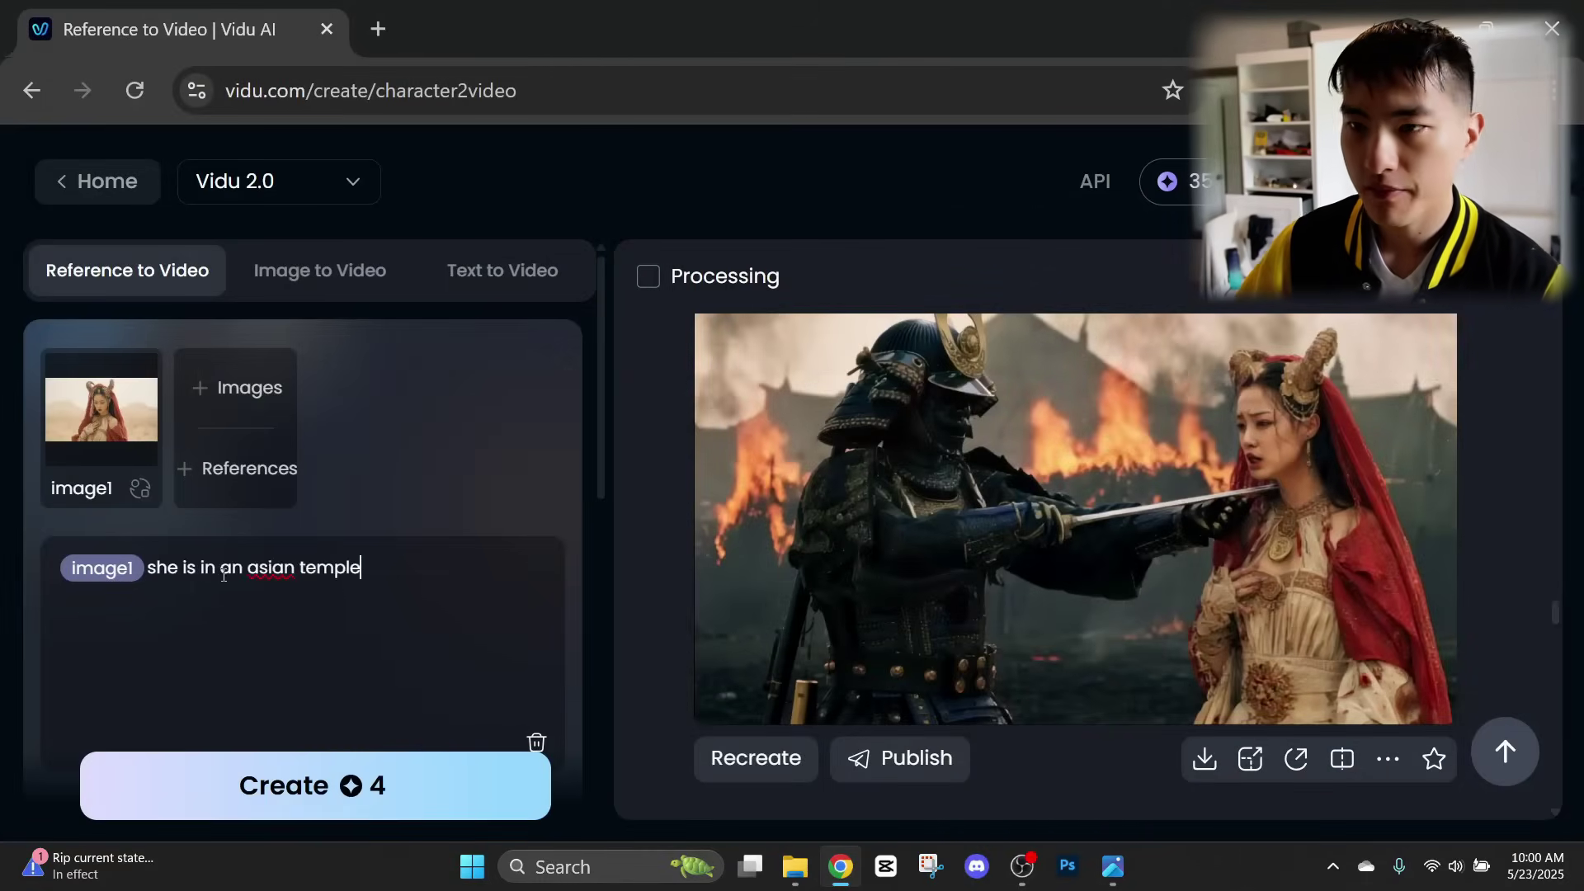
- Set the clip resolution to 720p in Settings
{"action": "scroll", "coordinate": [260, 627], "scroll_direction": "down", "scroll_amount": 5}
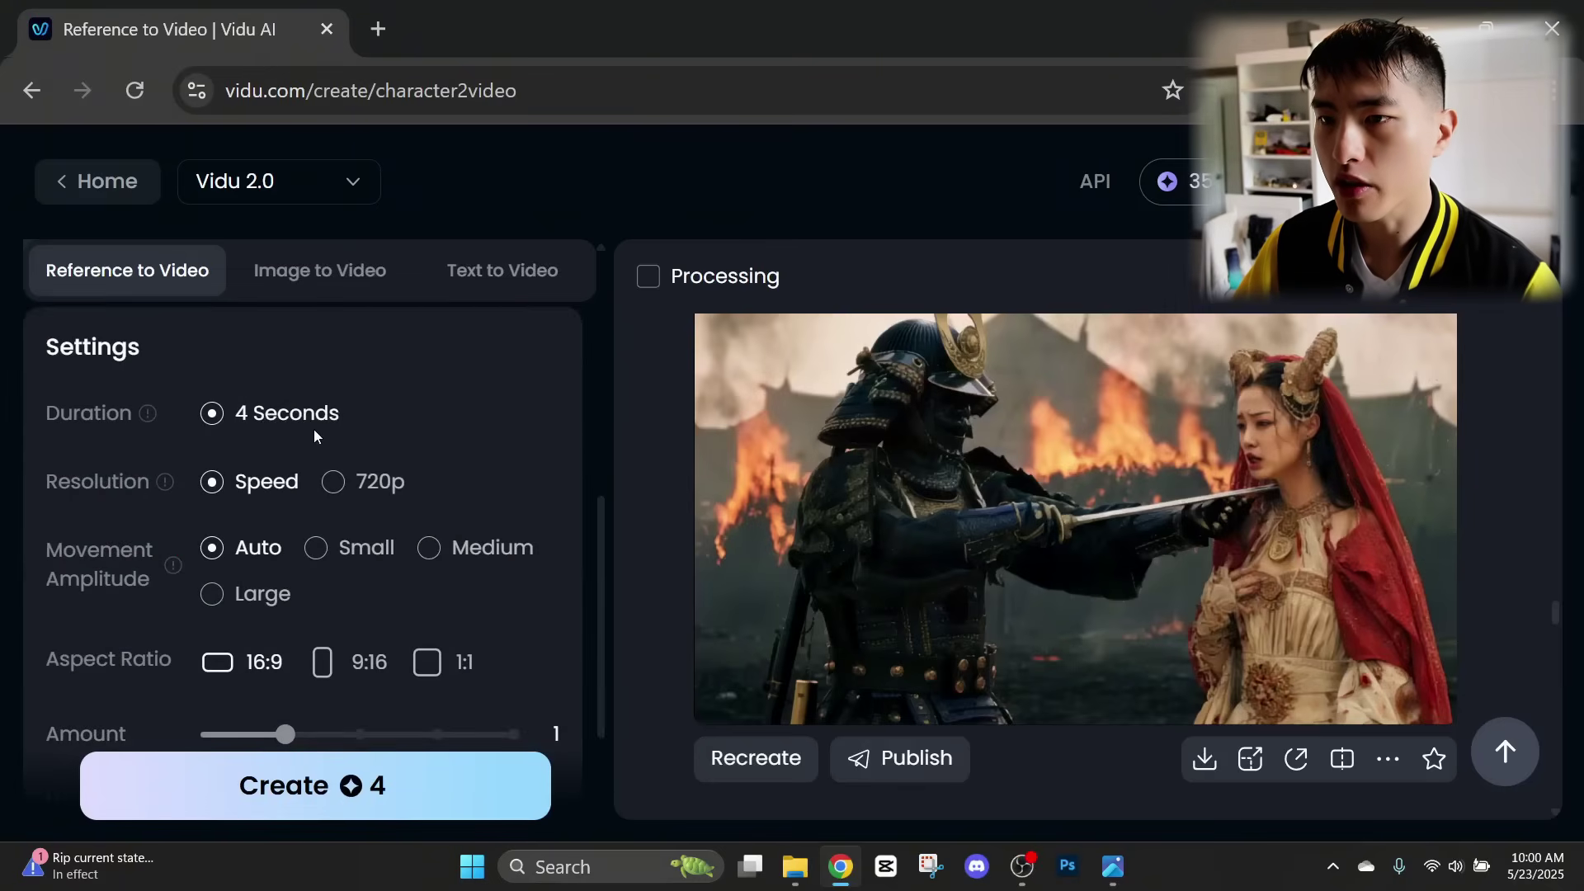
{"action": "left_click", "coordinate": [333, 485]}
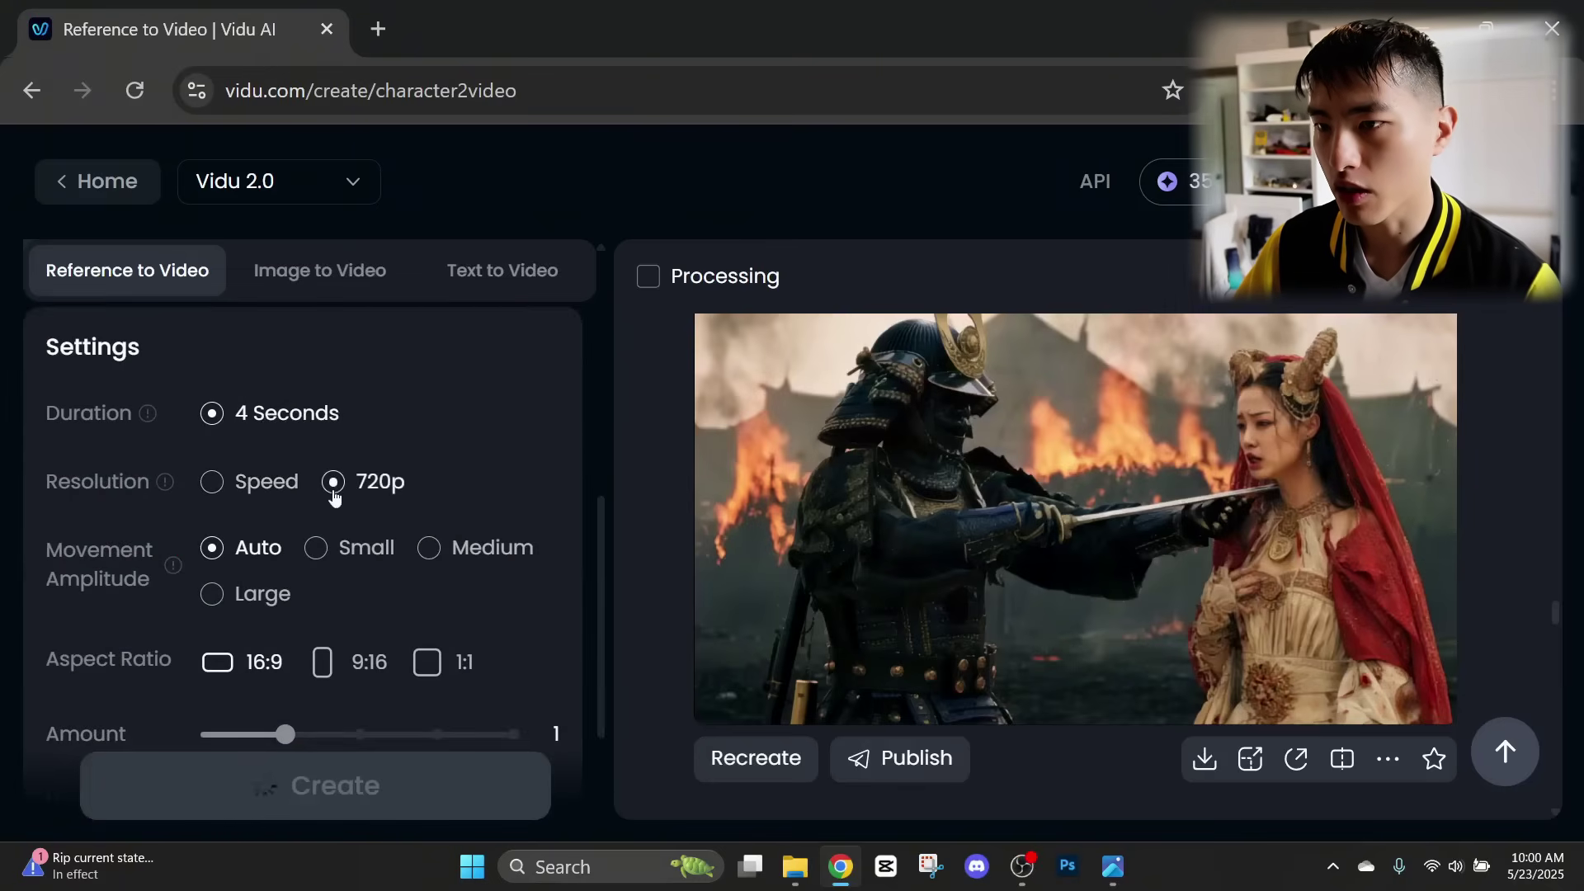
{"action": "scroll", "coordinate": [223, 425], "scroll_direction": "down", "scroll_amount": 2}
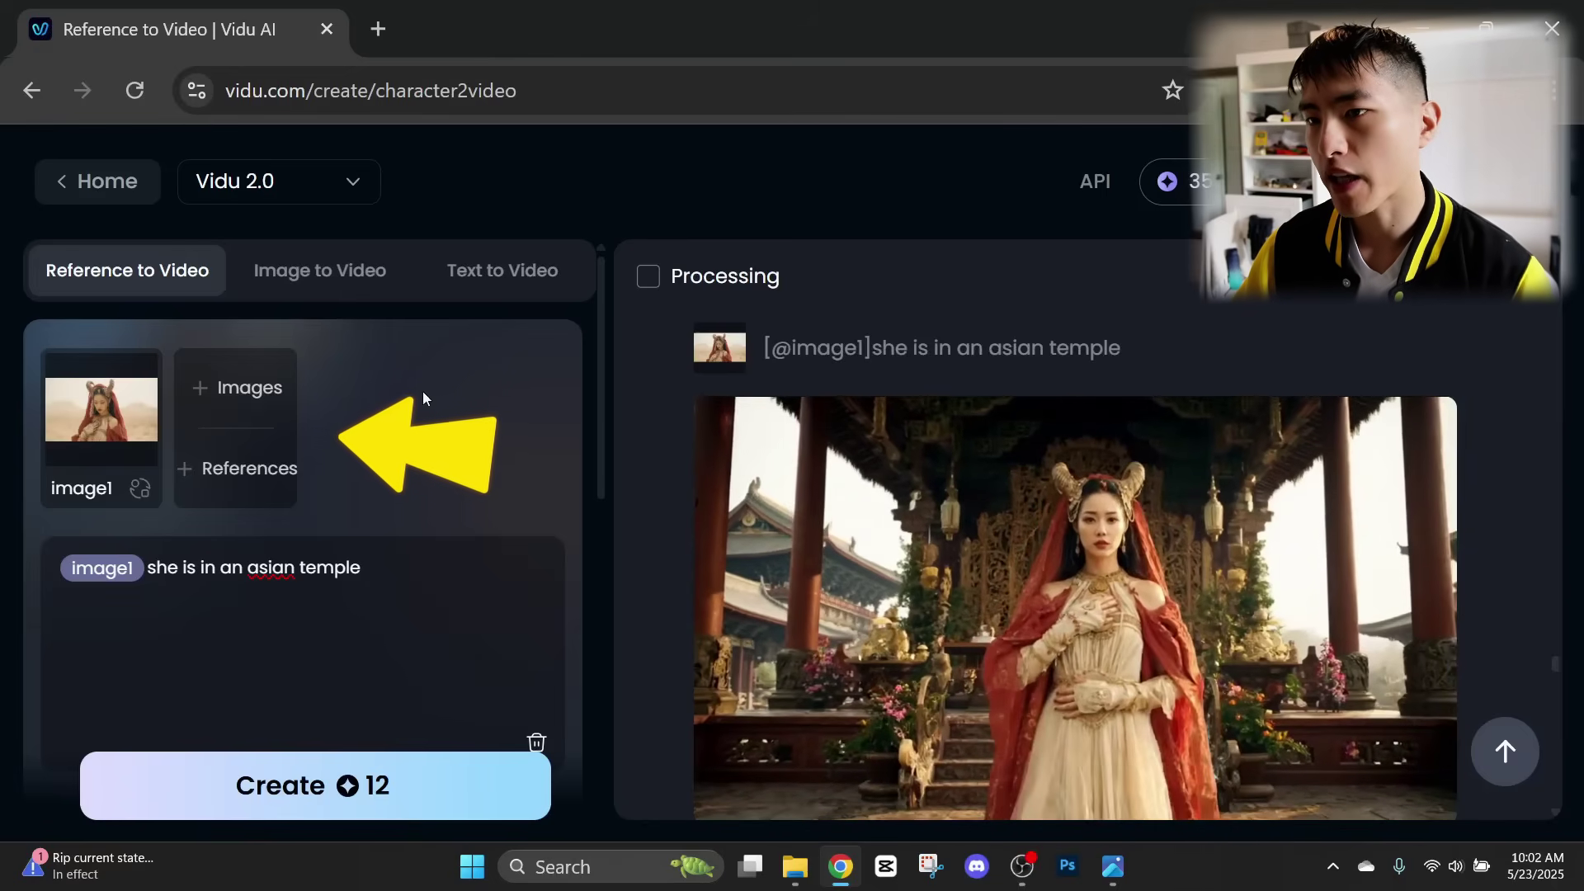
- Add a second reference image slot (image2)
{"action": "left_click", "coordinate": [260, 393]}
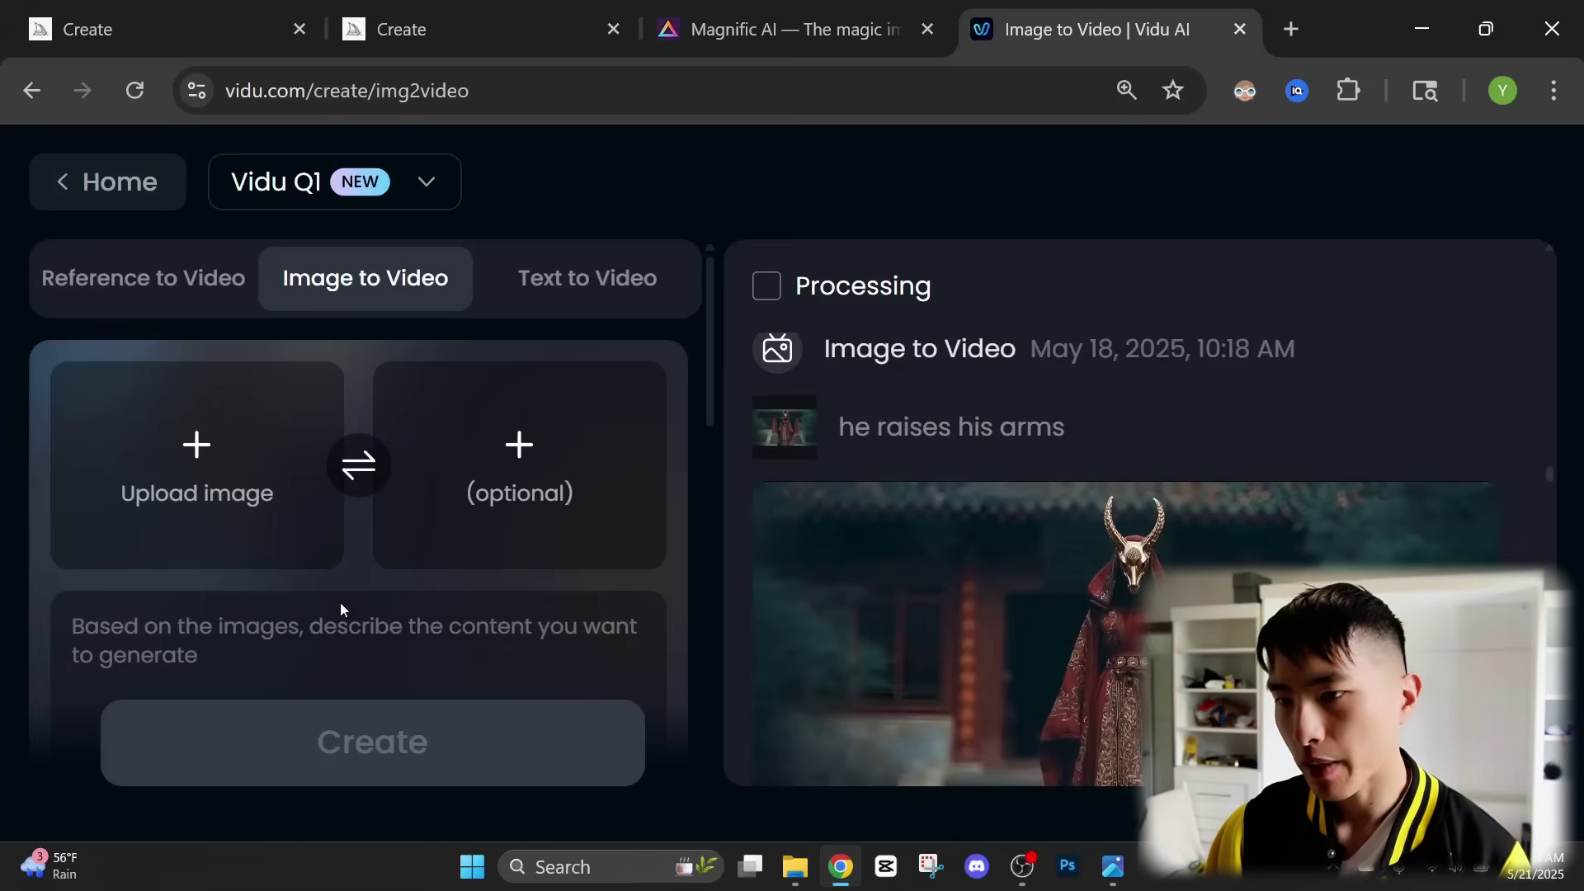
- Select the description box for the temple-to-red-sky samurai start and end frames
{"action": "left_click", "coordinate": [341, 609]}
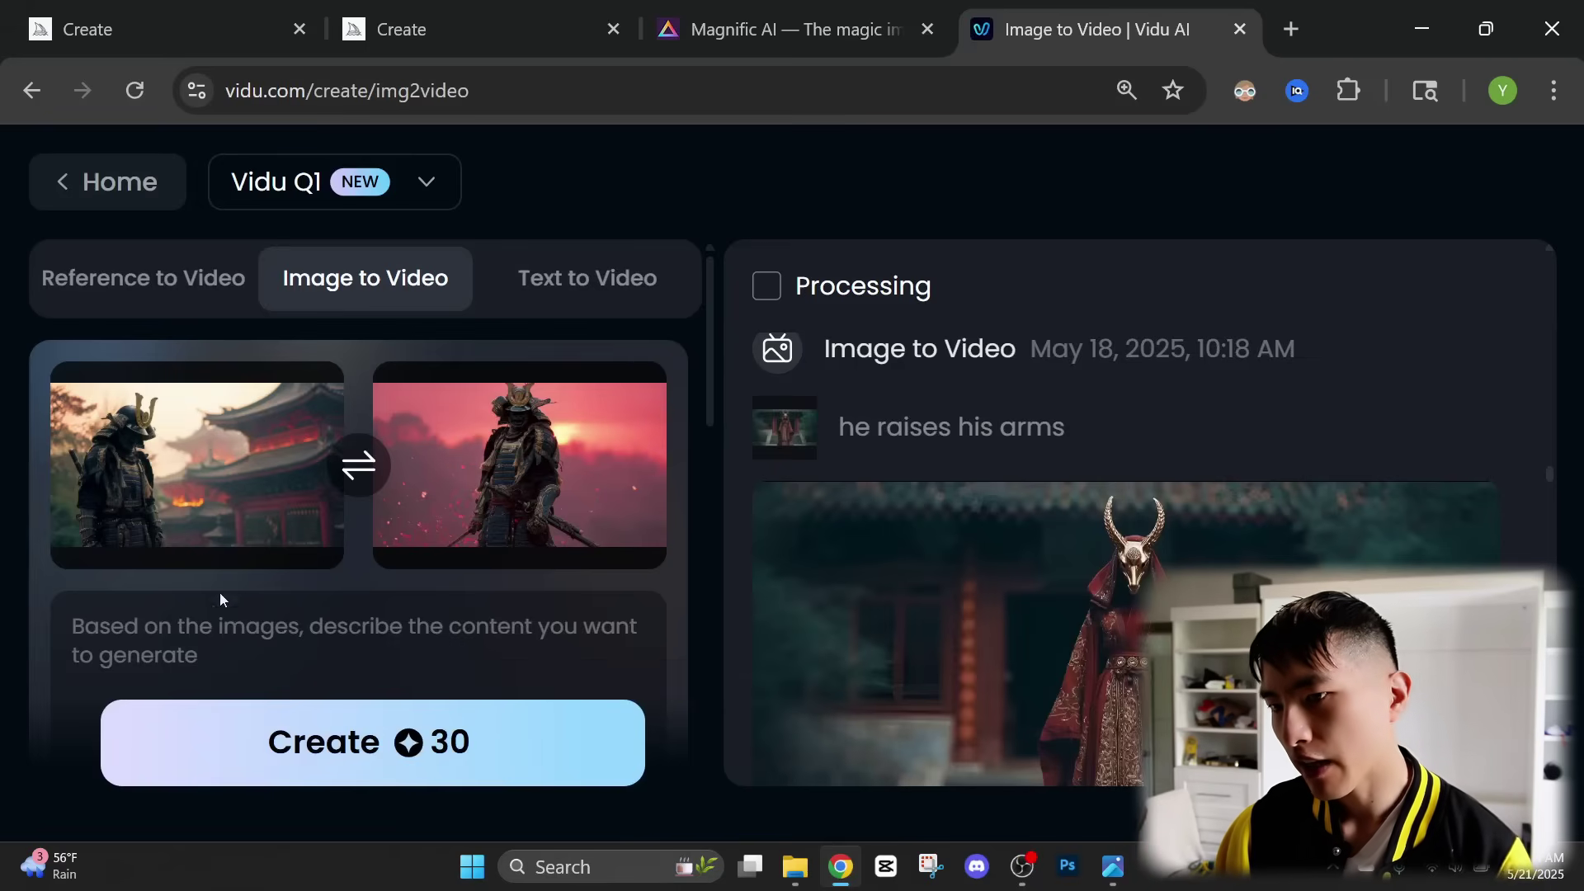
{"action": "mouse_move", "coordinate": [218, 554]}
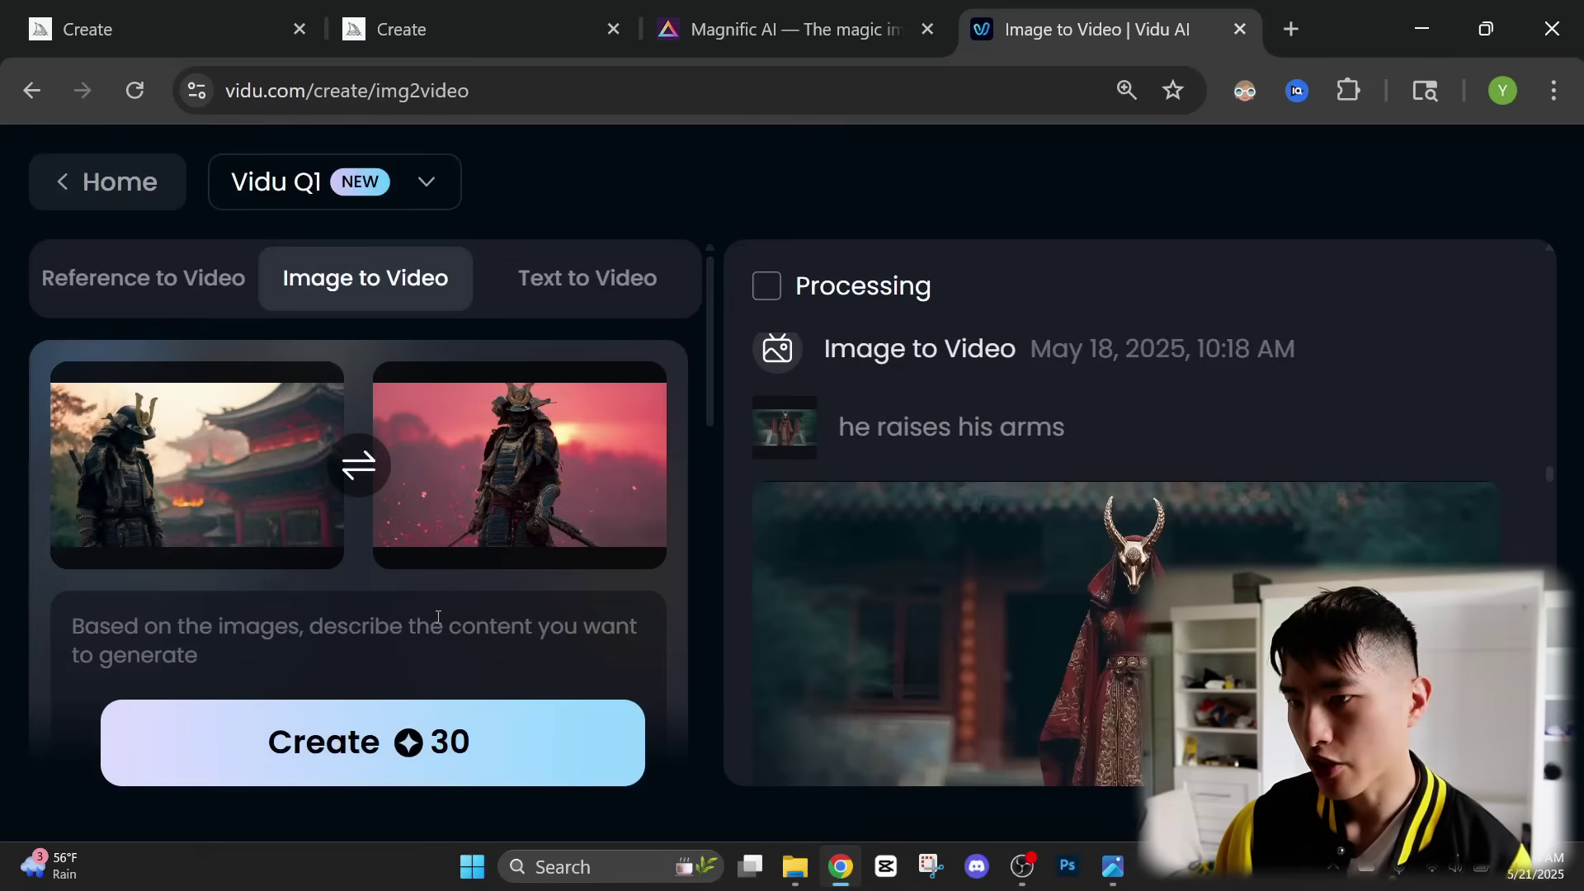
{"action": "mouse_move", "coordinate": [603, 559]}
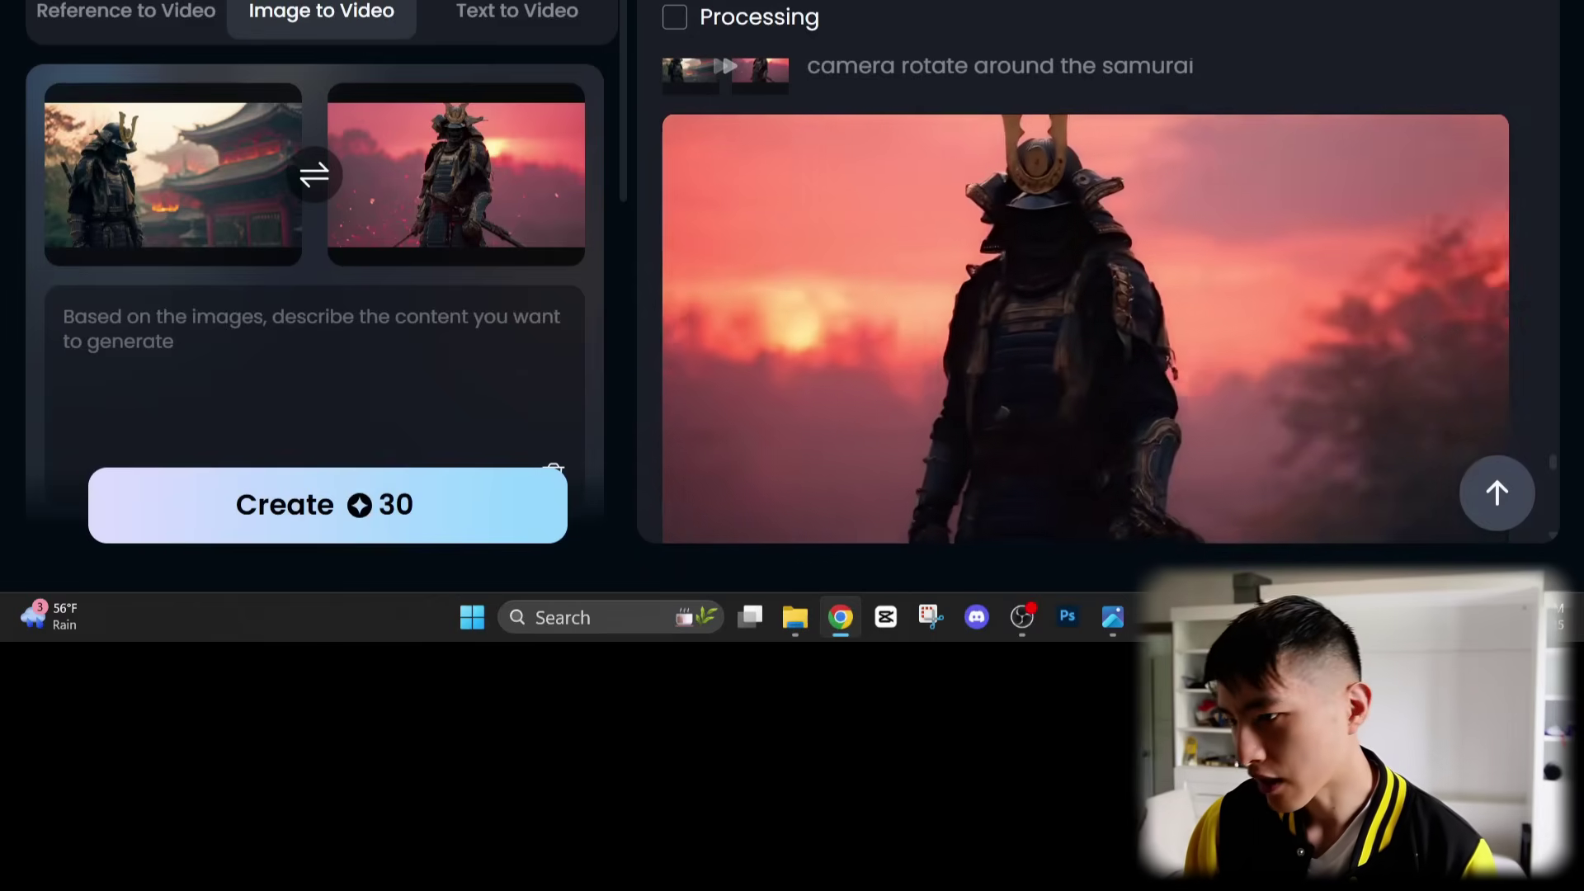
- Watch the generated rotating-camera samurai clip
{"action": "mouse_move", "coordinate": [1365, 269]}
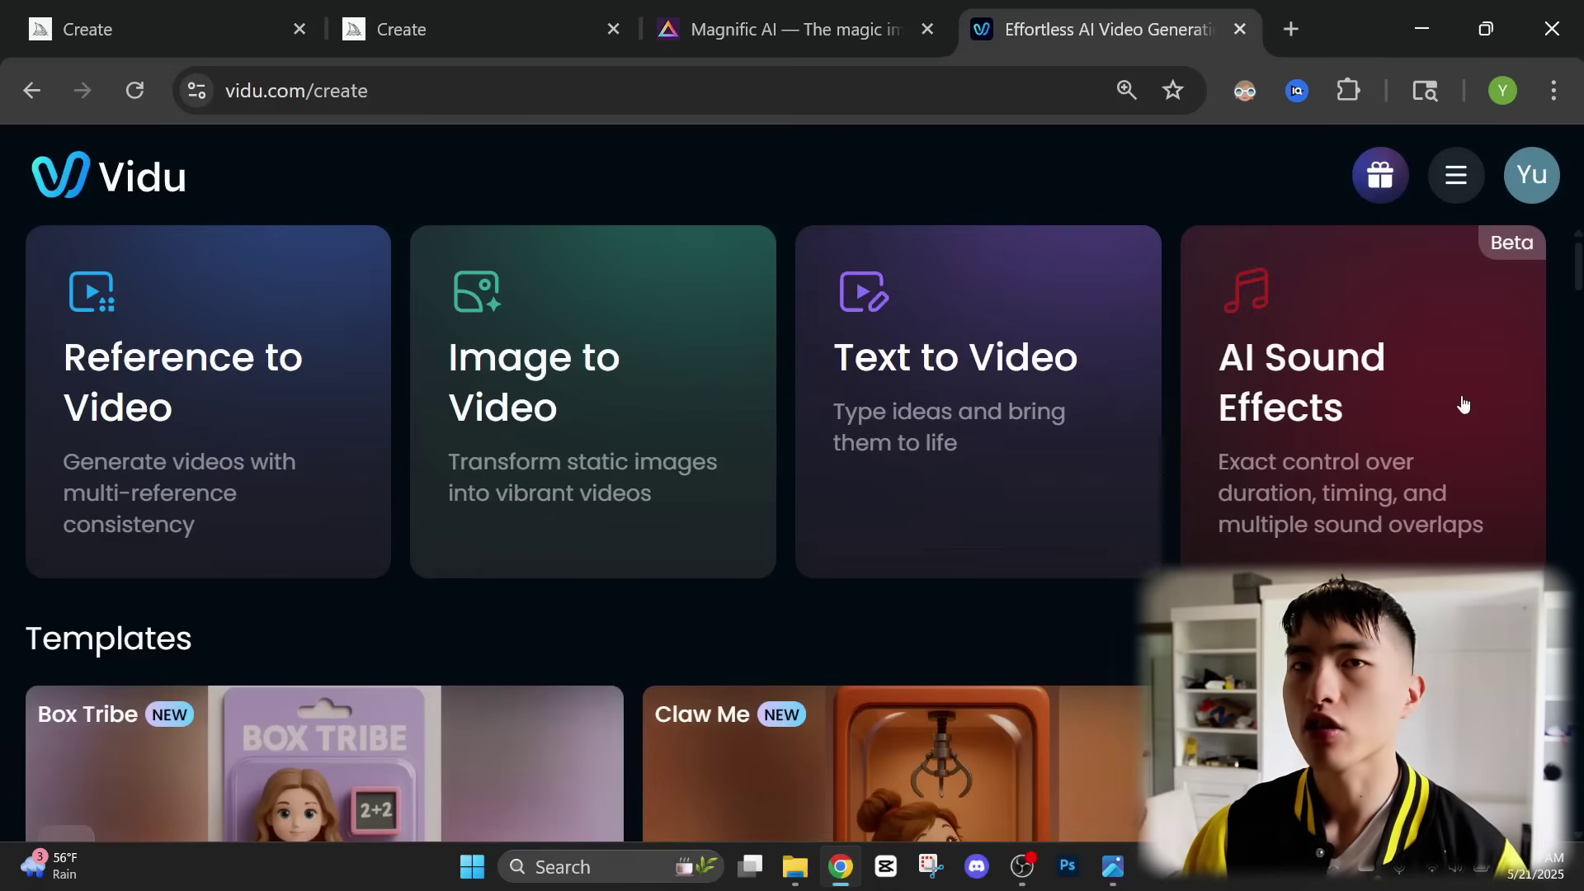
- Start an AI Sound Effects project with the prompt 'asian buddhist chant' for 0s-5s
{"action": "left_click", "coordinate": [1463, 404]}
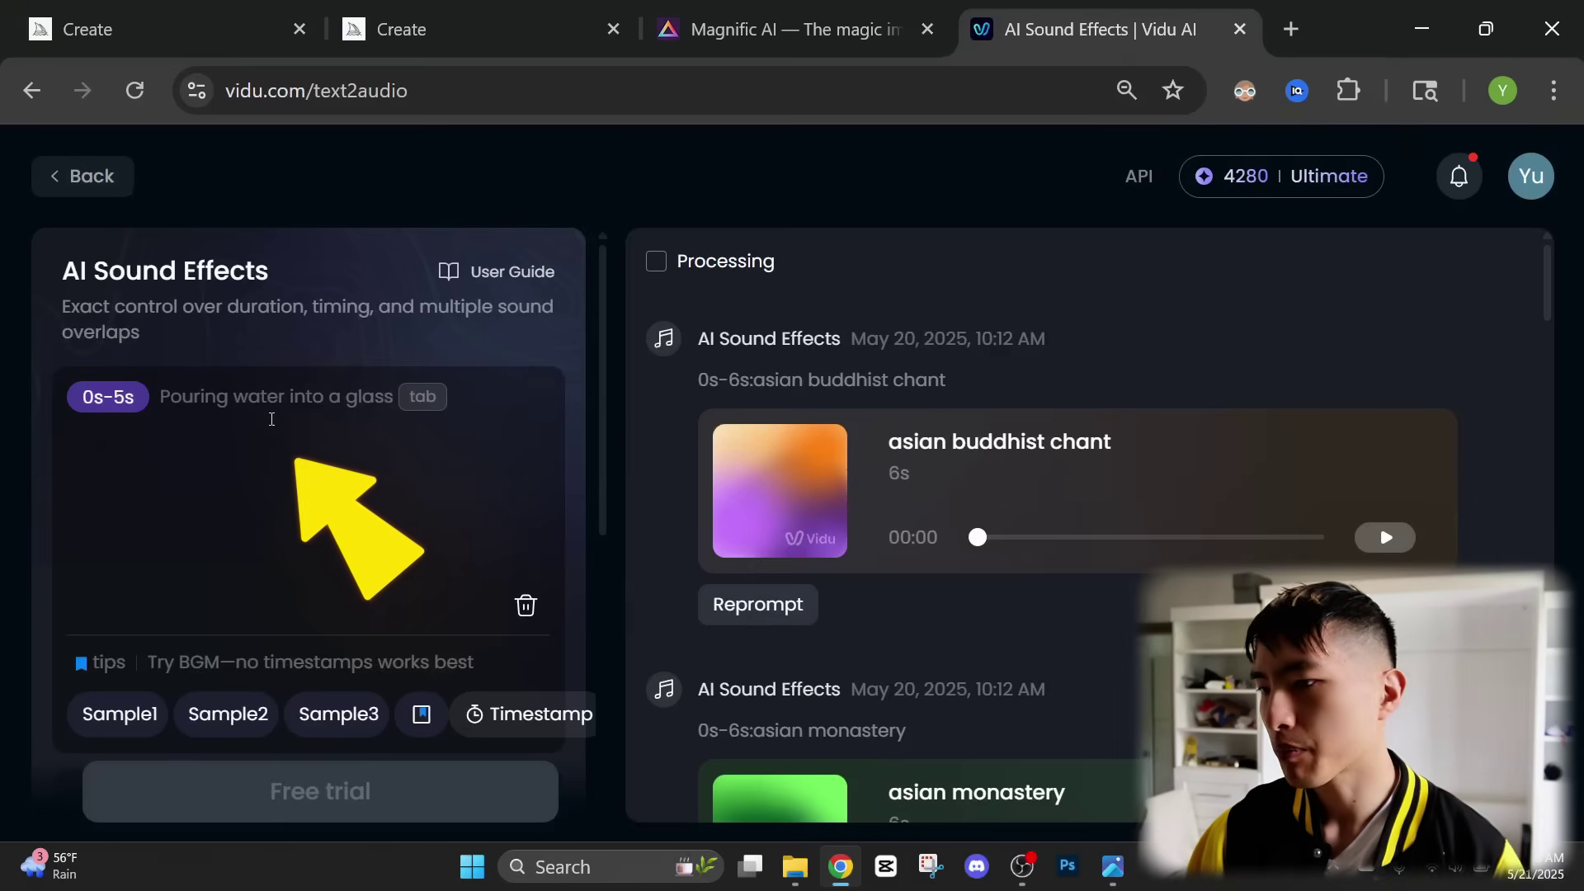
{"action": "type", "text": "asian"}
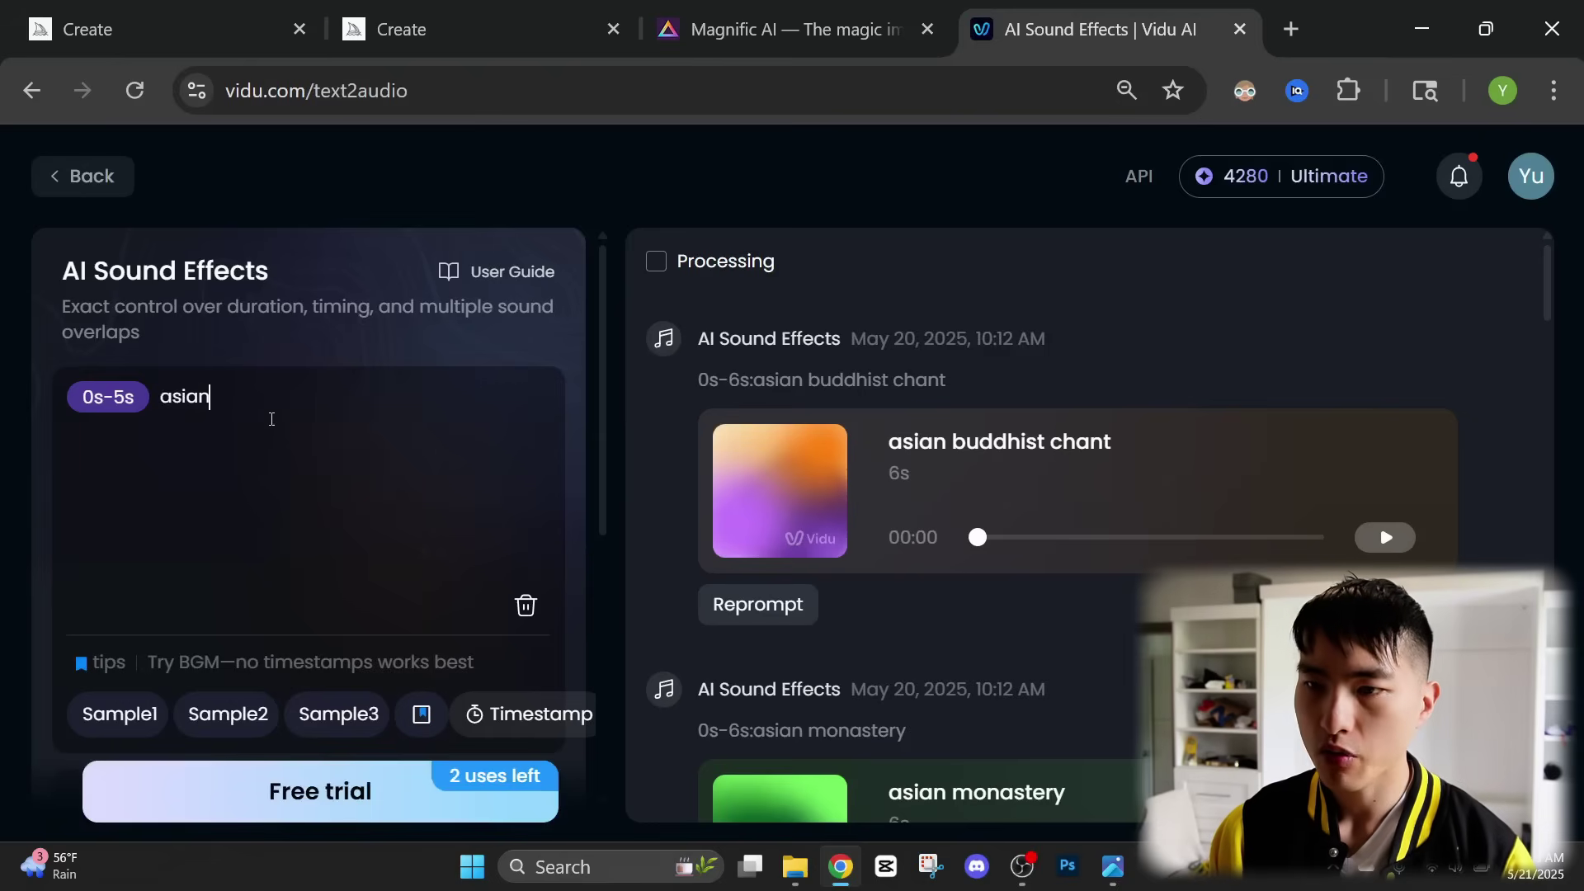
{"action": "type", "text": " buddhist chant"}
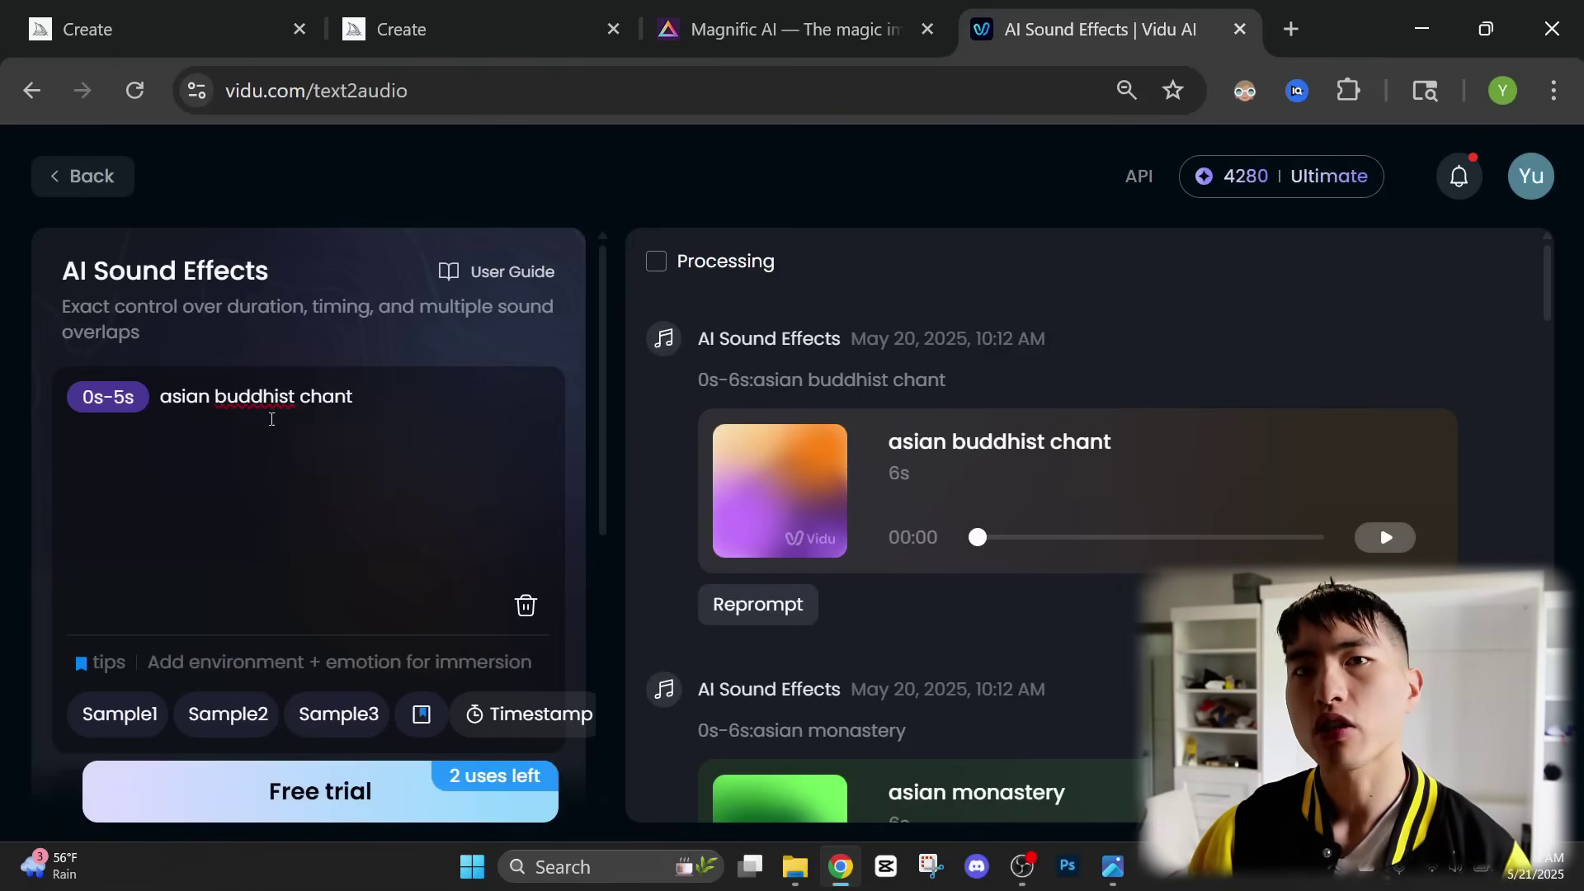
{"action": "scroll", "coordinate": [371, 550], "scroll_direction": "down", "scroll_amount": 3}
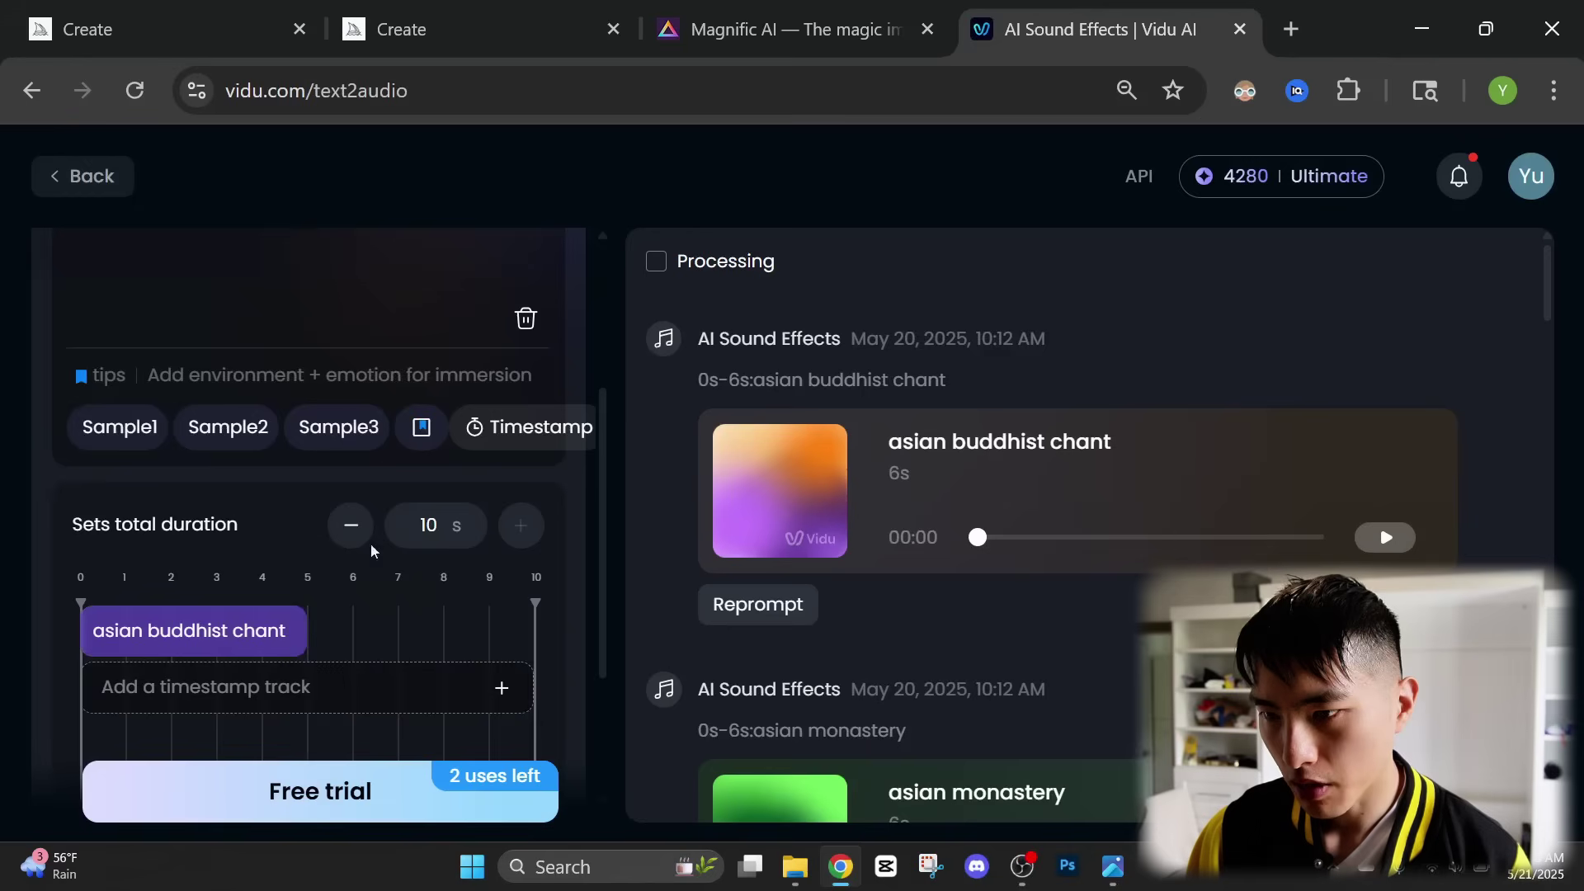
- Stretch the buddhist chant clip across more of the timeline and generate it via Free trial
{"action": "left_click_drag", "start_coordinate": [316, 627], "coordinate": [477, 629]}
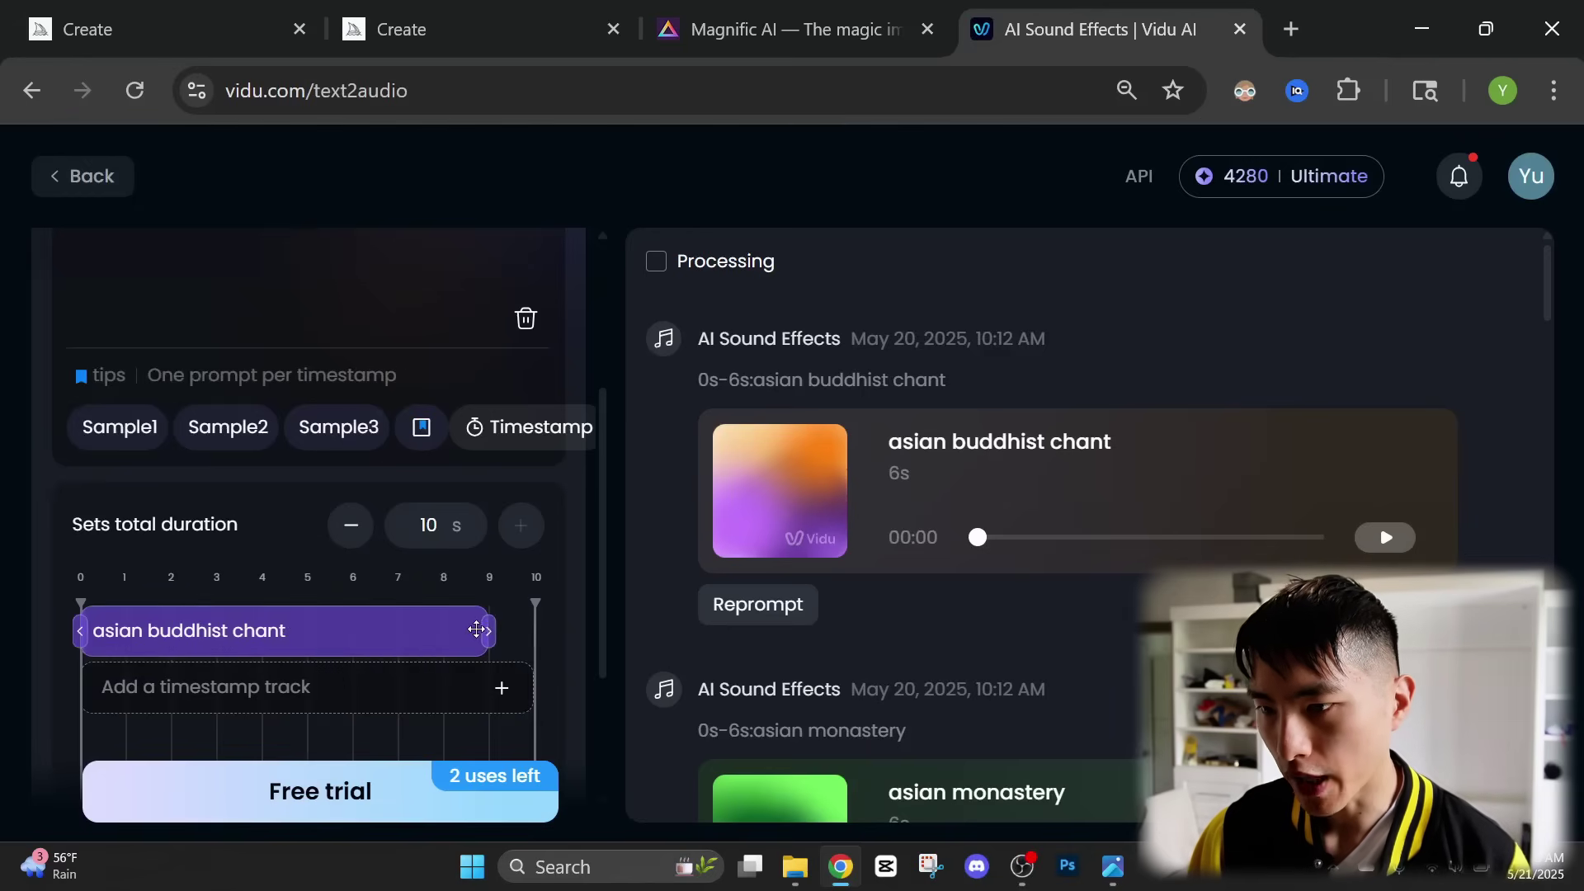
{"action": "scroll", "coordinate": [439, 615], "scroll_direction": "down", "scroll_amount": 3}
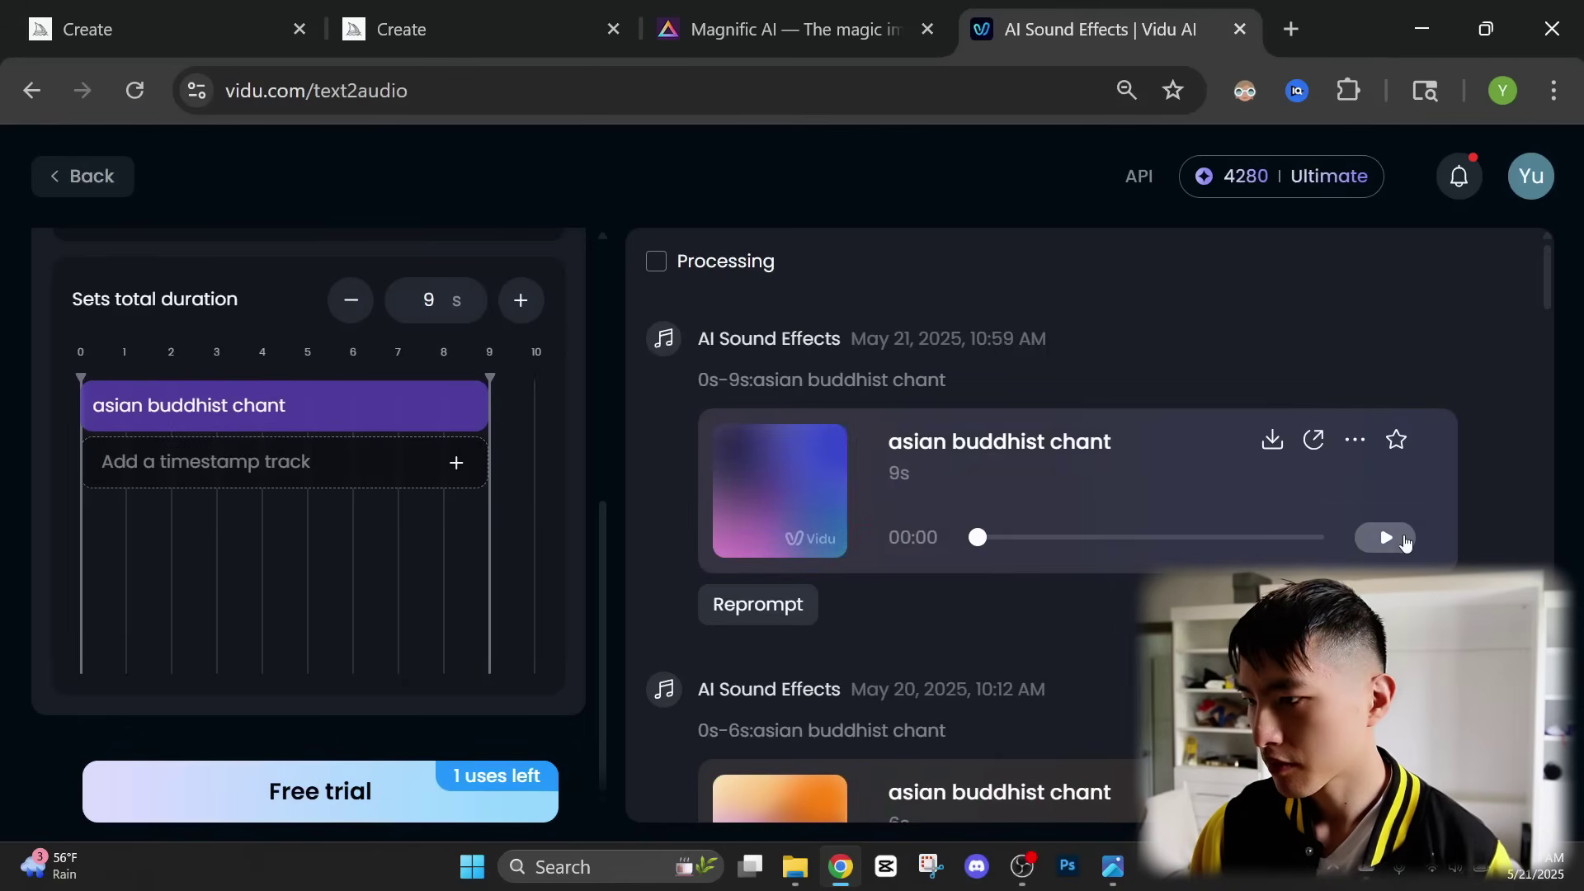
{"action": "left_click", "coordinate": [1405, 538]}
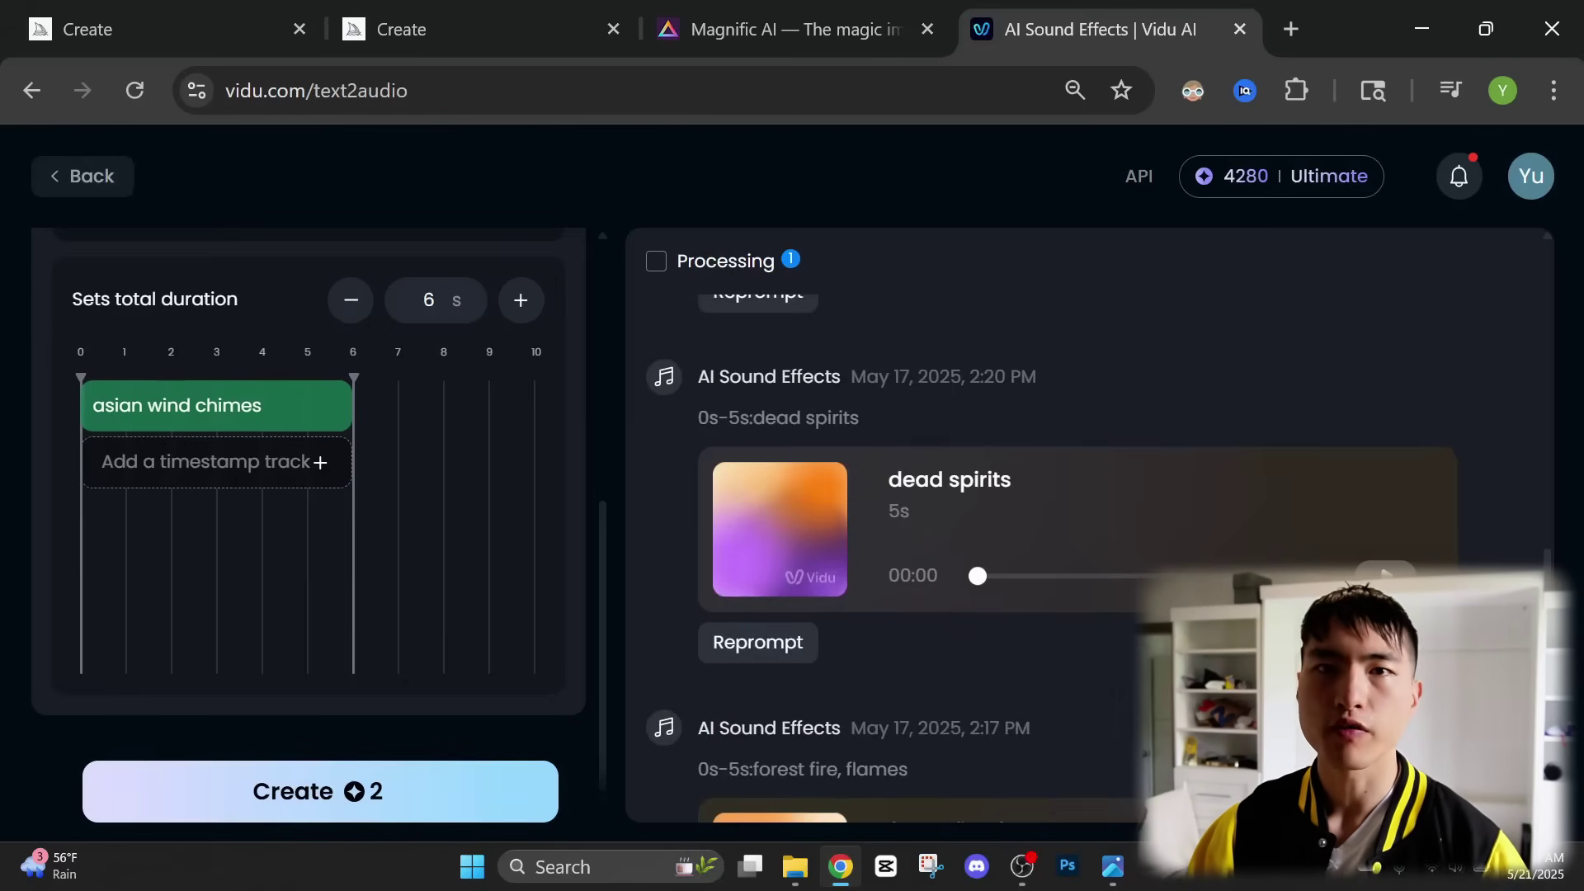
- Play the earlier 'dead spirits' sound effect from its result card
{"action": "left_click", "coordinate": [1386, 575]}
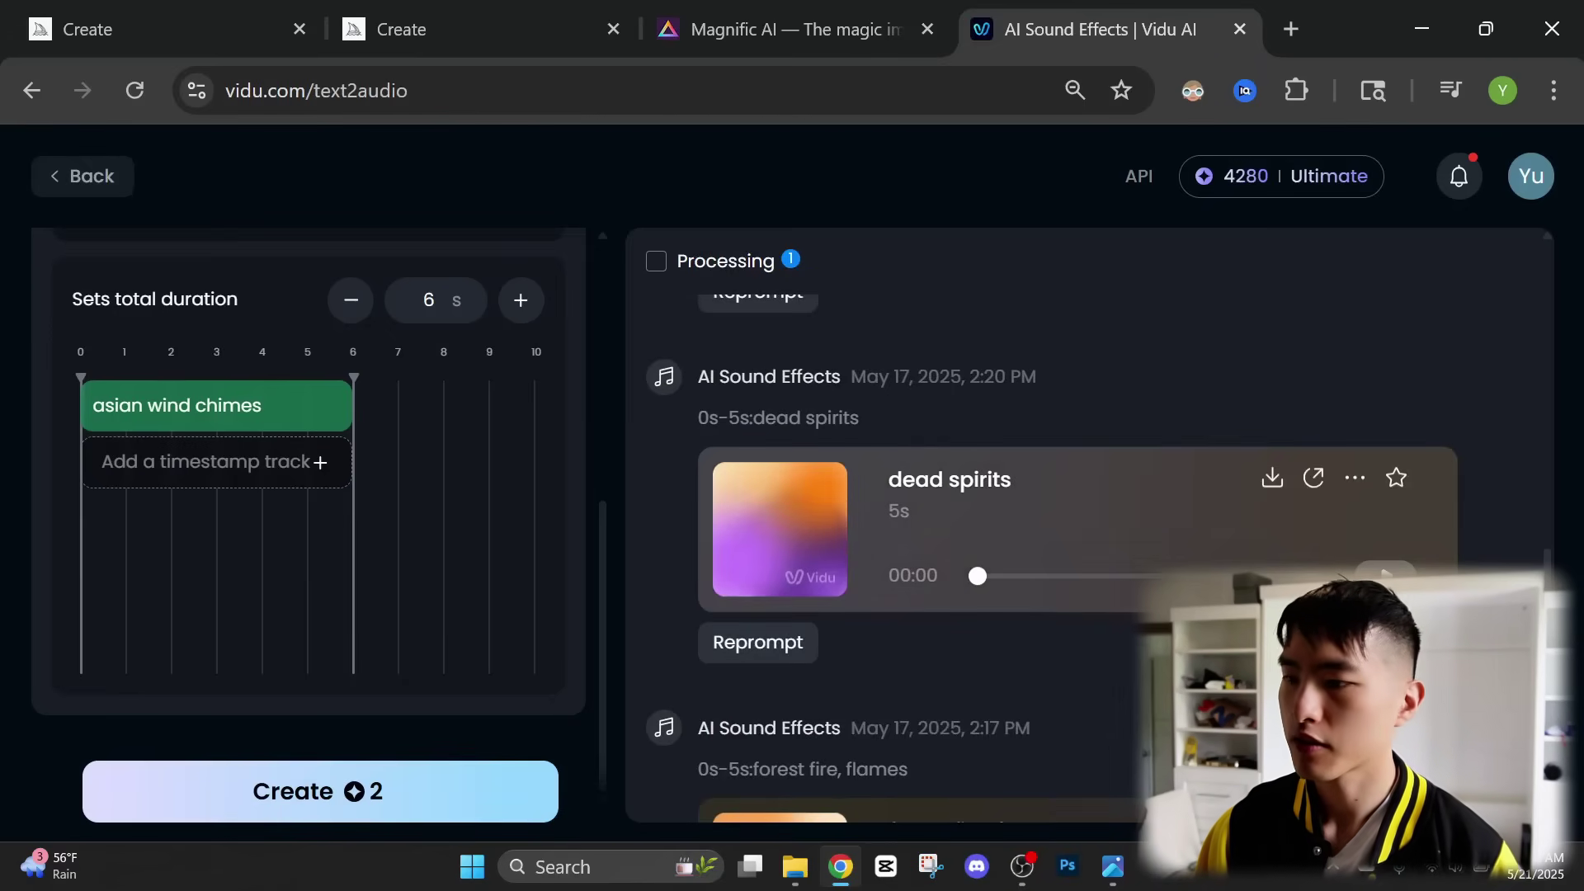